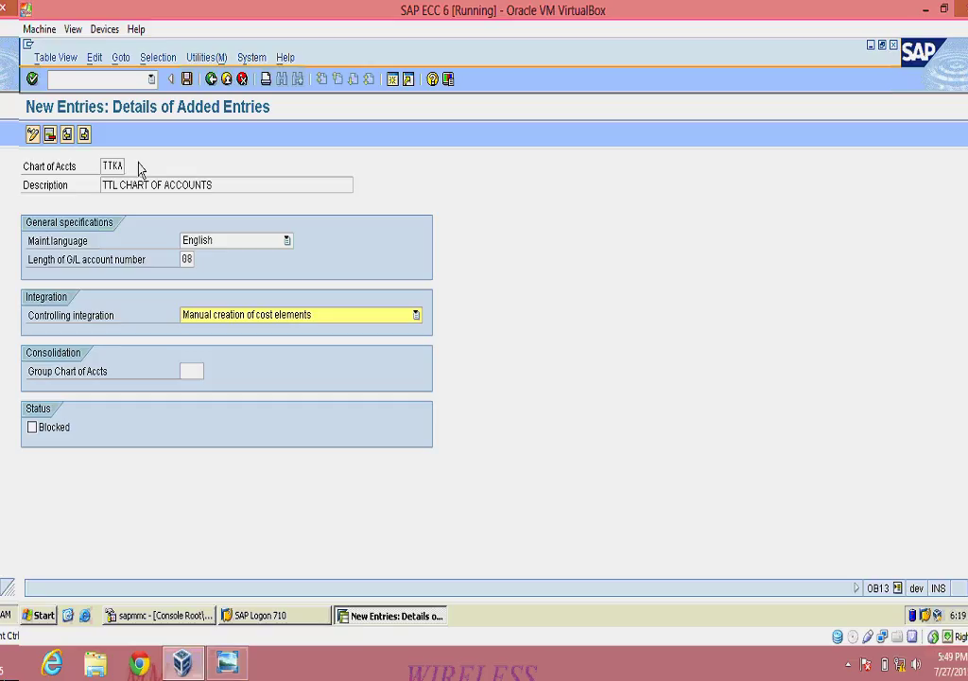
Try to save the new chart of accounts entry under the key TTCA, and discard the unsaved entry
left_click(123, 166)
key("BackSpace")
key("BackSpace")
key("BackSpace")
key("BackSpace")
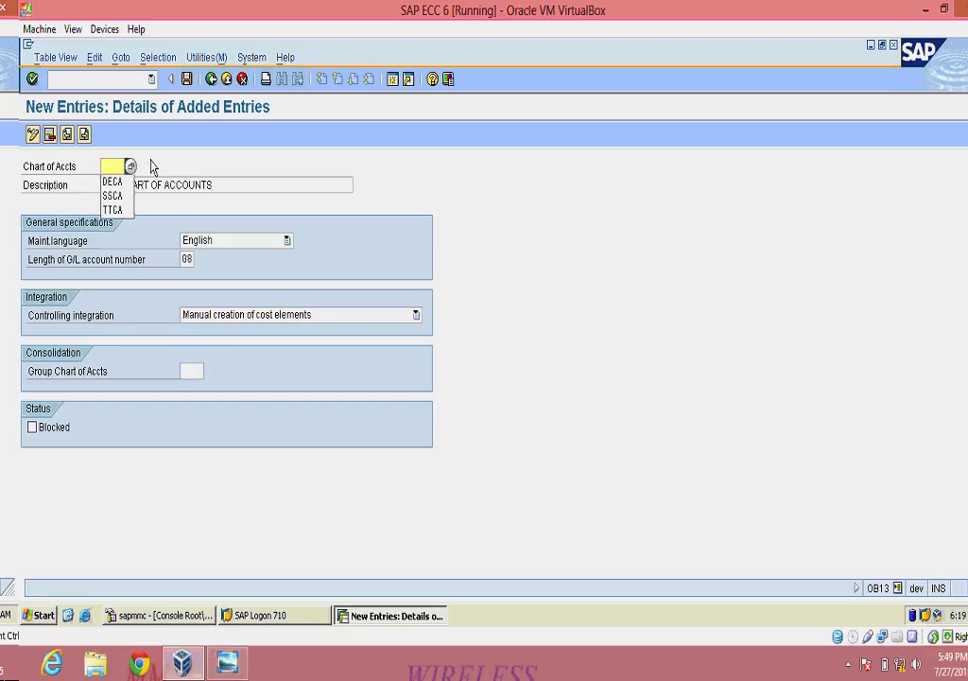
key("Down")
key("Down")
key("Down")
key("Escape")
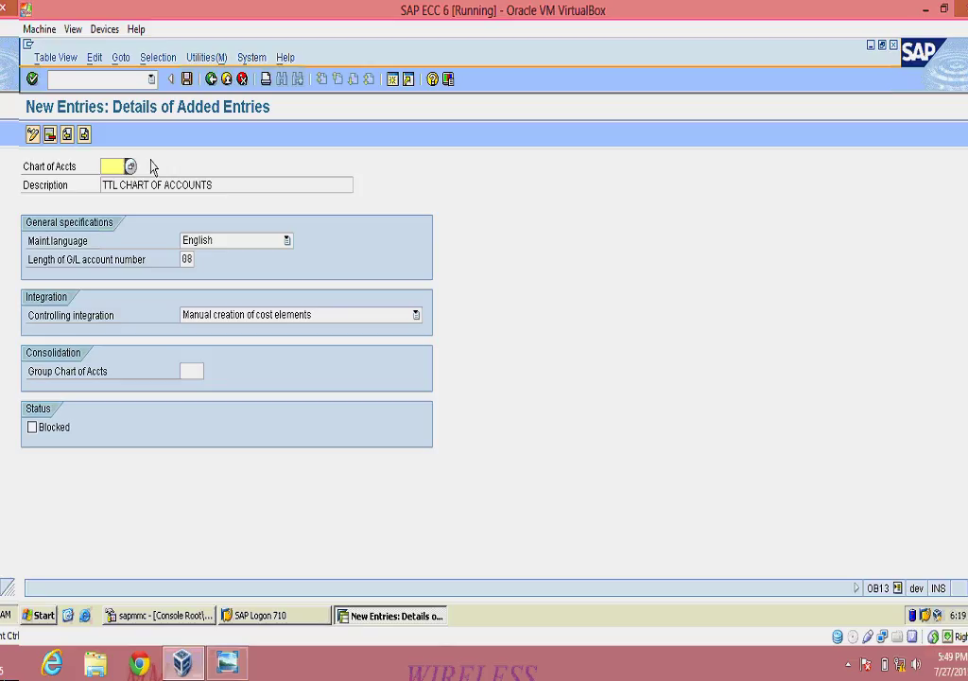
type("TTCA")
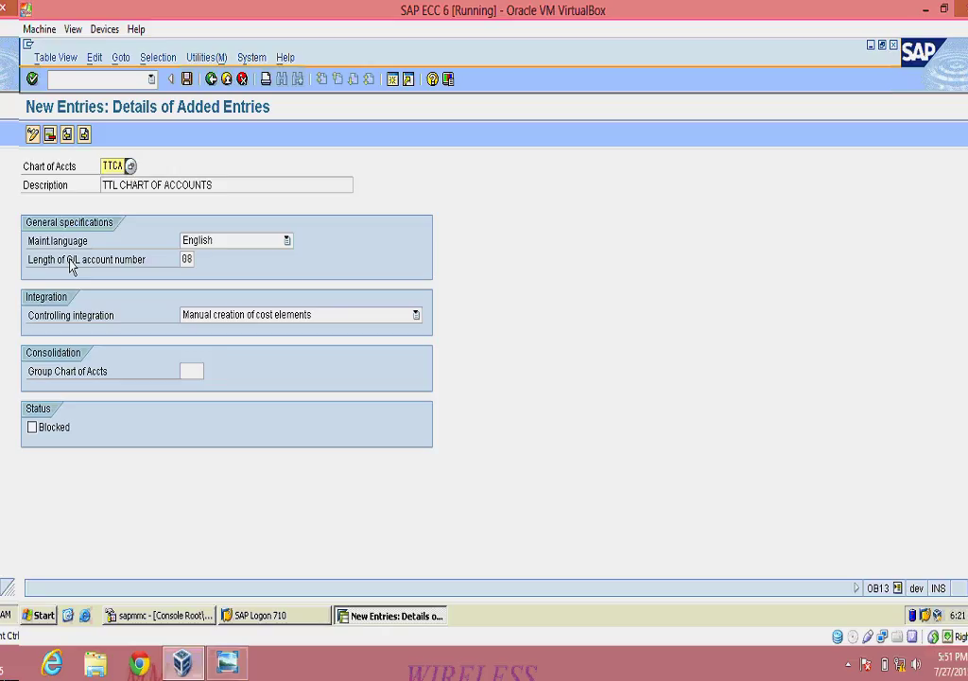
left_click(188, 80)
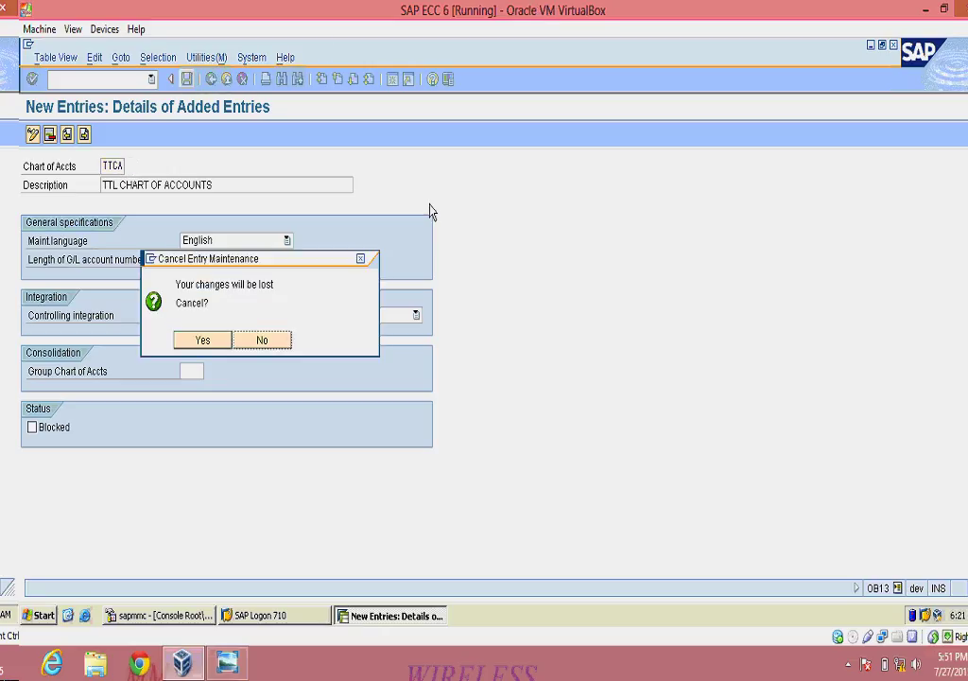
left_click(210, 344)
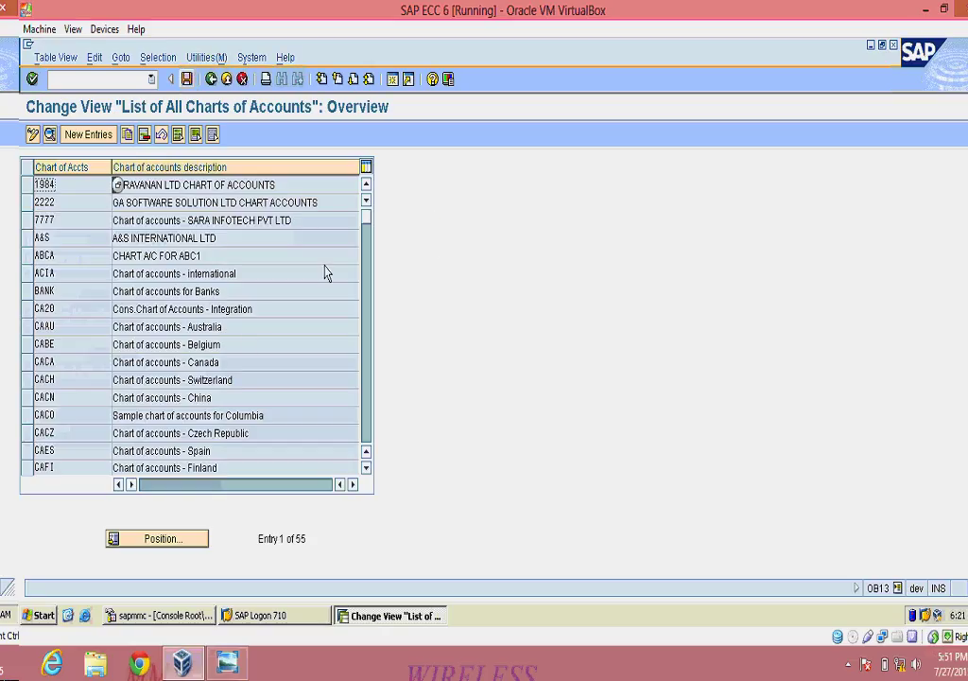
Find chart of accounts TTCA in the list, view its details, and return to SAP Easy Access
left_click(142, 538)
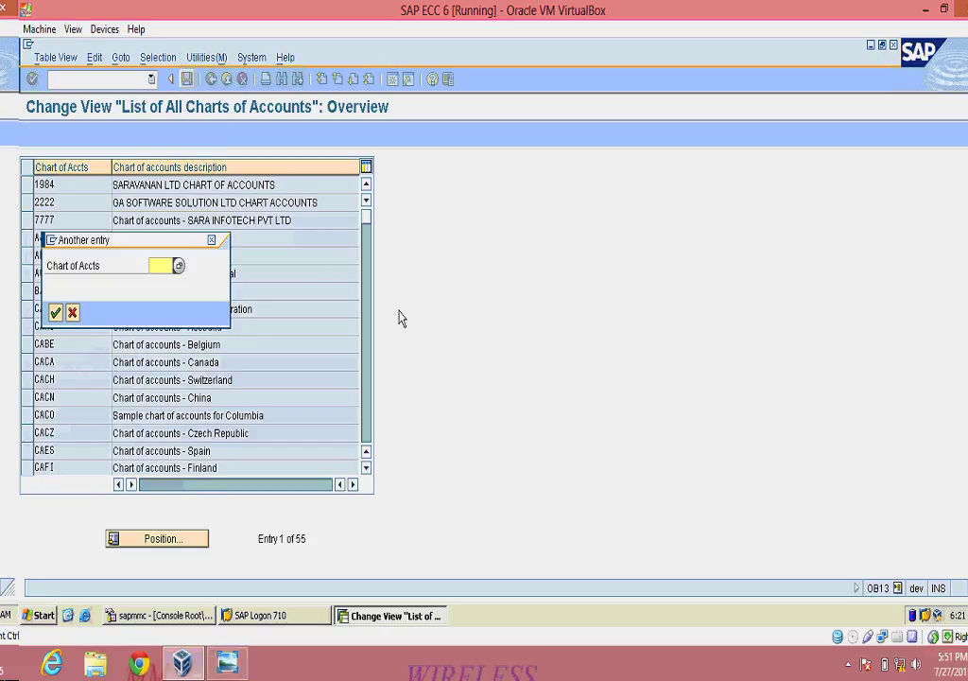
type("T")
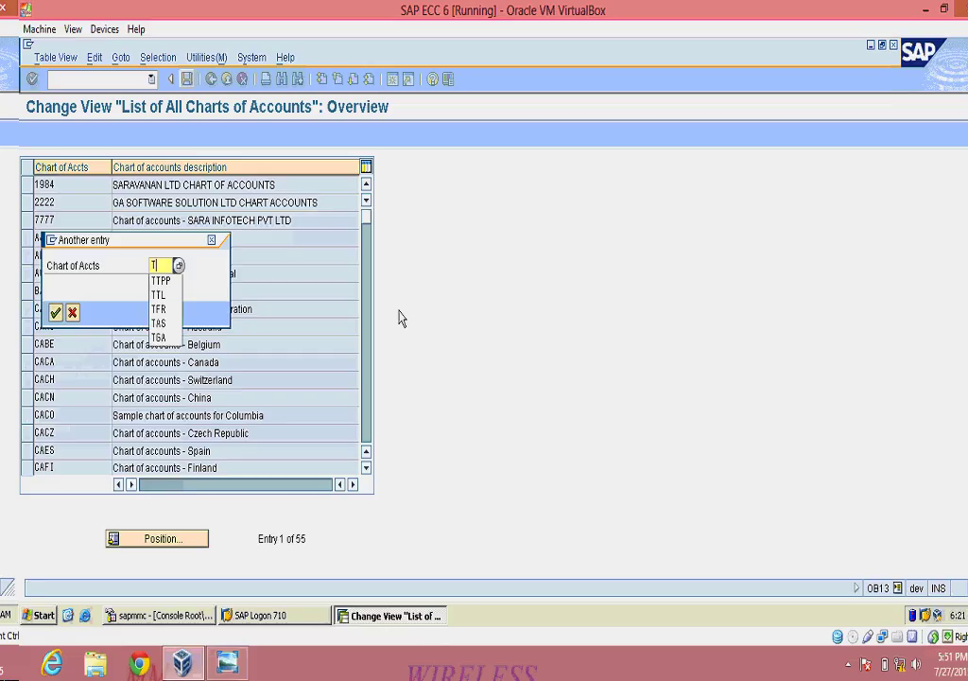
type("TCA")
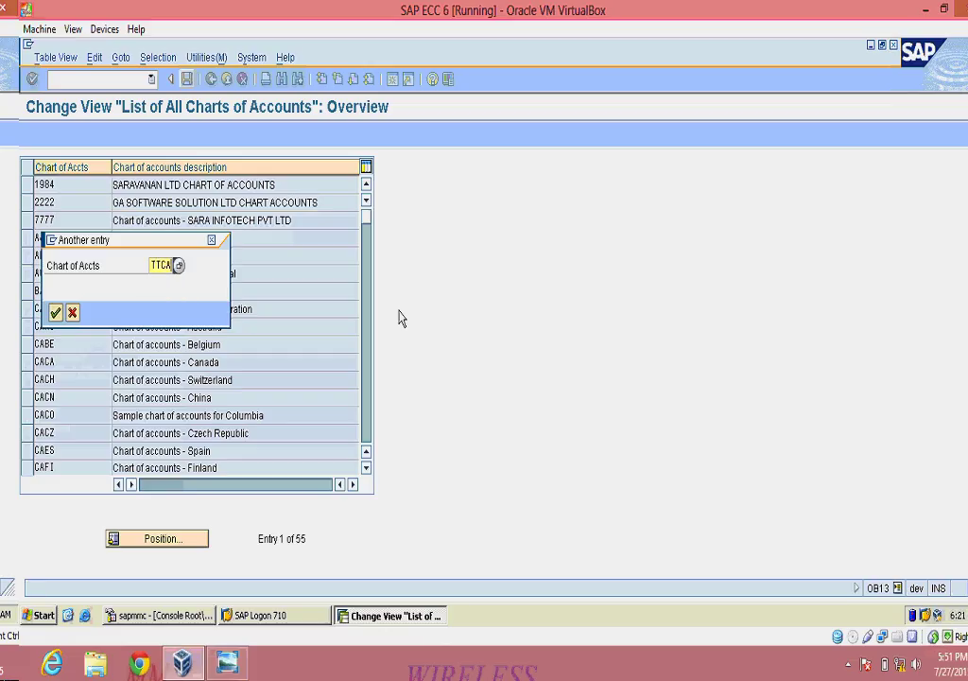
key("Return")
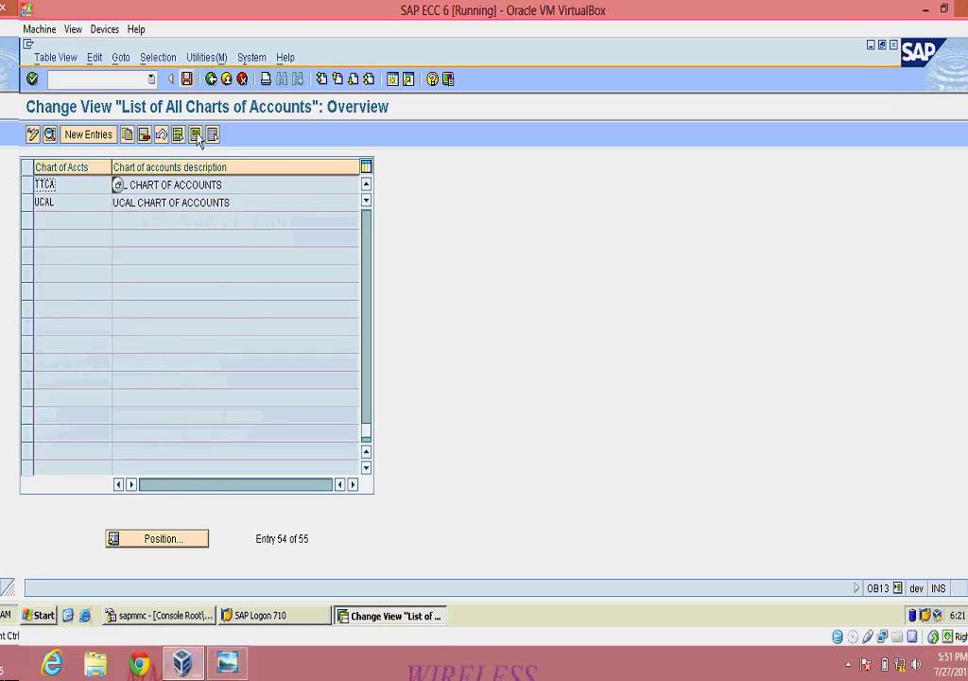
double_click(57, 186)
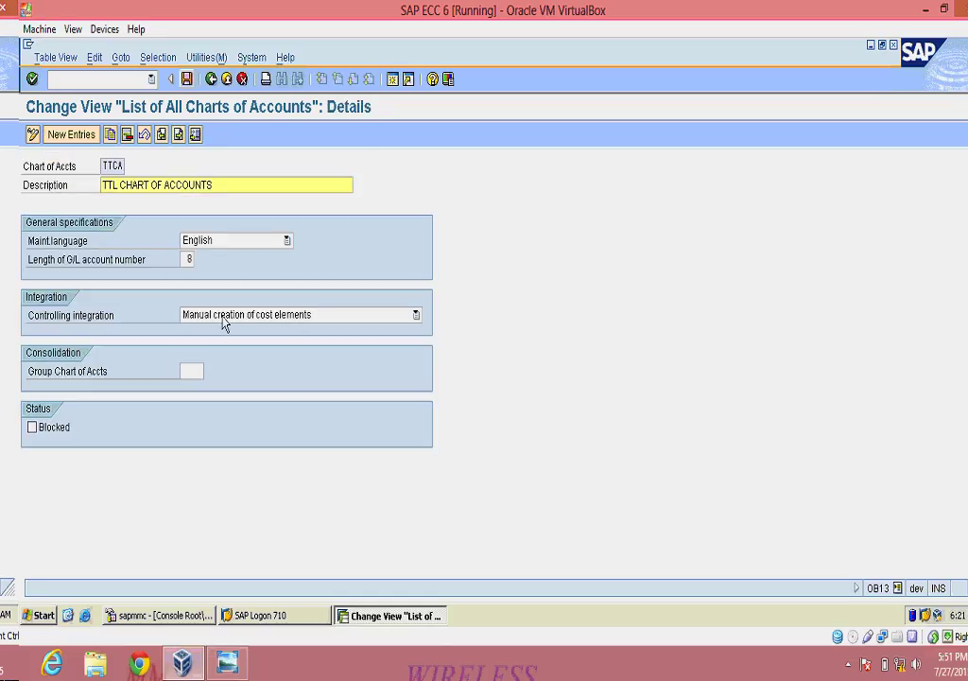
key("F3")
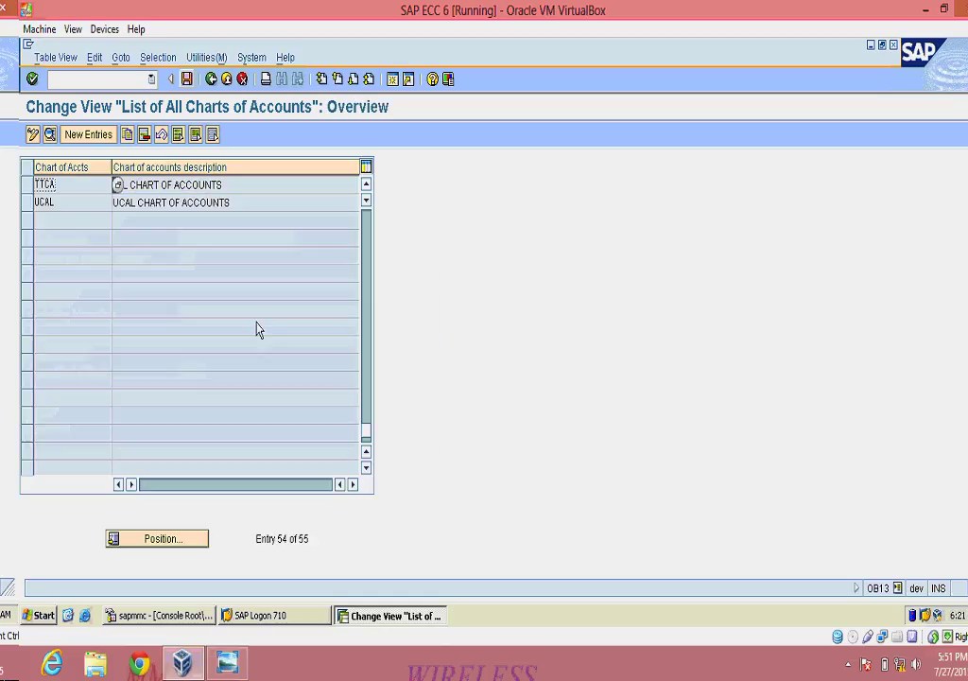
key("F3")
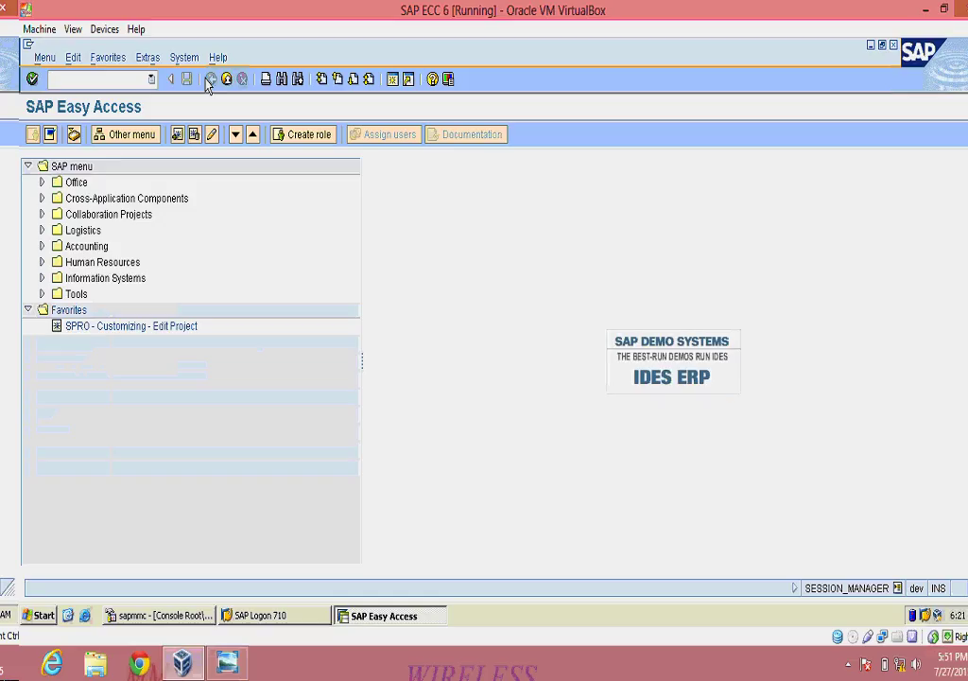
Open the company code to chart of accounts assignment (transaction OB62) and jump to company code 1152
type("OB62")
key("Return")
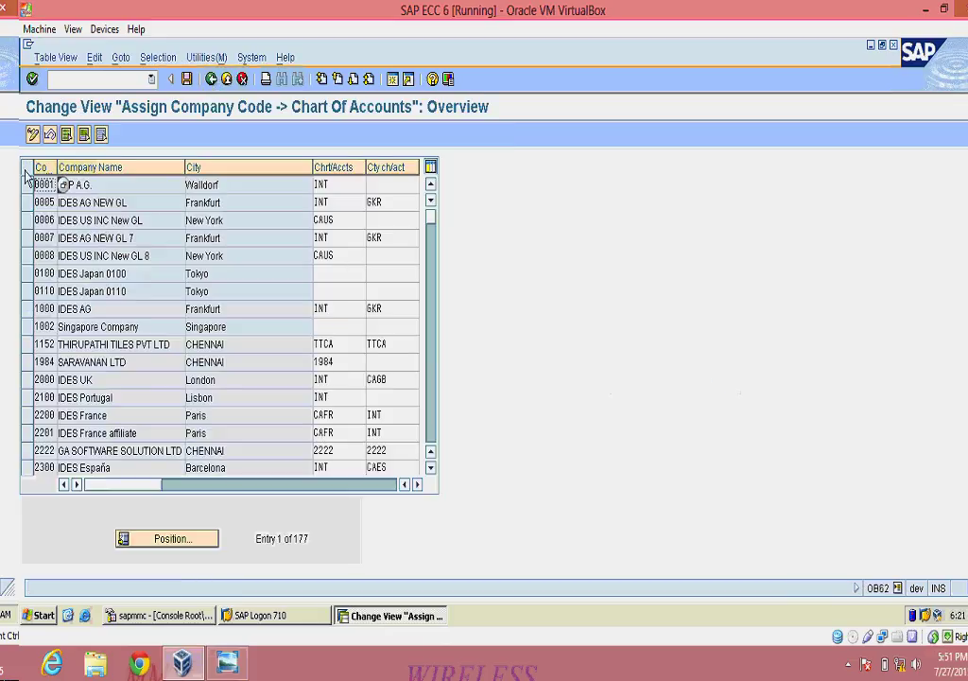
left_click(181, 543)
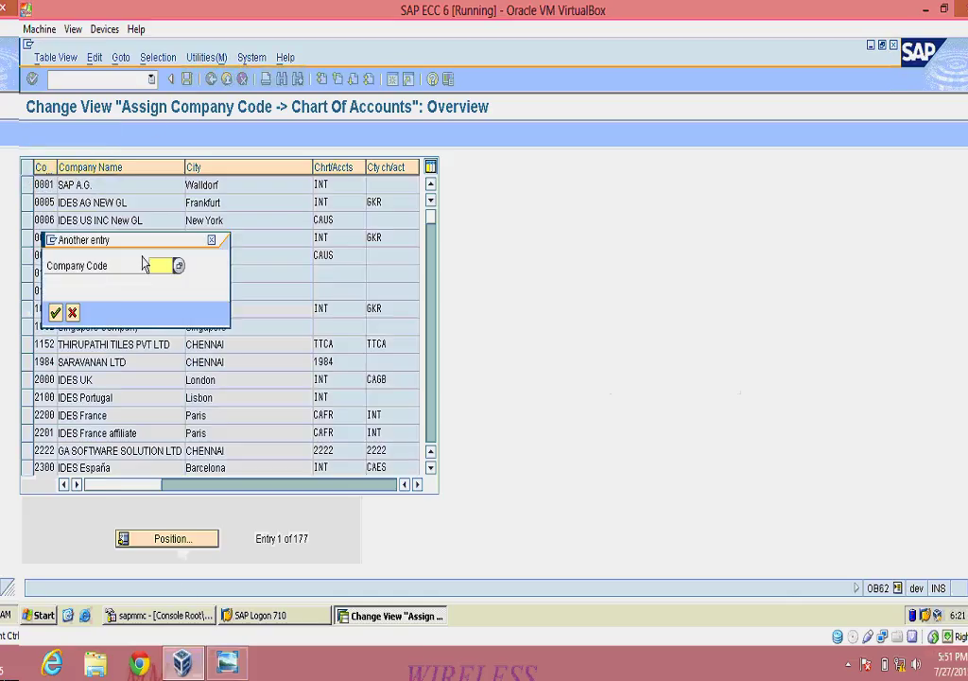
type("TT")
key("BackSpace")
key("BackSpace")
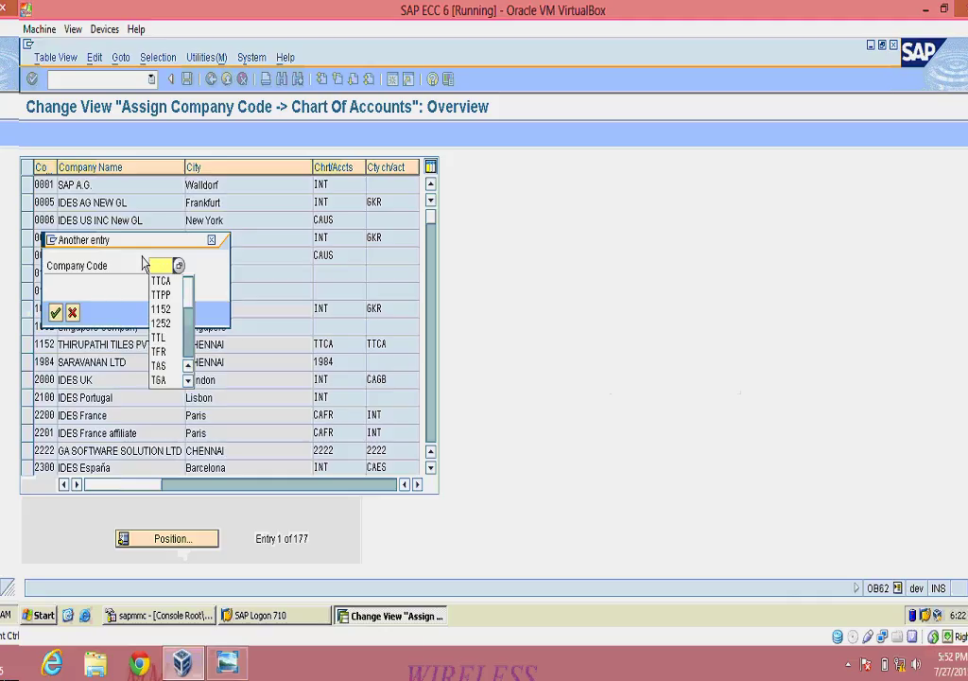
type("1152")
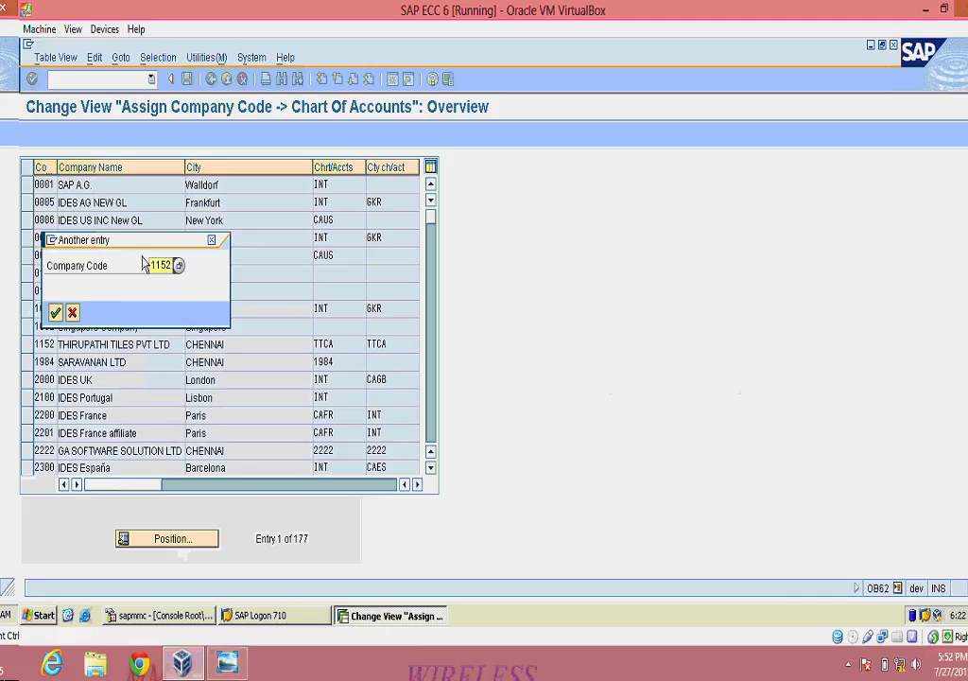
key("Return")
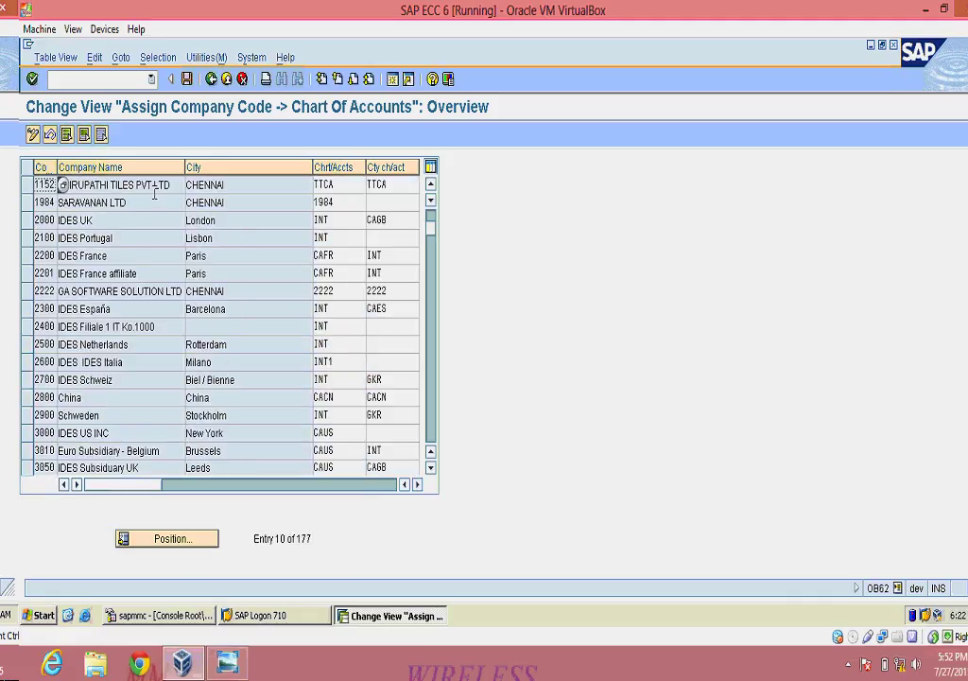
Check the chart of accounts and country chart assignment of company code 1152, and save the assignment
double_click(154, 189)
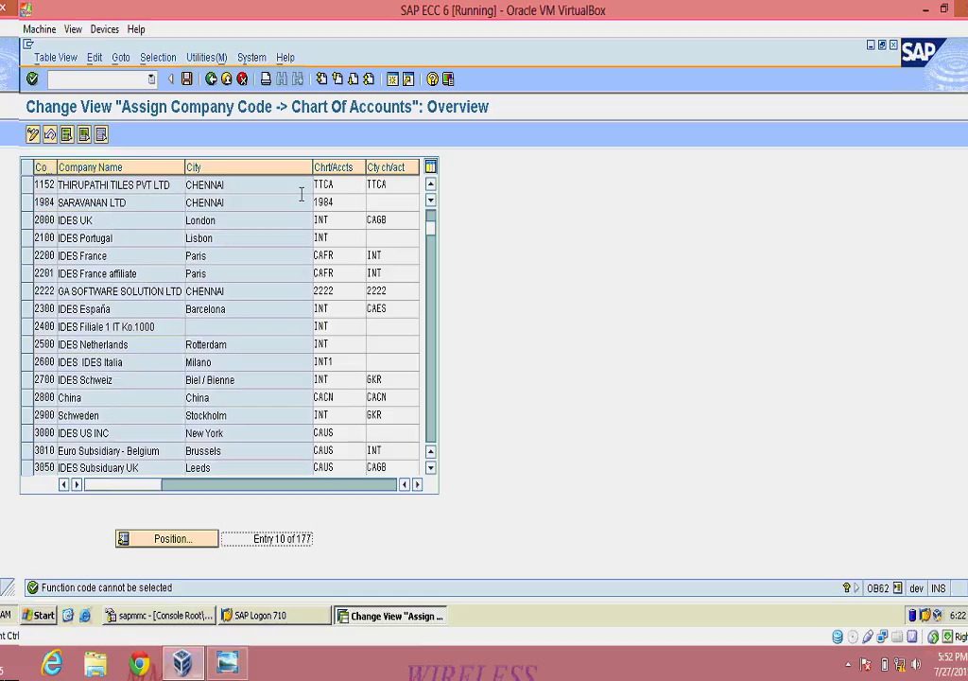
left_click(398, 185)
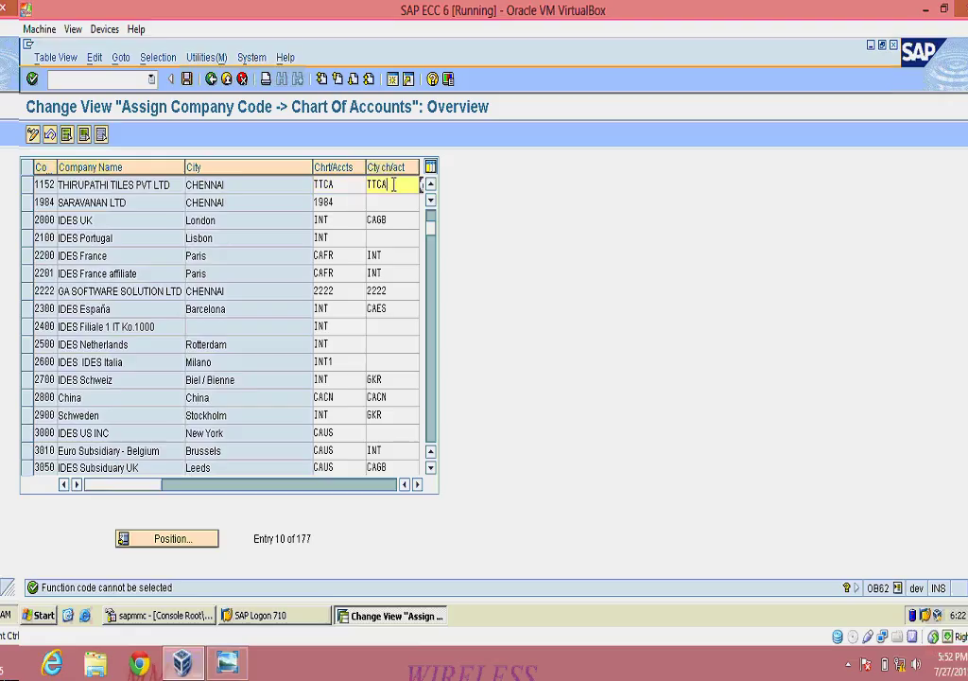
left_click(338, 186)
left_click(397, 184)
left_click(340, 185)
left_click(401, 185)
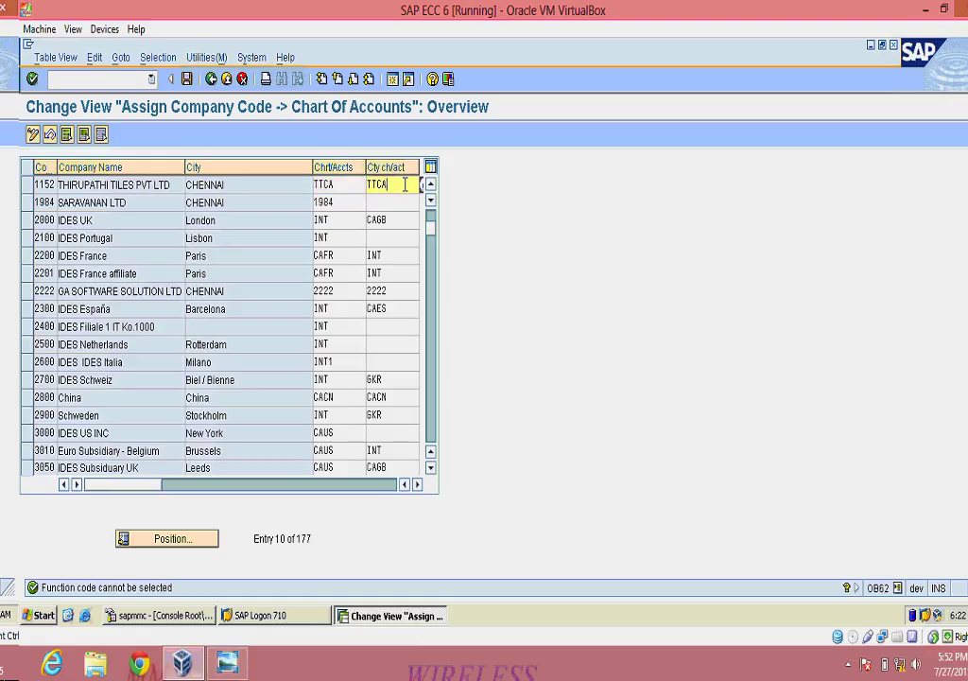
left_click(187, 80)
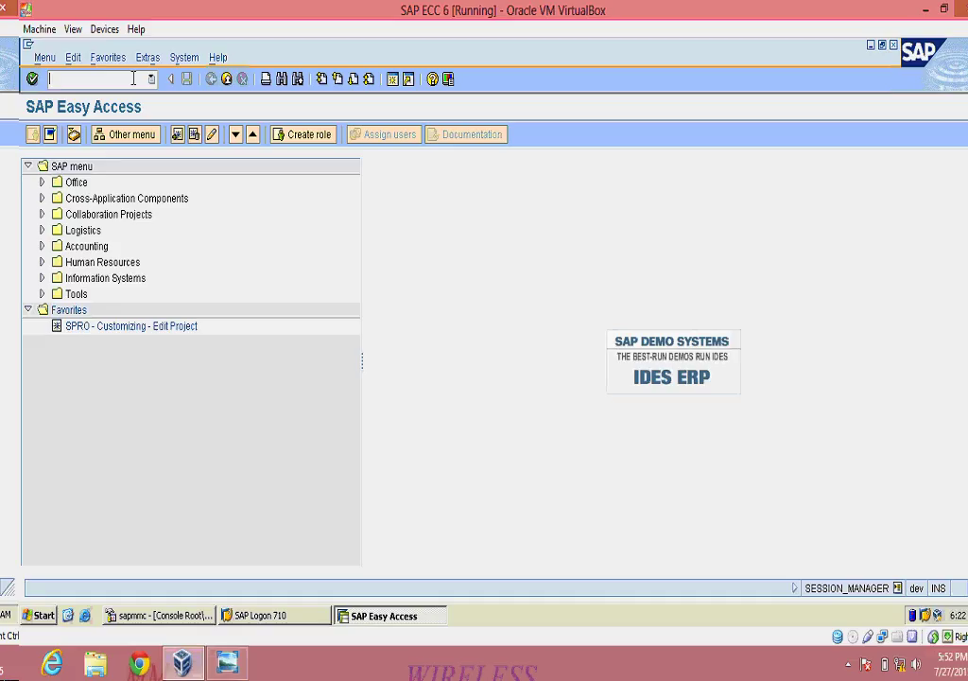
left_click(848, 664)
right_click(825, 572)
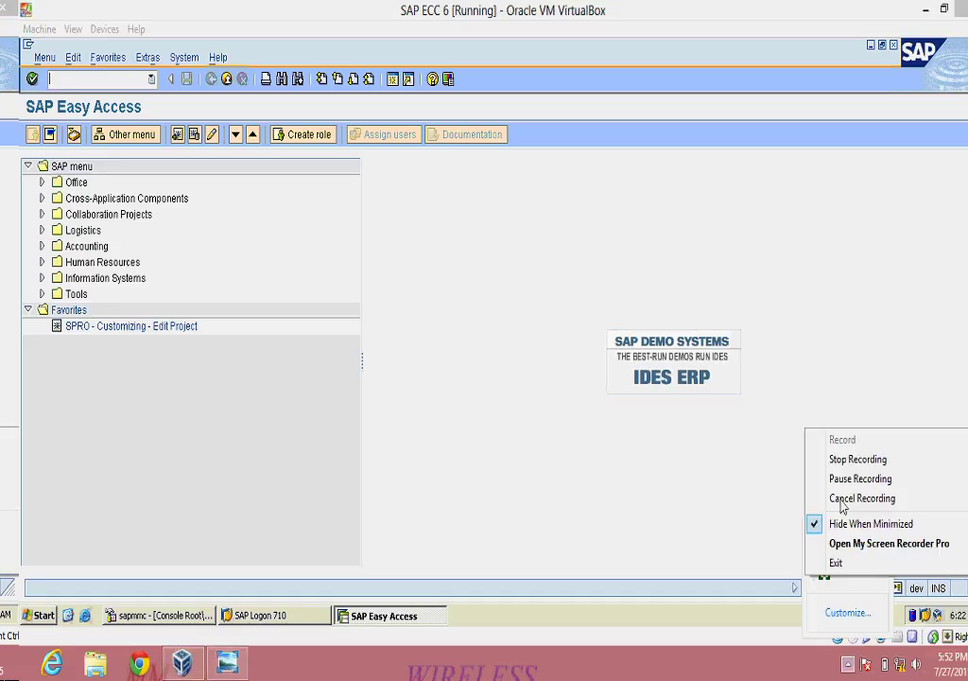
left_click(846, 479)
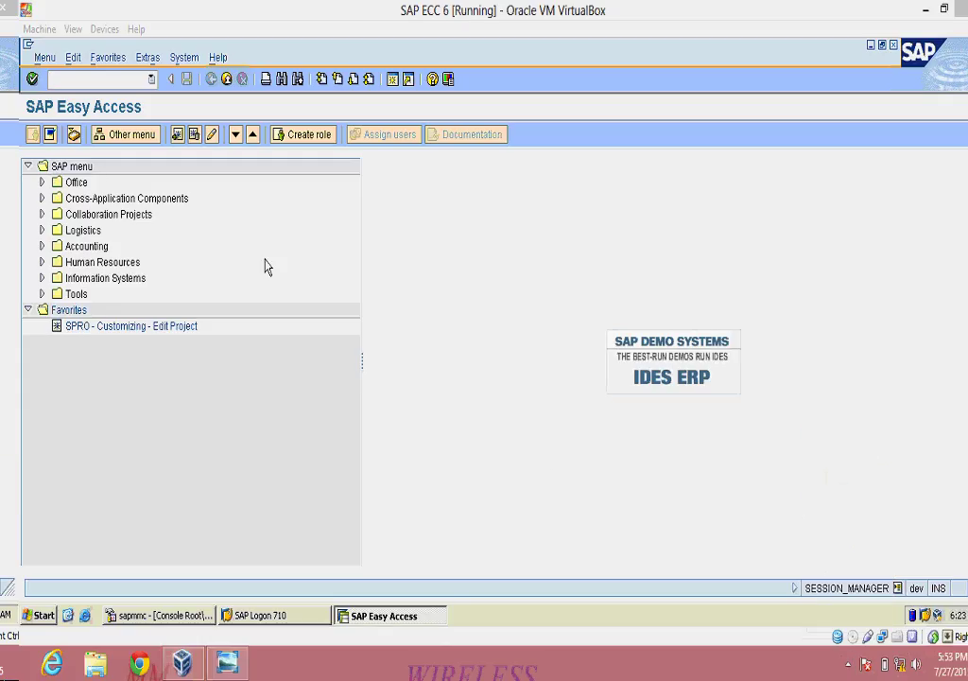
Open the G/L account groups (transaction OBD4) and jump to the entries of chart of accounts TTCA
left_click(119, 79)
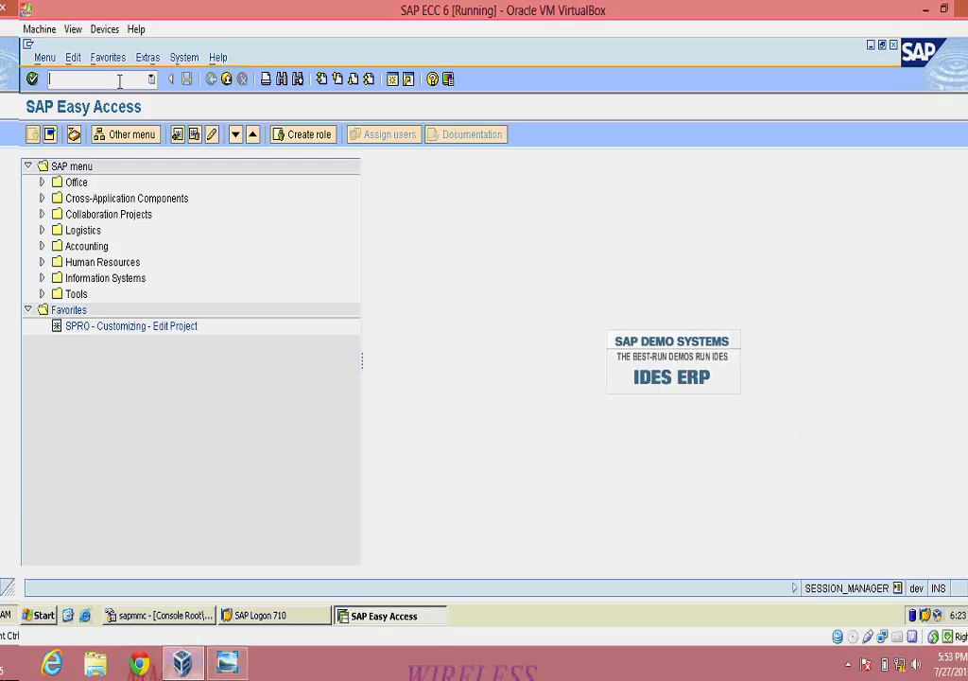
type("OBD4")
key("Return")
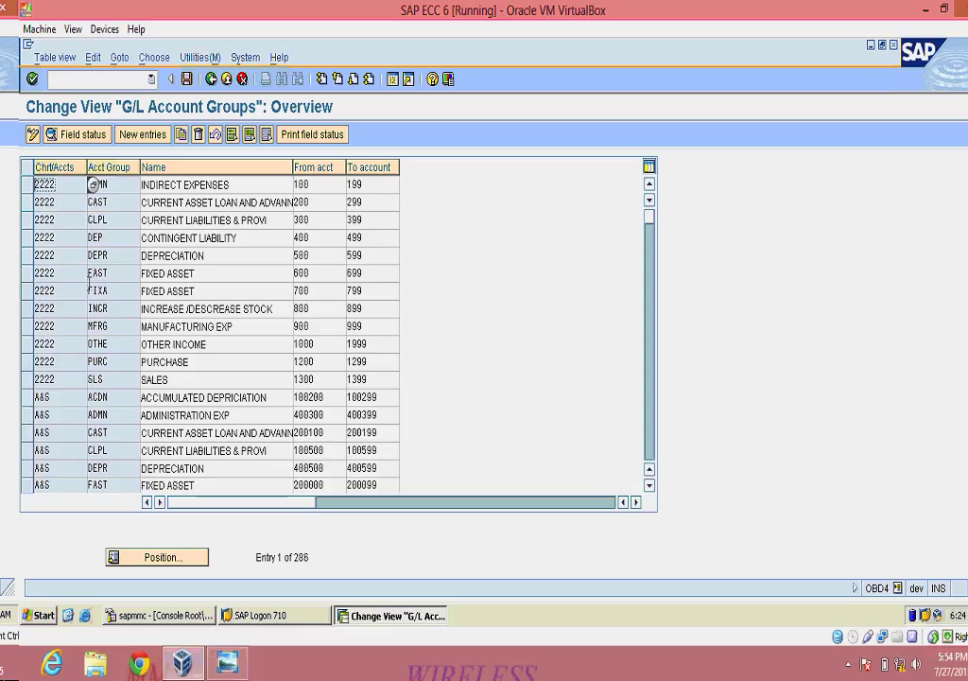
scroll(65, 237, "down", 4)
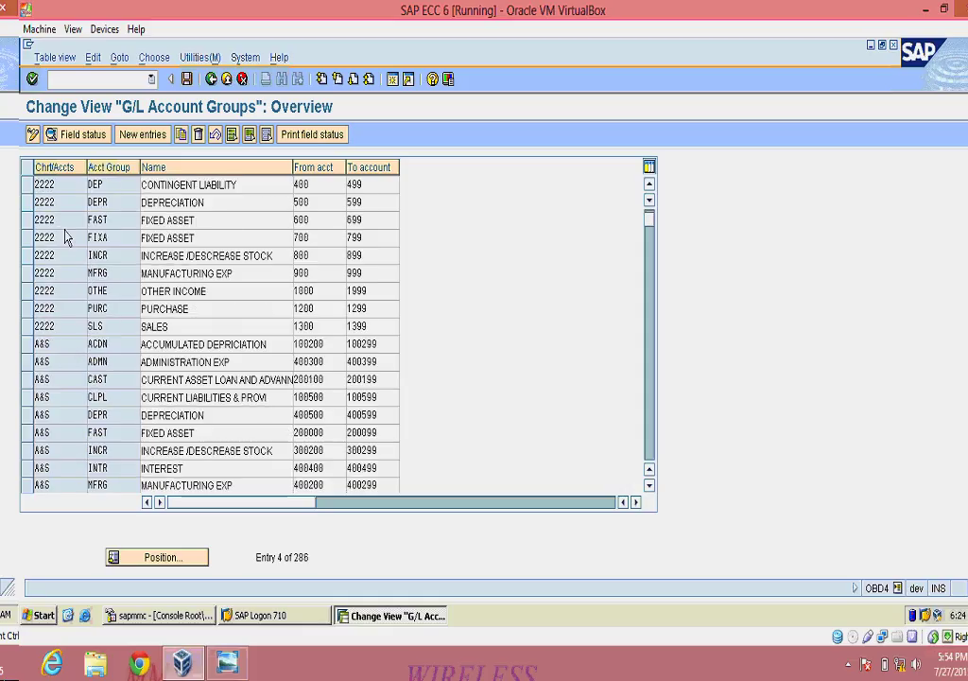
scroll(65, 237, "down", 5)
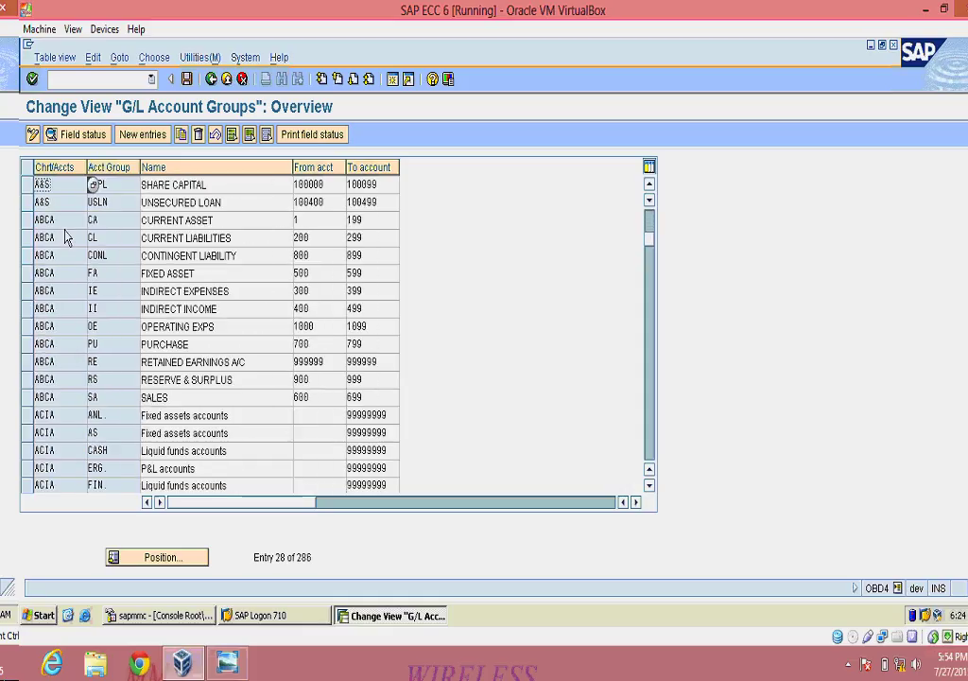
scroll(66, 237, "down", 9)
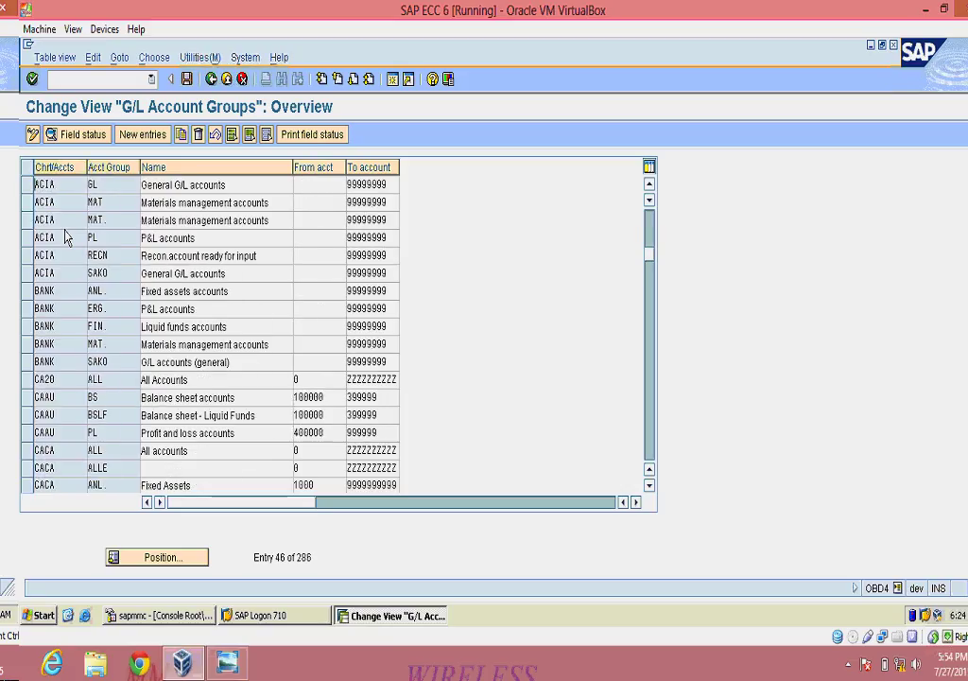
scroll(66, 238, "down", 3)
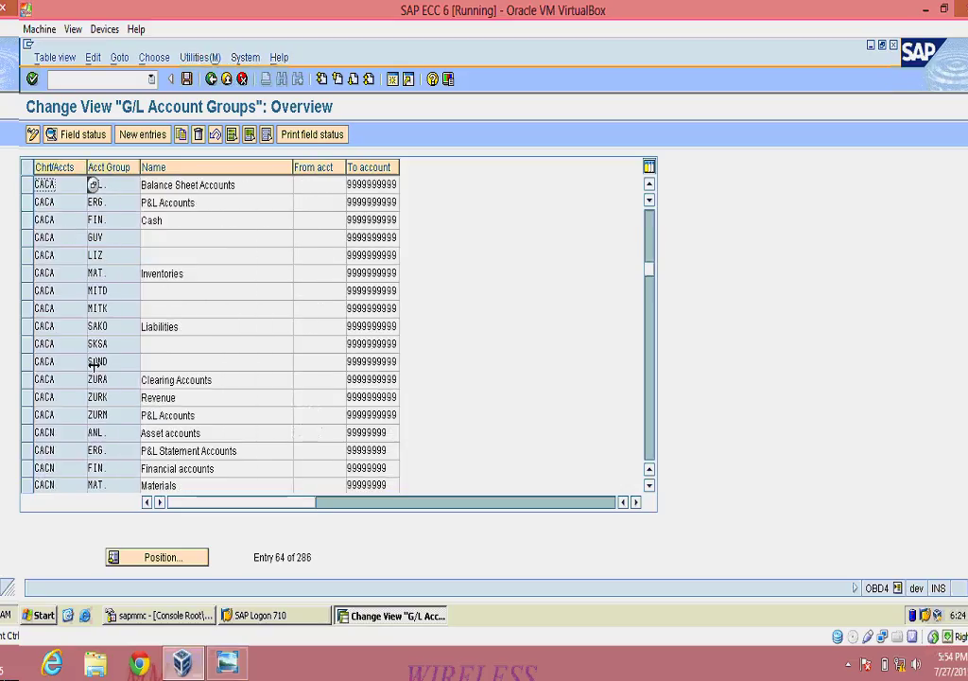
left_click(182, 558)
type("T")
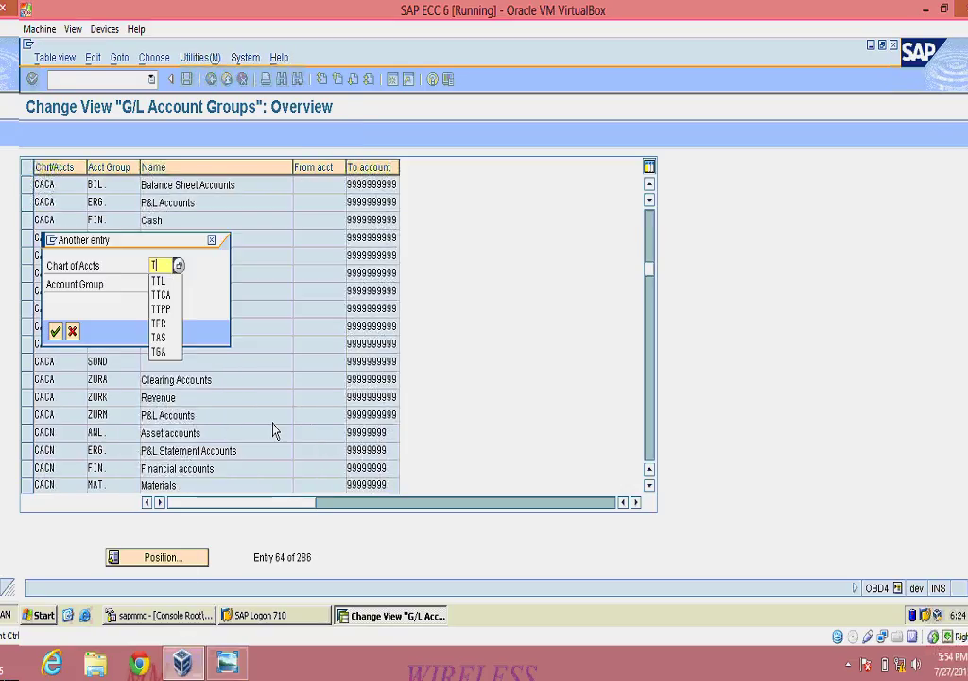
type("TCA")
key("Return")
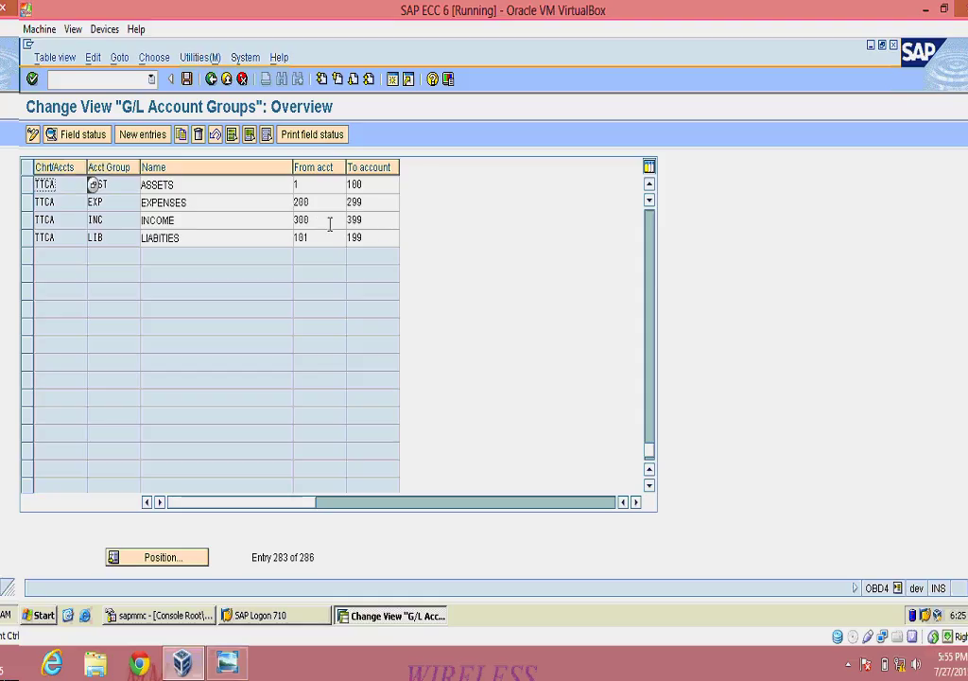
Save the account groups of chart of accounts TTCA and return to SAP Easy Access
left_click(384, 220)
left_click(188, 79)
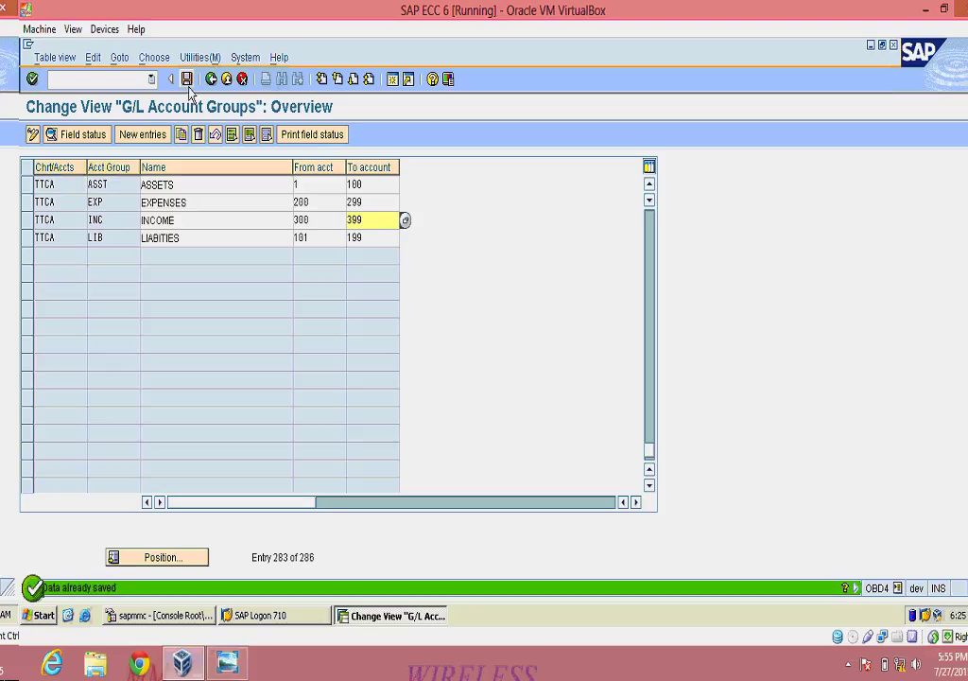
key("F3")
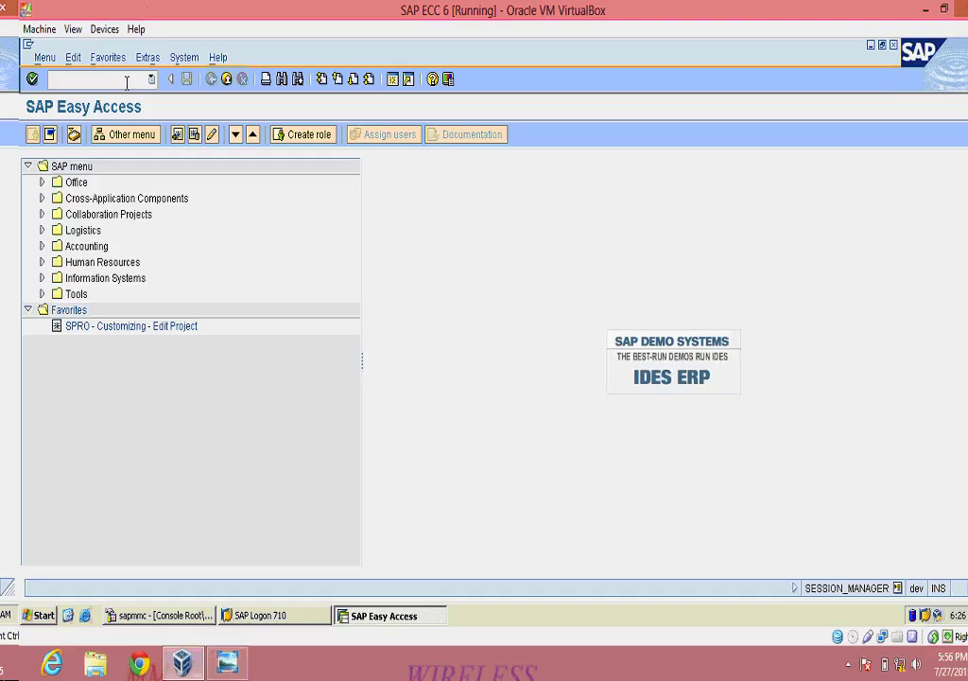
Open the automatic posting accounts for retained earnings (transaction OB53) for chart of accounts TTCA
type("OB53")
key("Return")
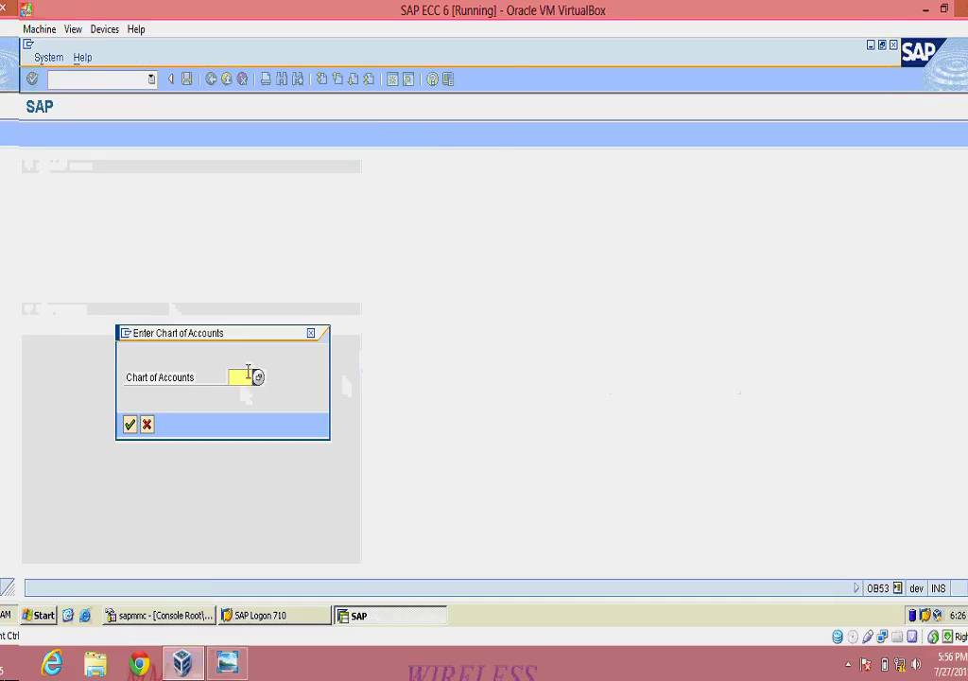
type("TTCA")
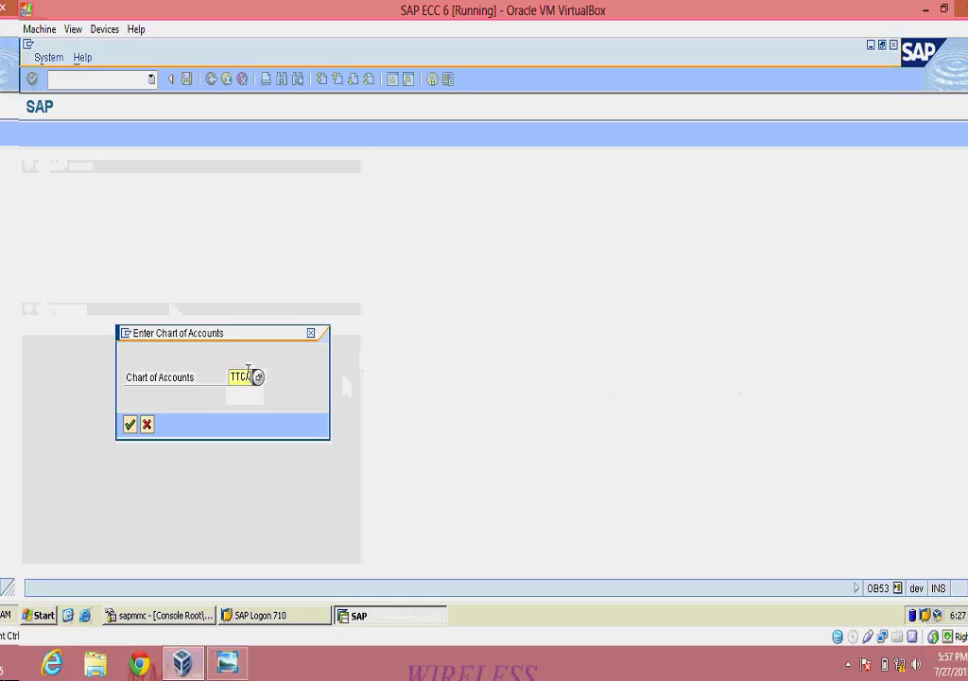
key("Return")
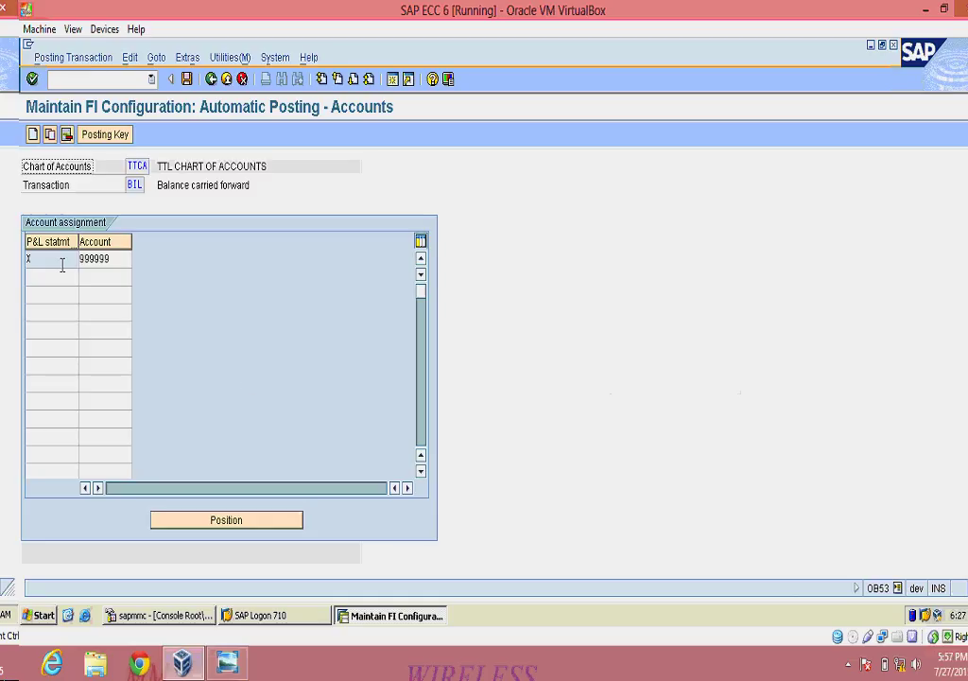
Set the account for P&L statement type X to 9999999, save the assignment and return to SAP Easy Access
left_click(60, 262)
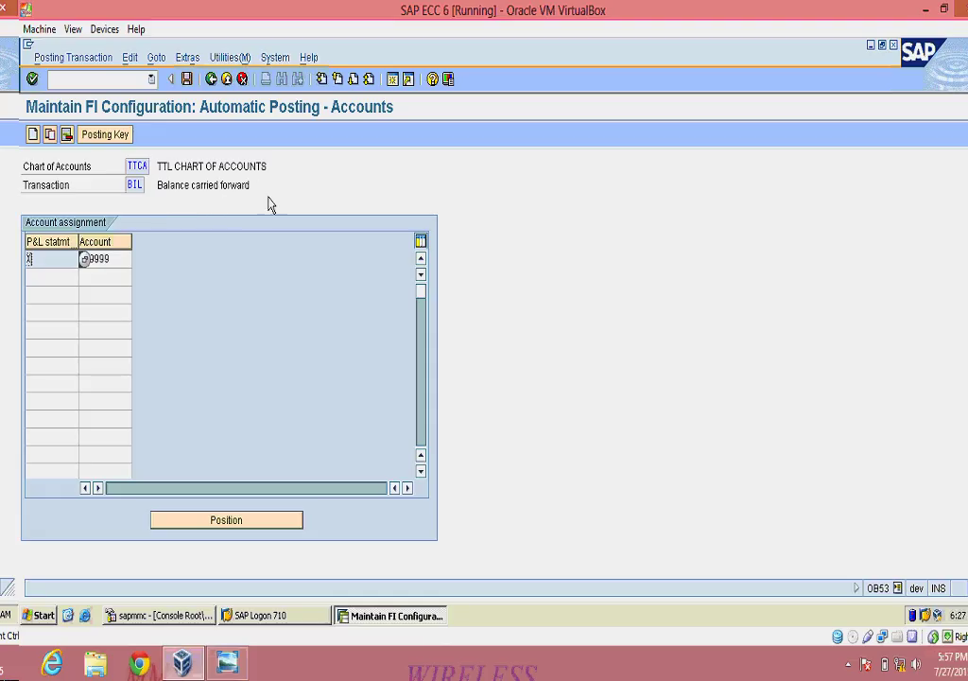
left_click(117, 260)
type("9")
key("Return")
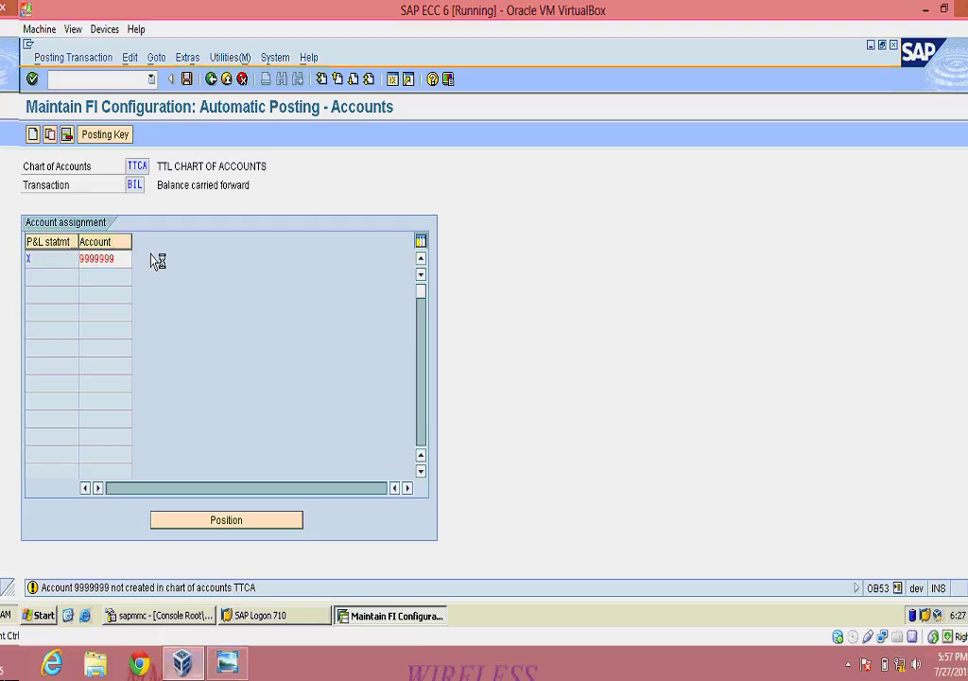
key("ctrl+s")
left_click(157, 263)
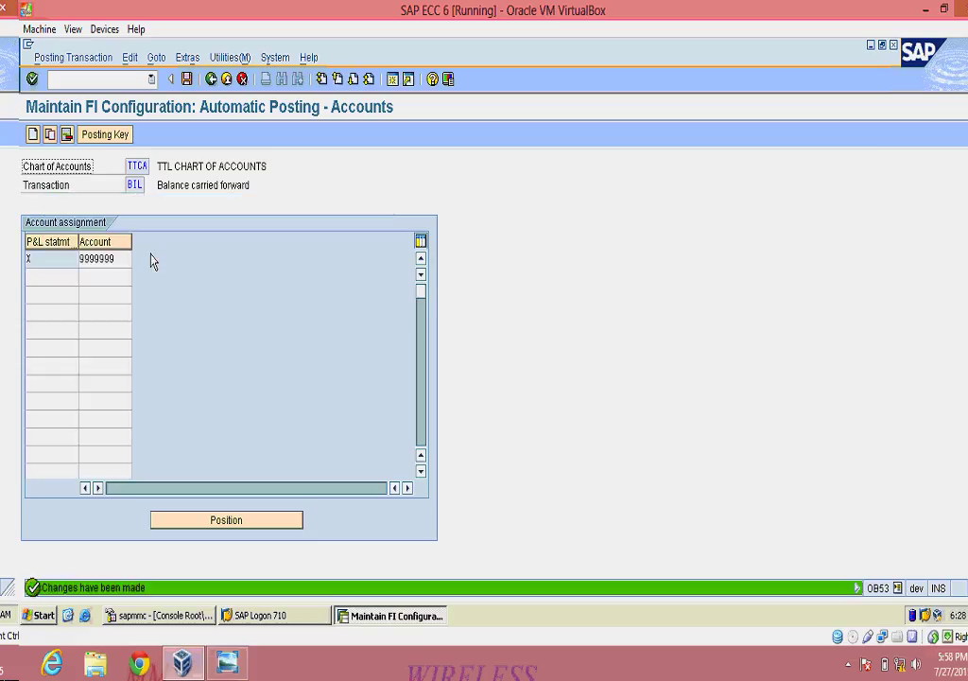
key("F3")
key("F3")
key("F3")
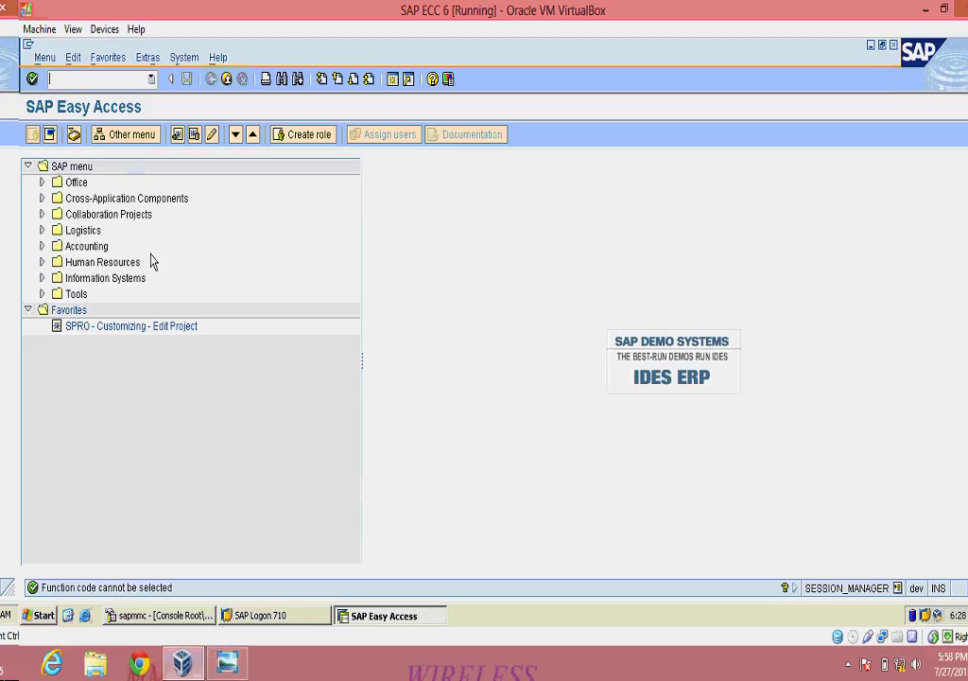
Open the central G/L account maintenance (transaction FS00)
type("FS")
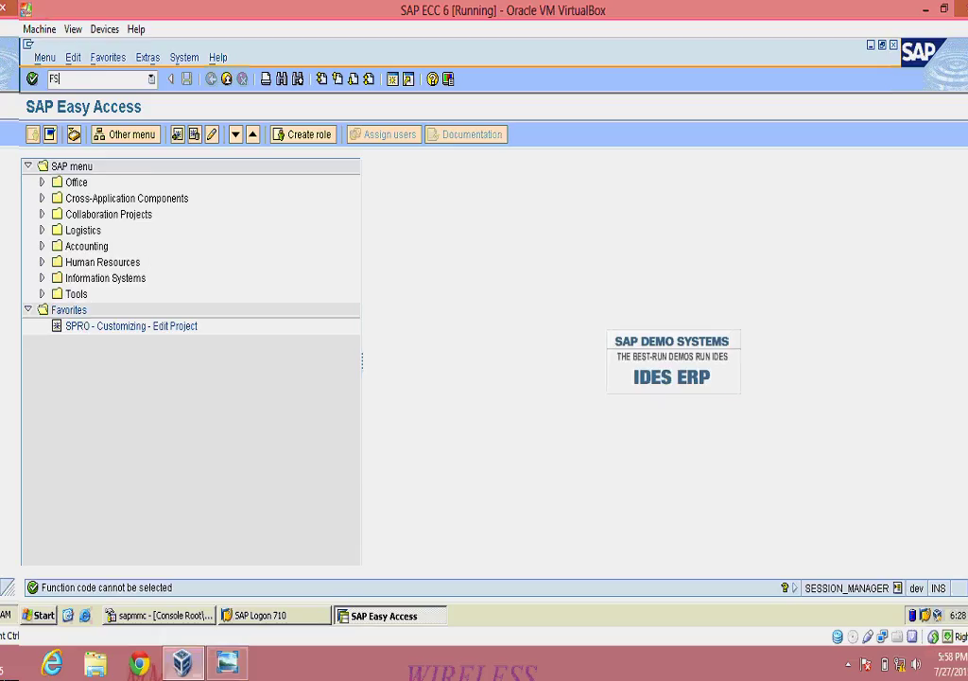
type("0")
key("BackSpace")
type("00")
key("Return")
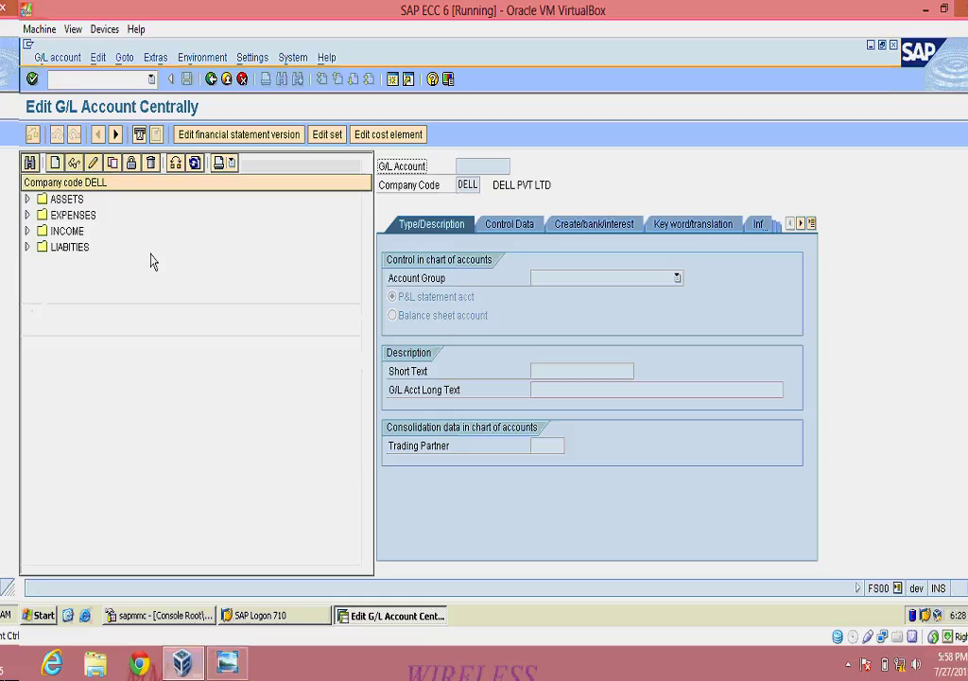
Change the company code of the G/L account list to 1152
left_click(175, 165)
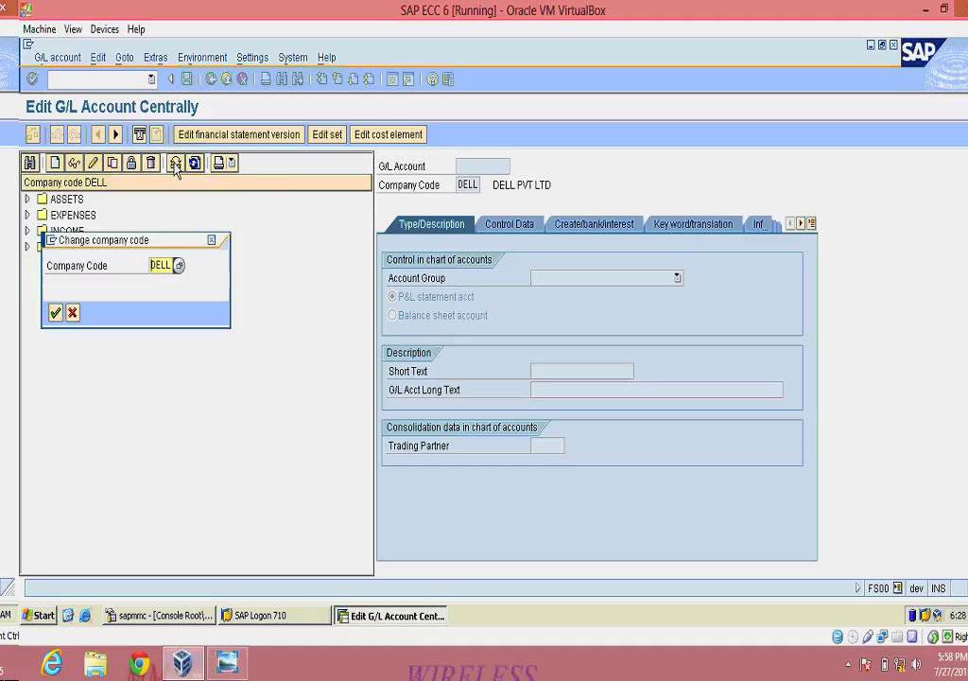
double_click(162, 264)
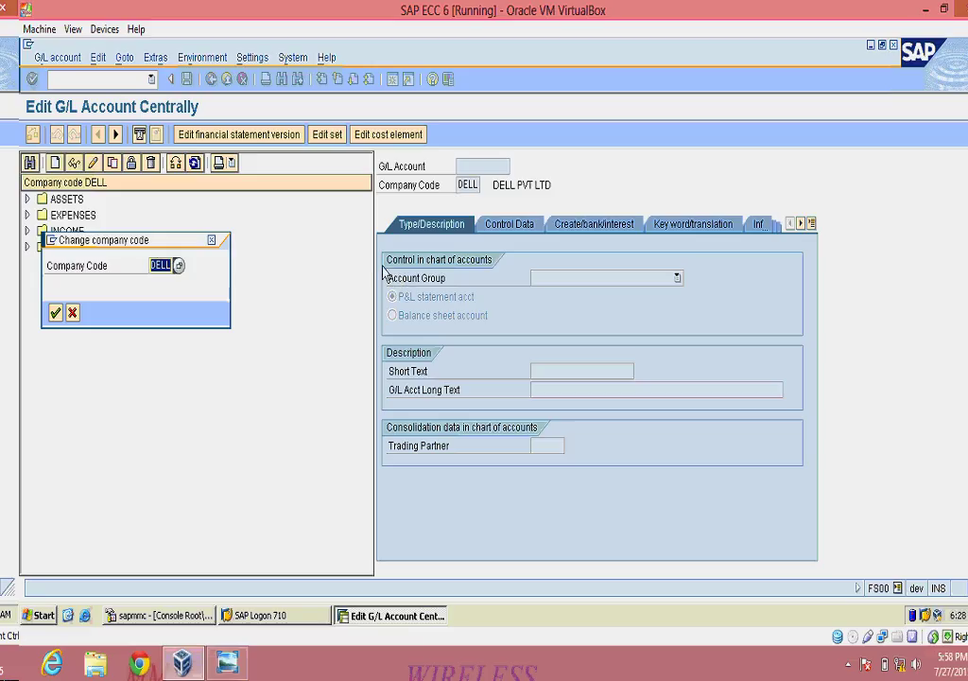
key("BackSpace")
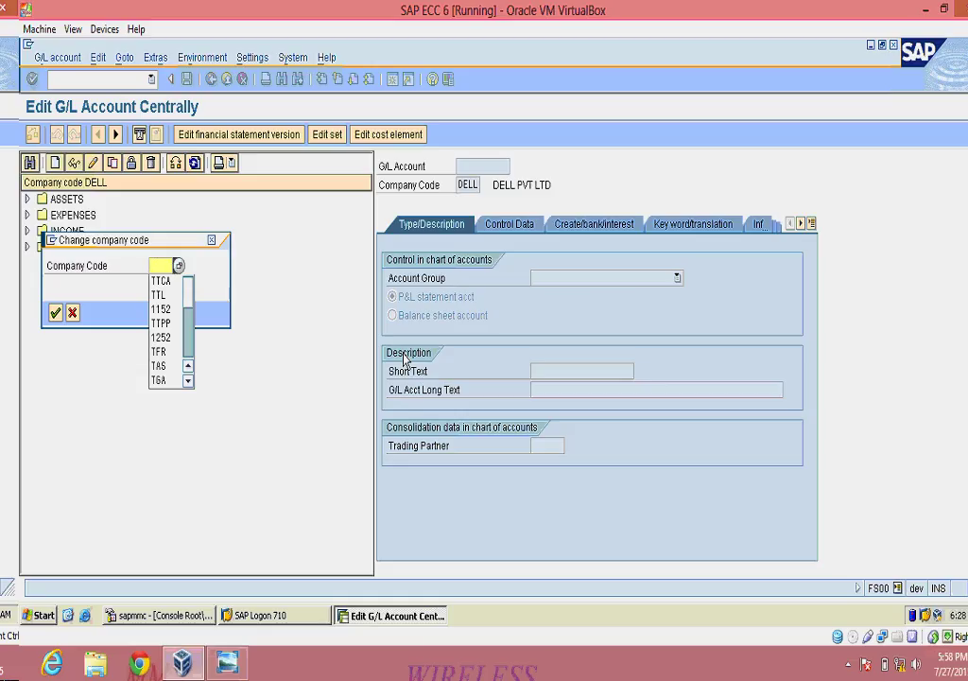
type("1152")
key("Return")
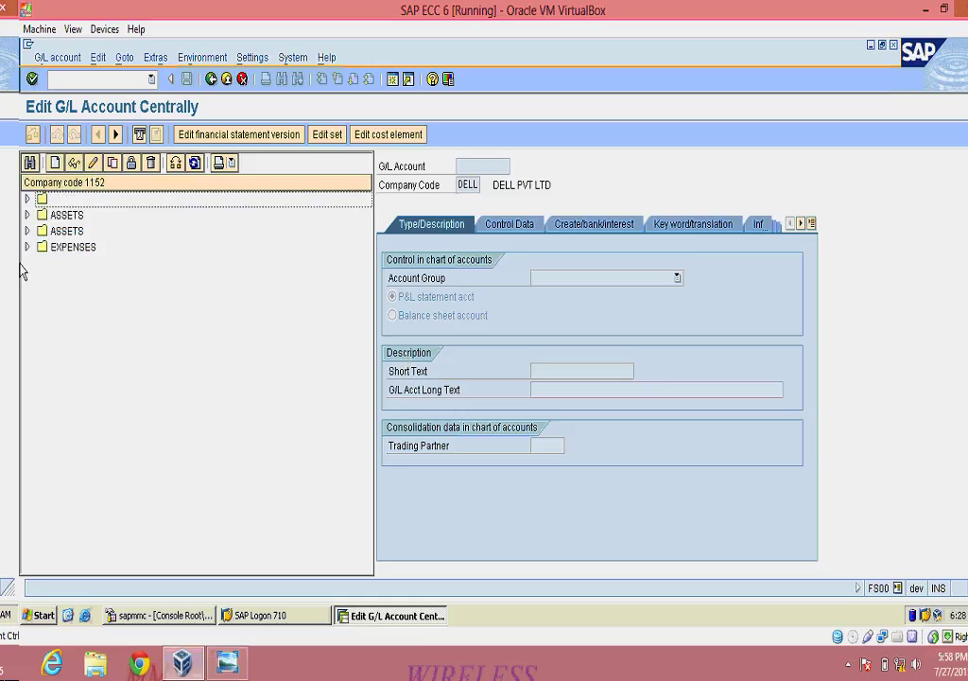
Expand the ASSETS and EXPENSES groups of company code 1152 and examine the Indian Bank Tambaram account's group and the available account groups
left_click(27, 214)
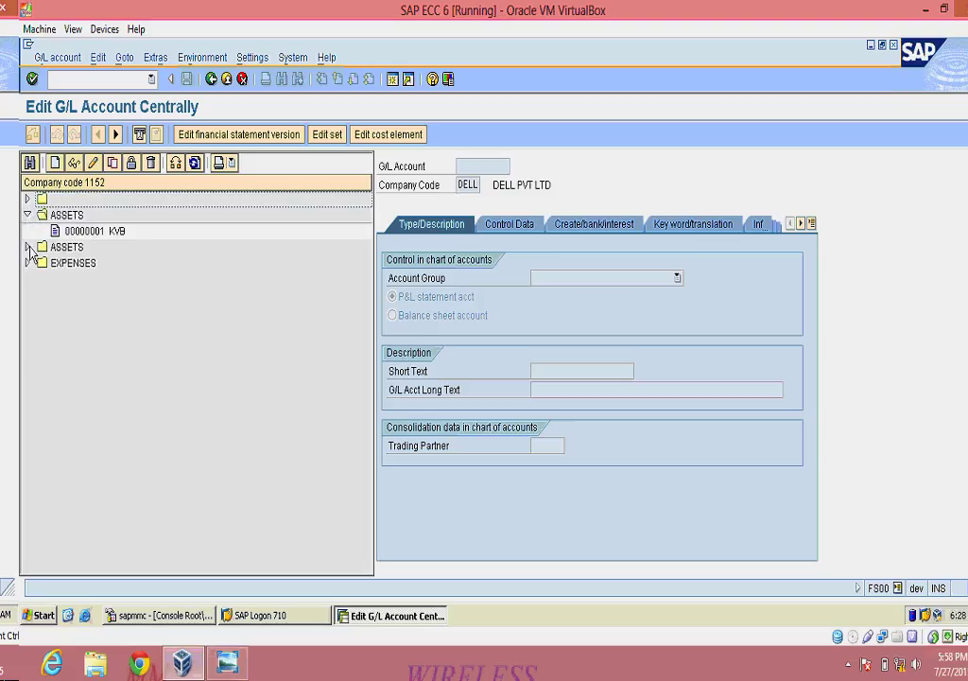
left_click(28, 247)
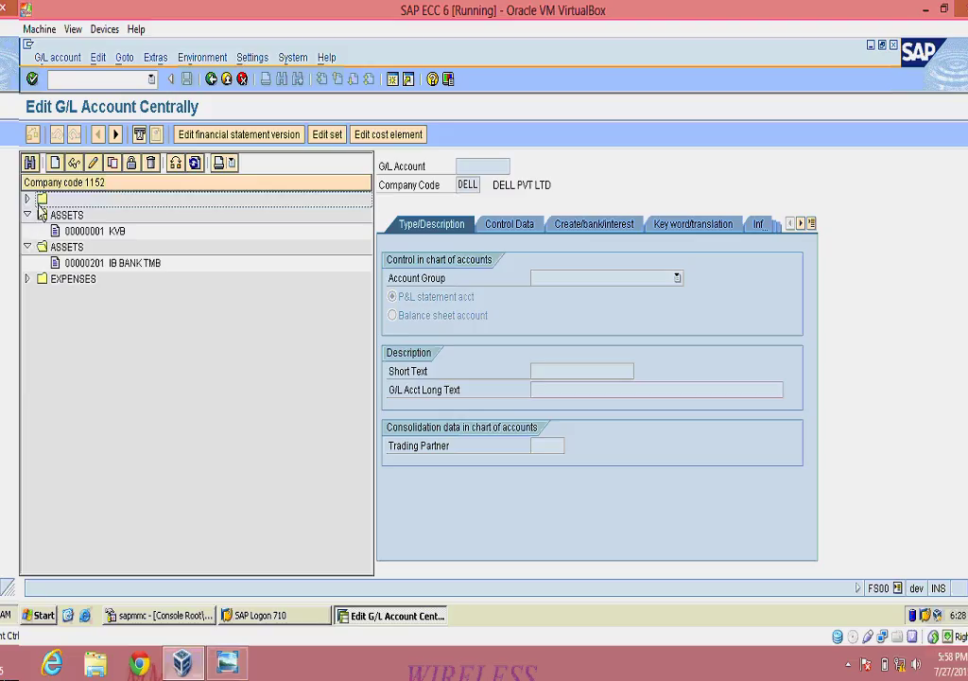
left_click(27, 278)
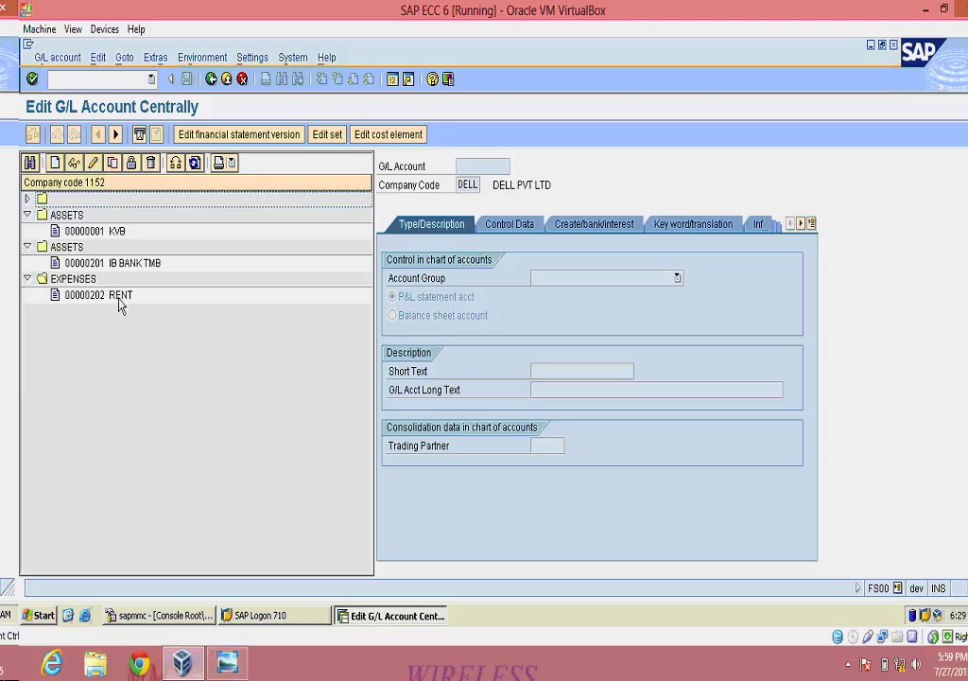
double_click(81, 265)
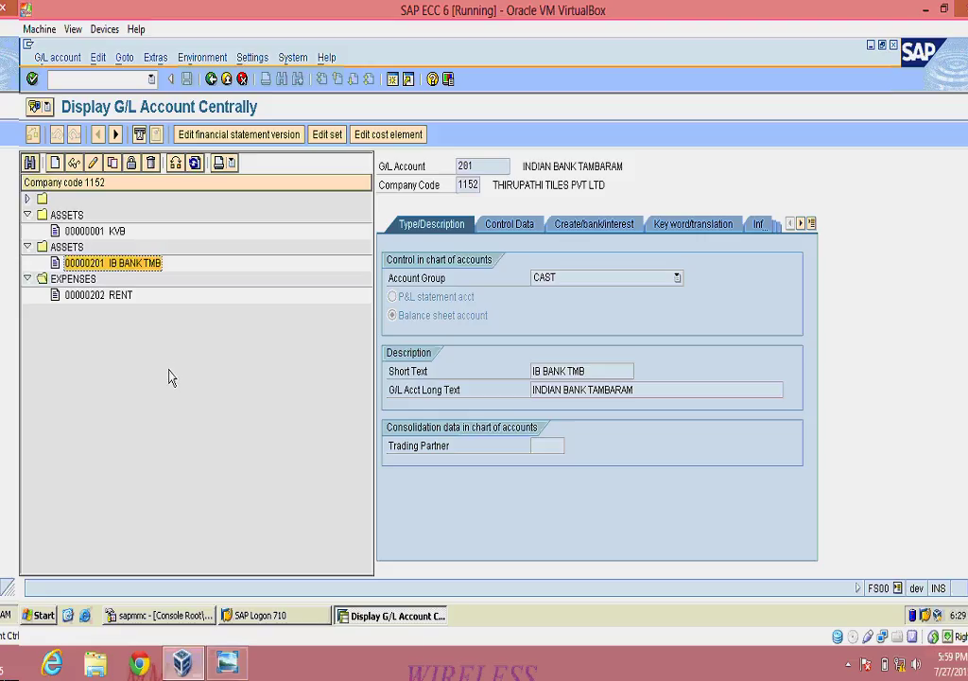
left_click(677, 277)
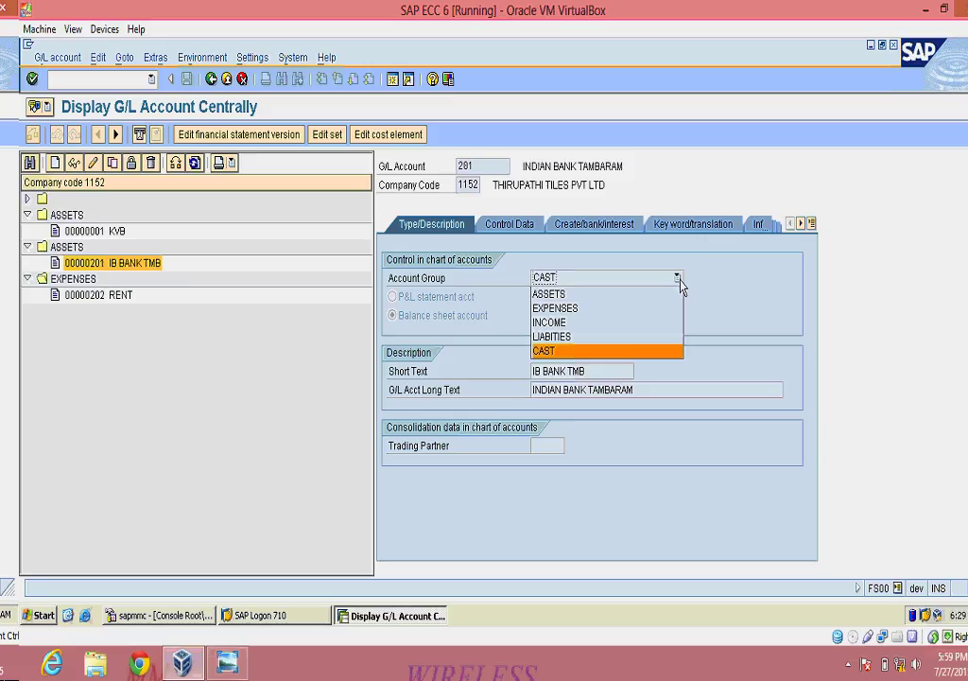
left_click(677, 278)
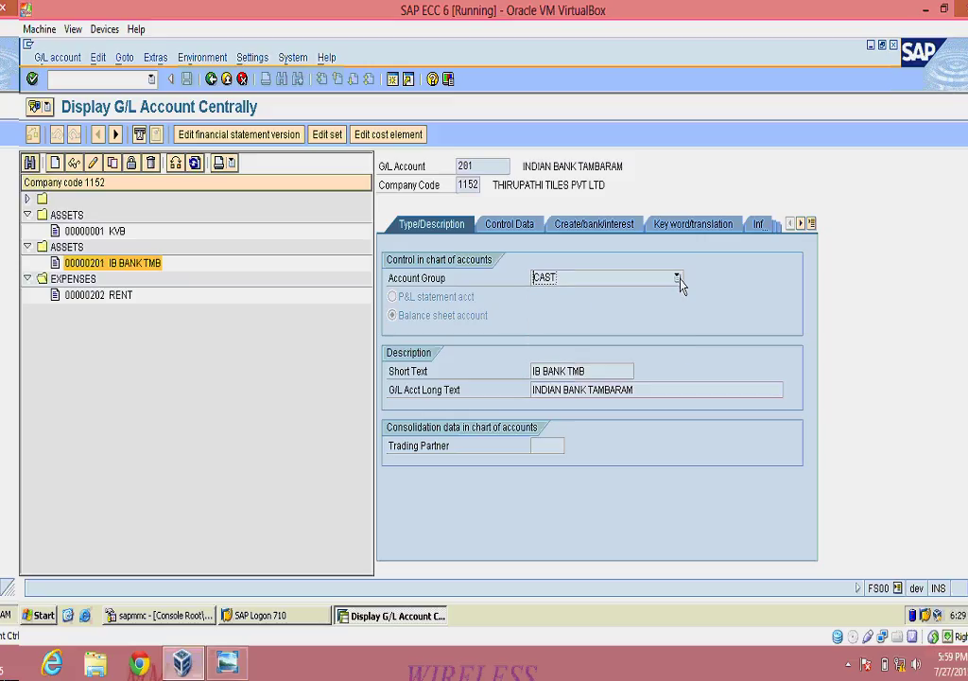
left_click(677, 278)
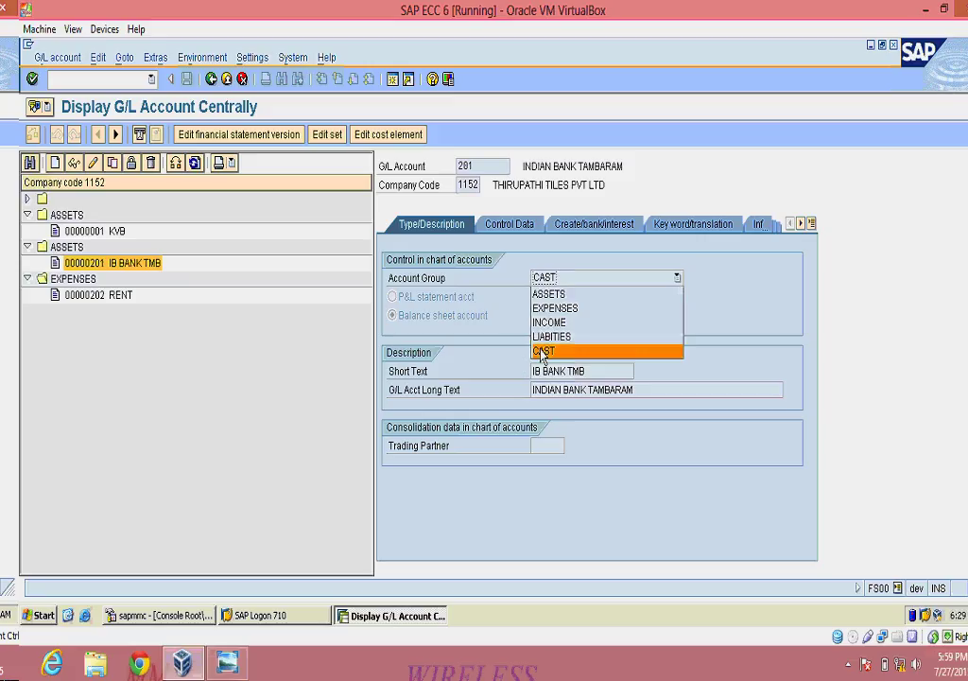
left_click(775, 287)
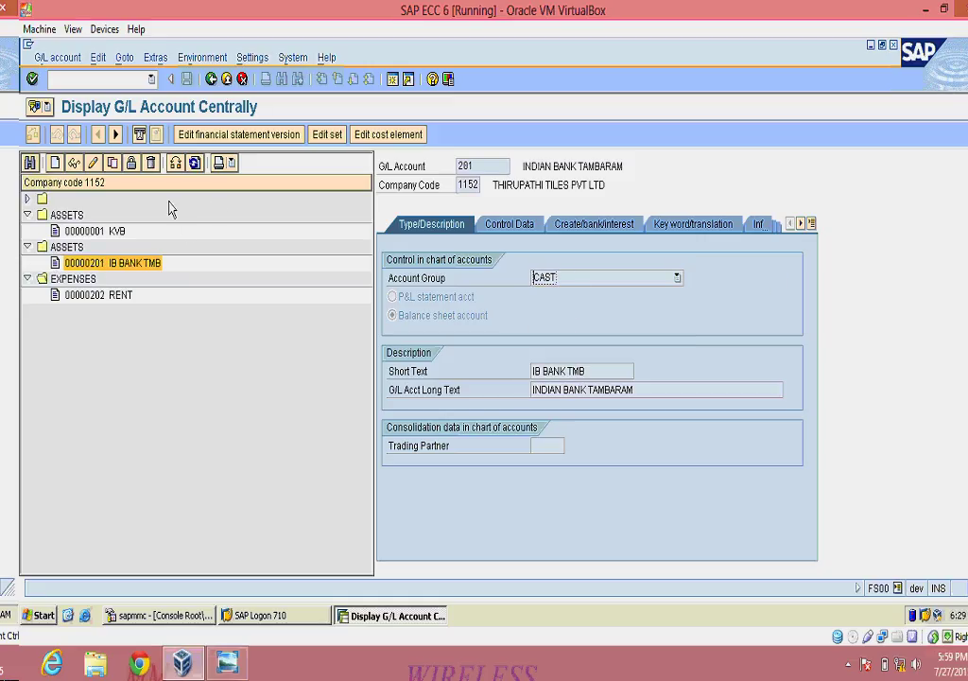
left_click(178, 163)
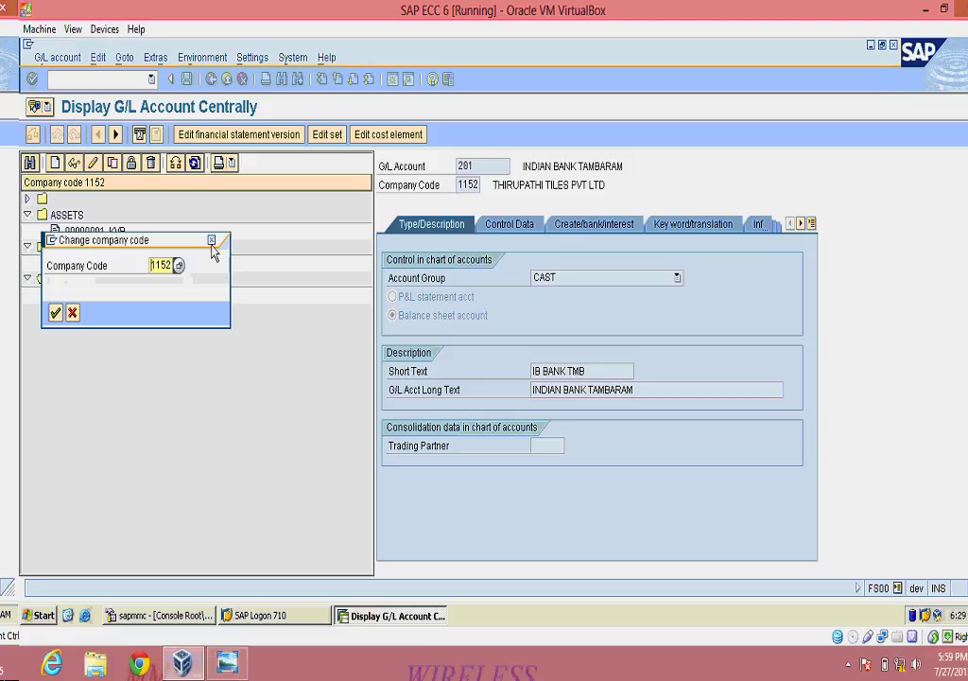
key("Return")
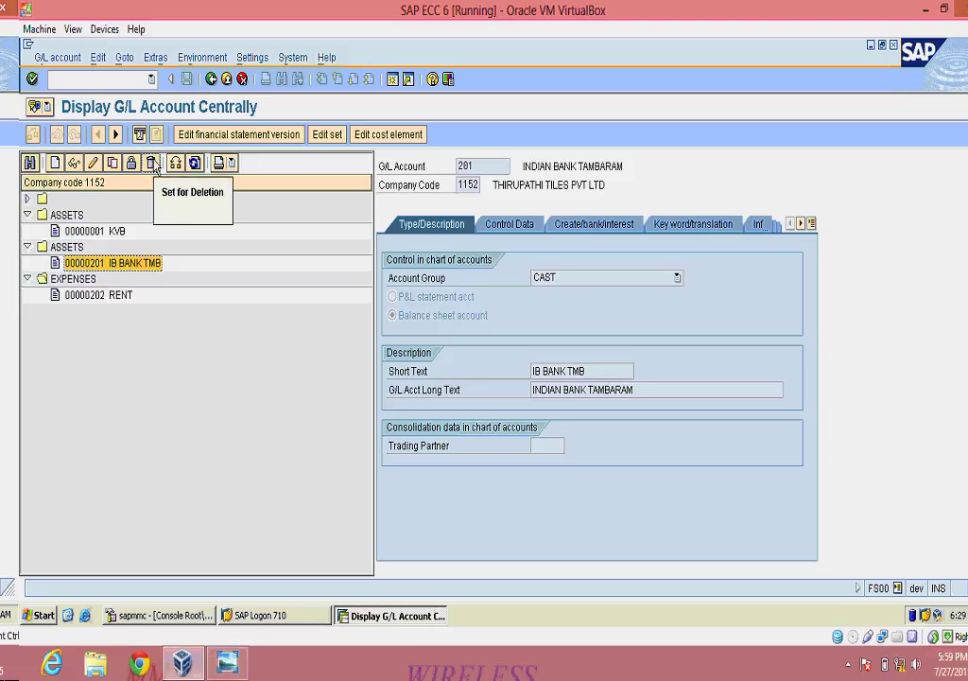
Try to mark the Indian Bank Tambaram G/L account for deletion in both the chart of accounts and the company code
left_click(153, 164)
left_click(393, 278)
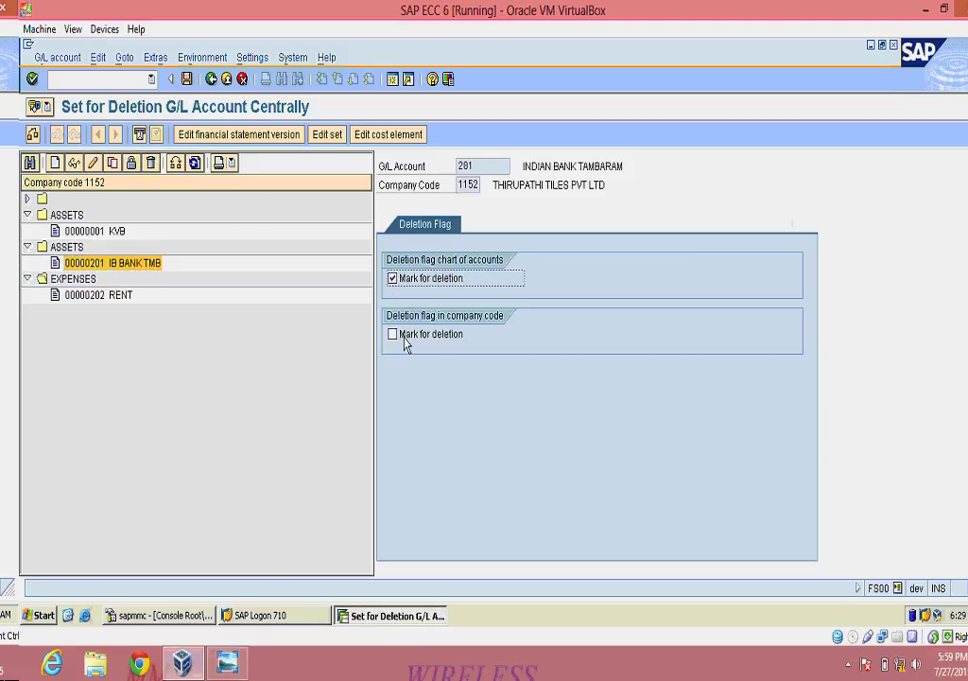
left_click(394, 335)
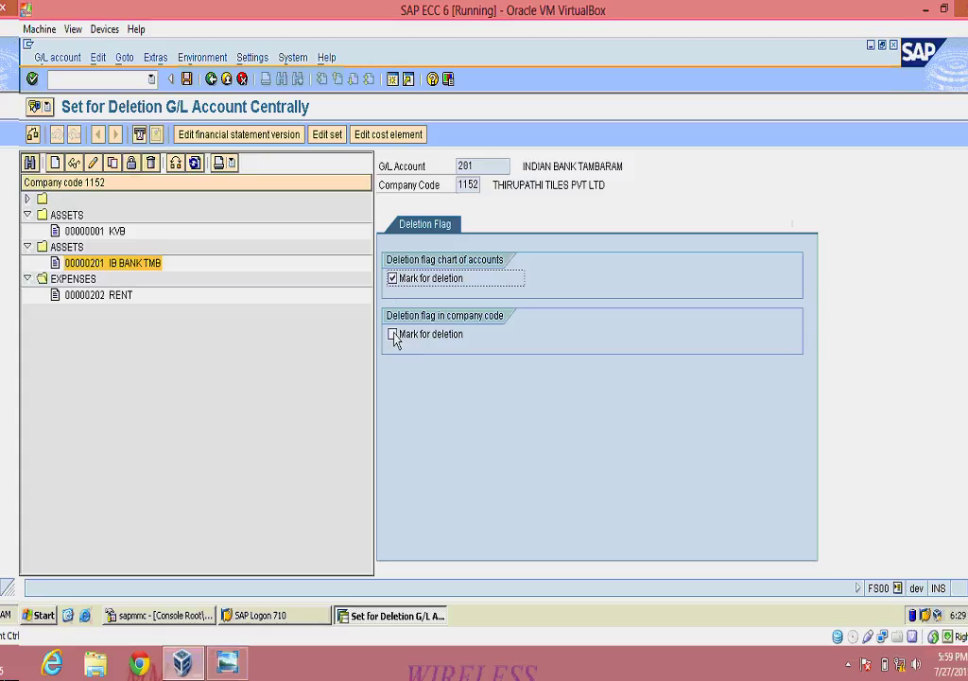
left_click(153, 164)
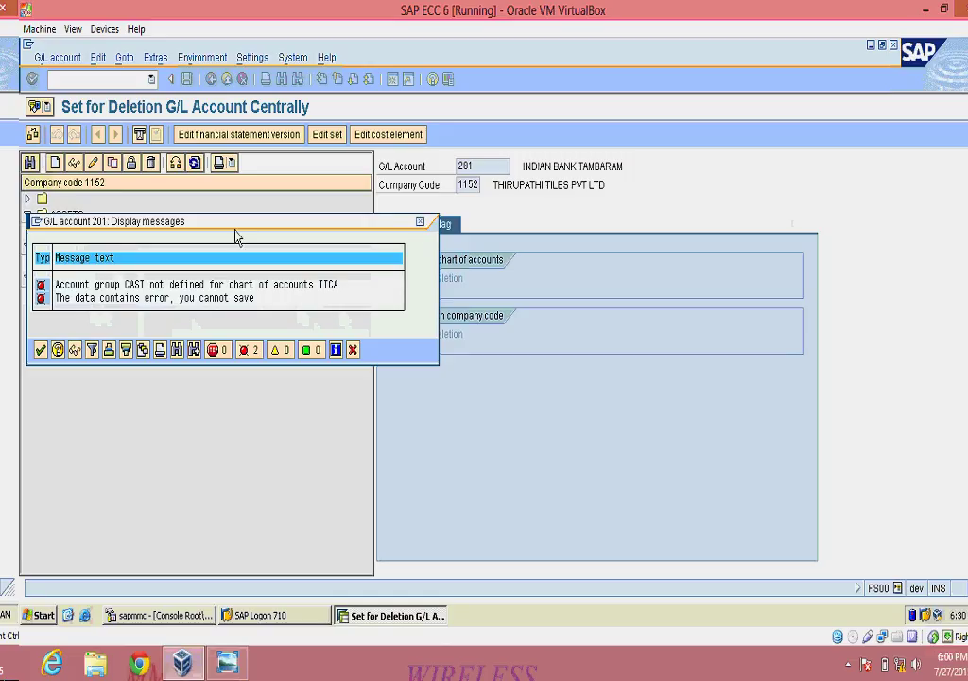
left_click(420, 224)
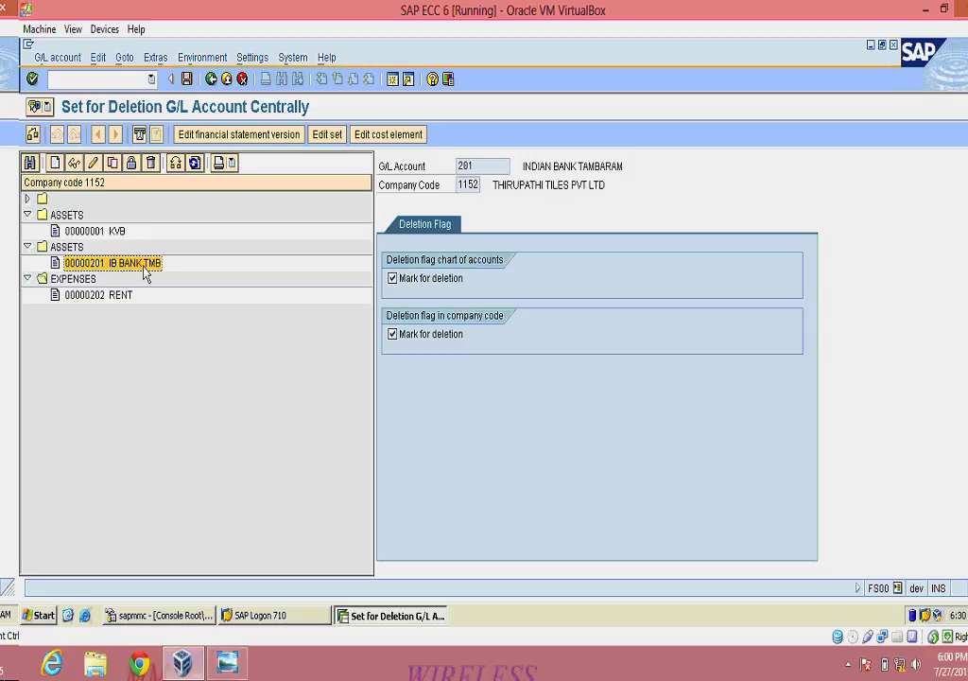
left_click(27, 247)
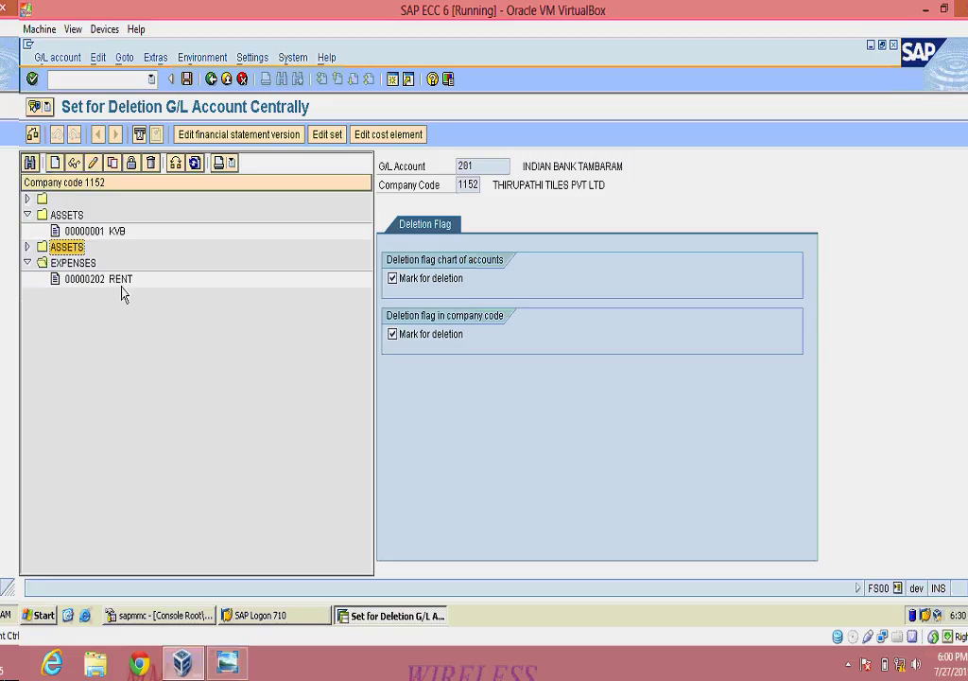
left_click(54, 164)
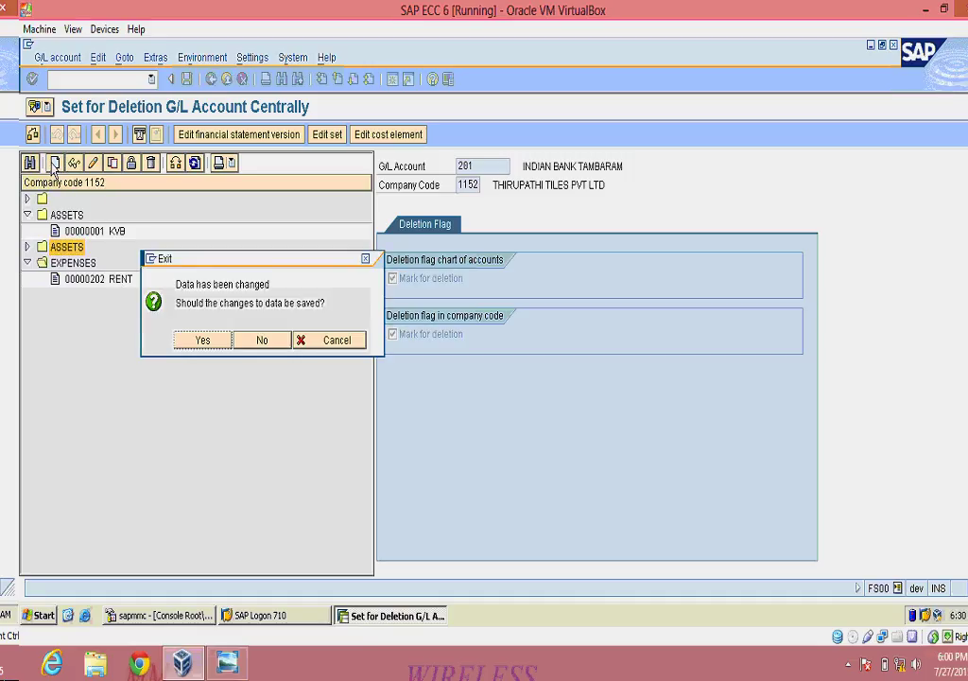
left_click(202, 341)
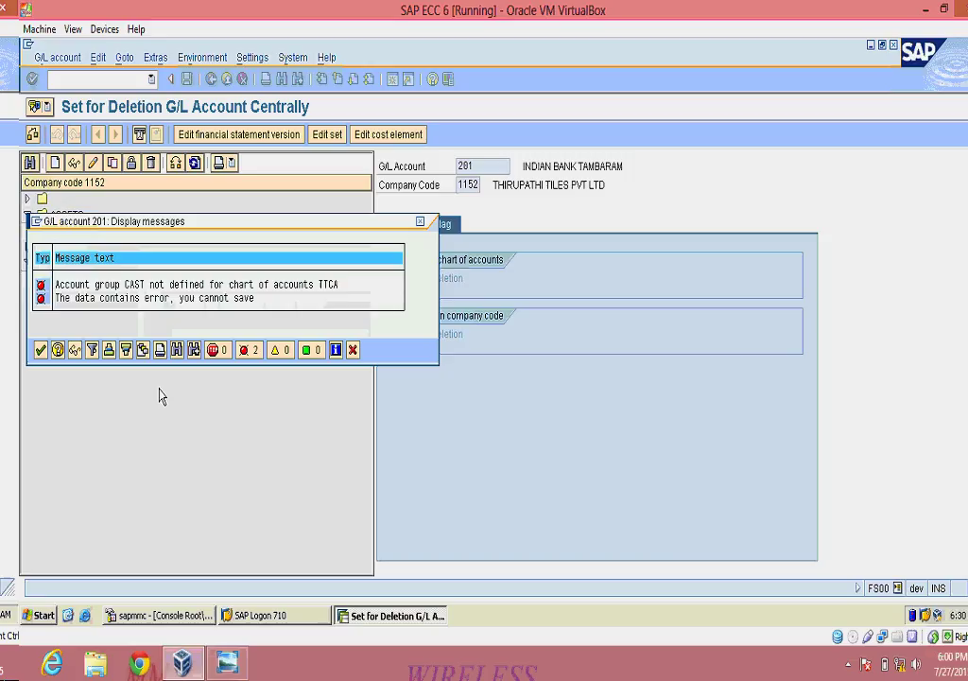
left_click(420, 221)
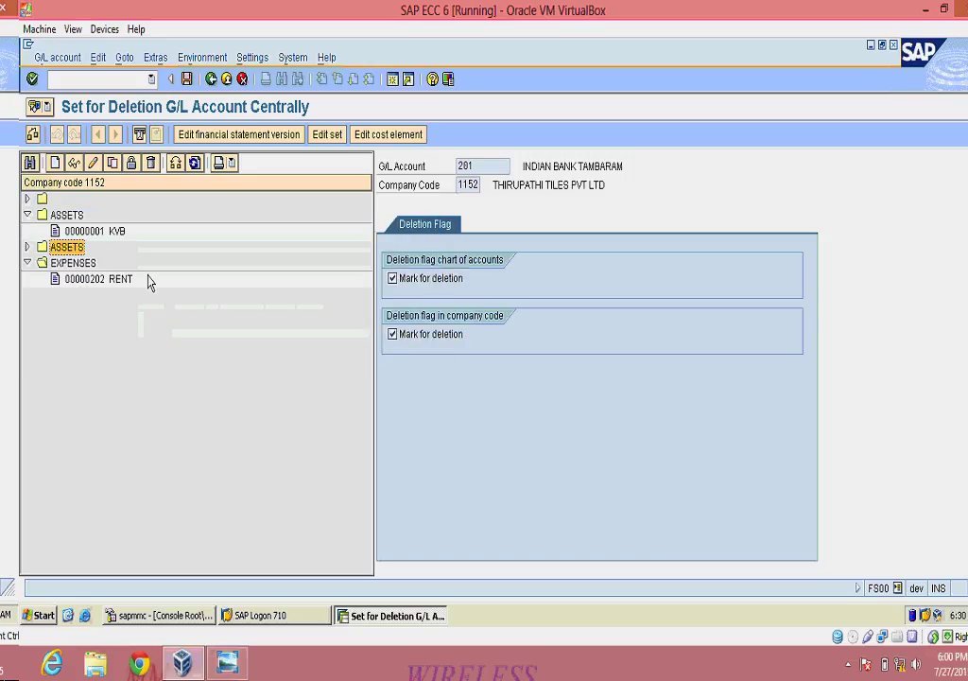
Look up the G/L account numbers already used in chart of accounts TTCA, without creating an account
left_click(55, 164)
left_click(263, 341)
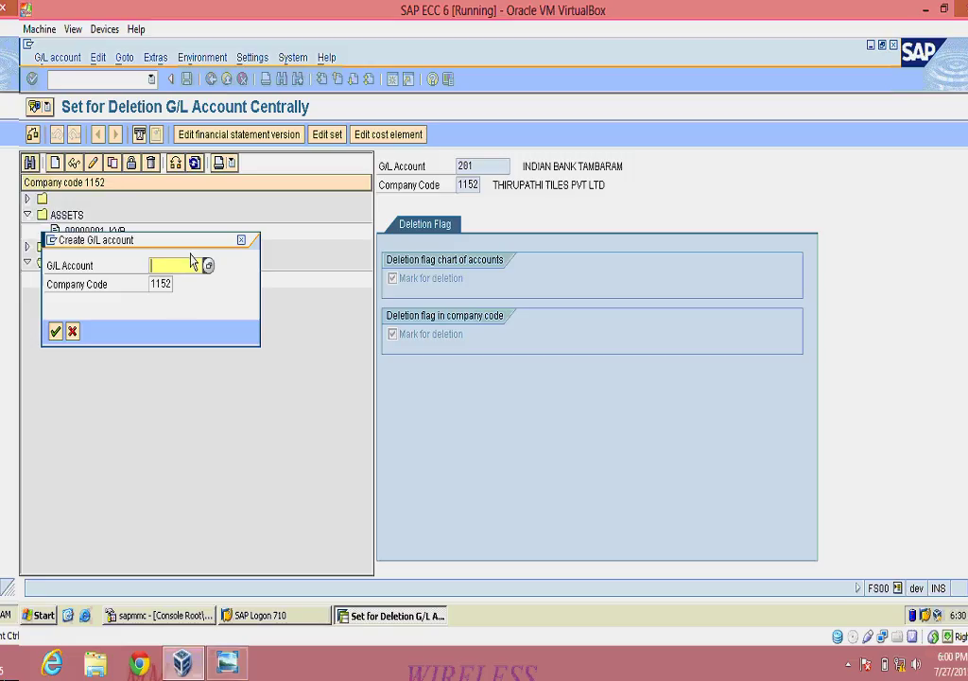
left_click(208, 264)
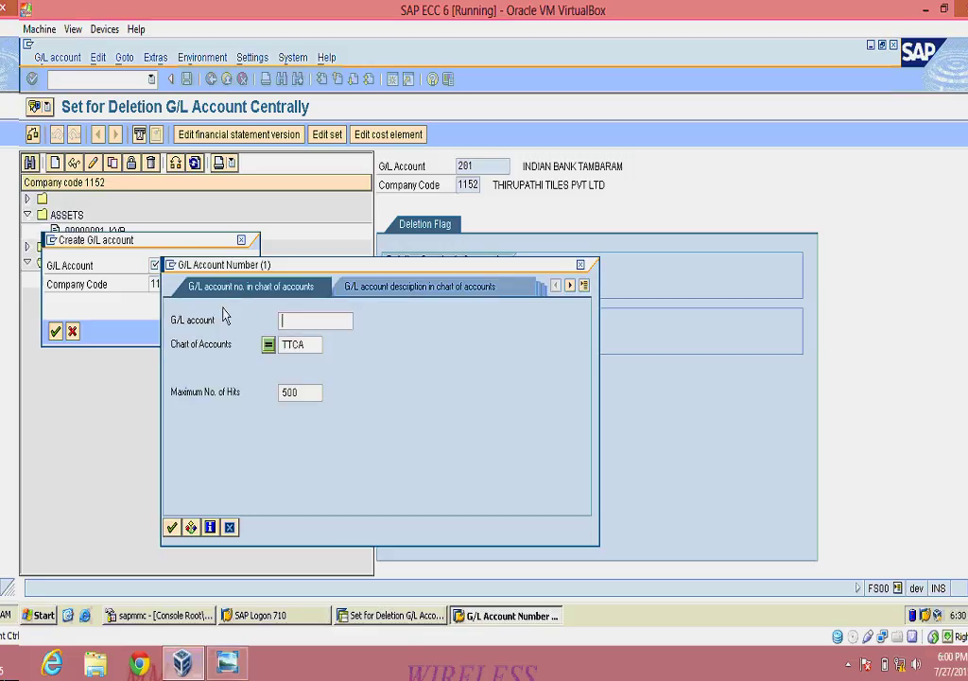
key("Return")
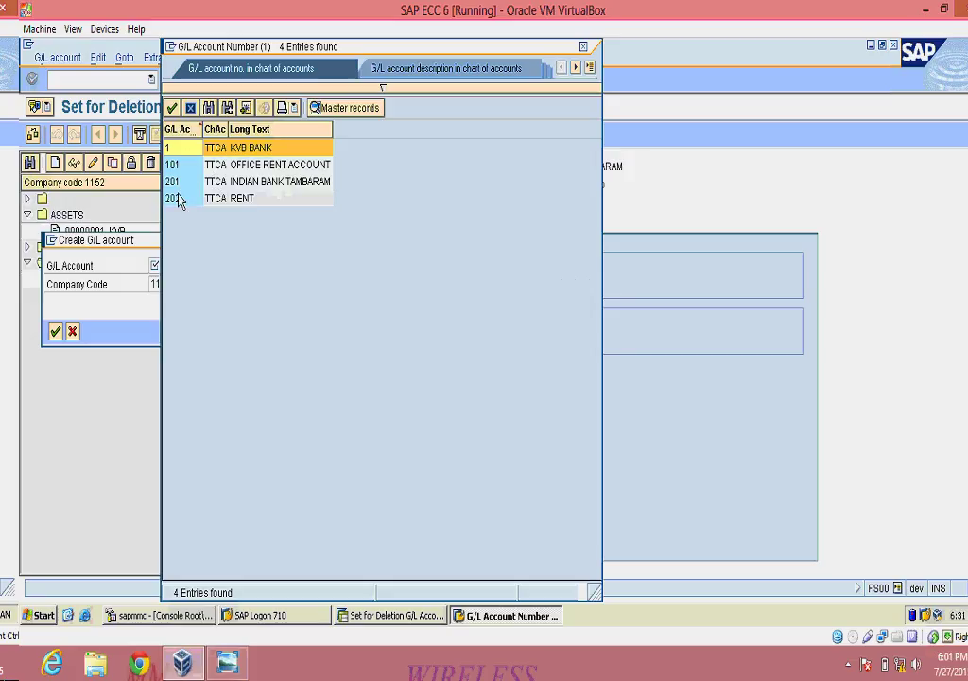
left_click(583, 48)
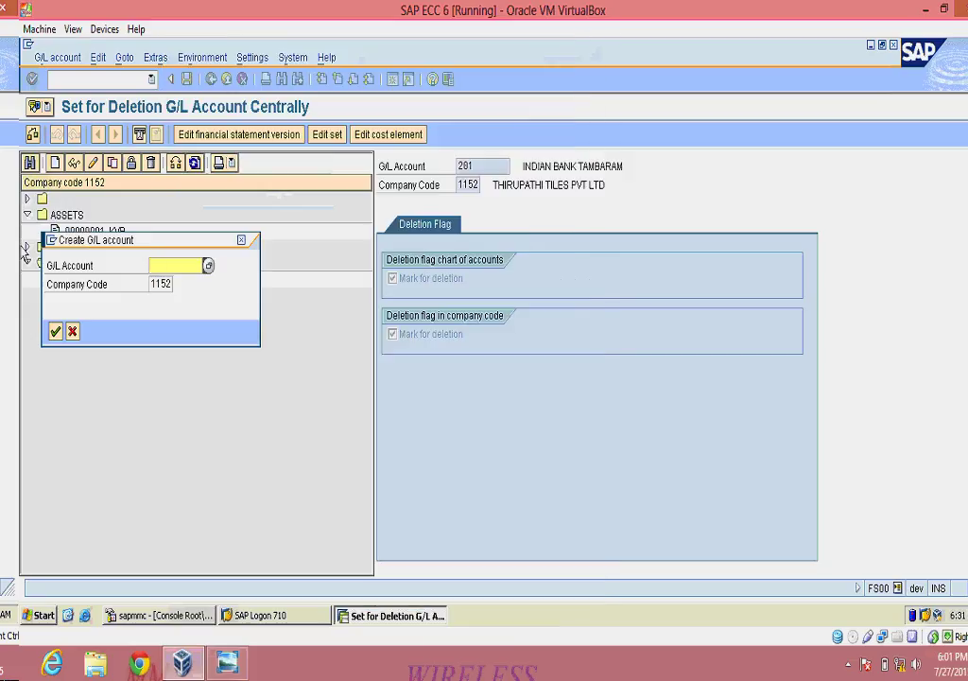
left_click(244, 241)
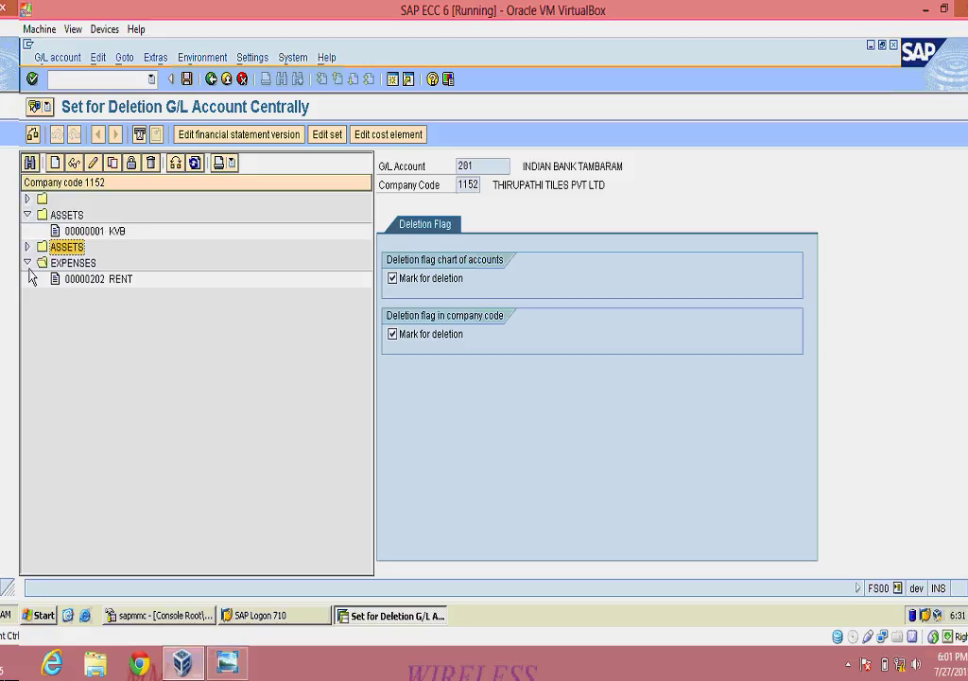
left_click(71, 309)
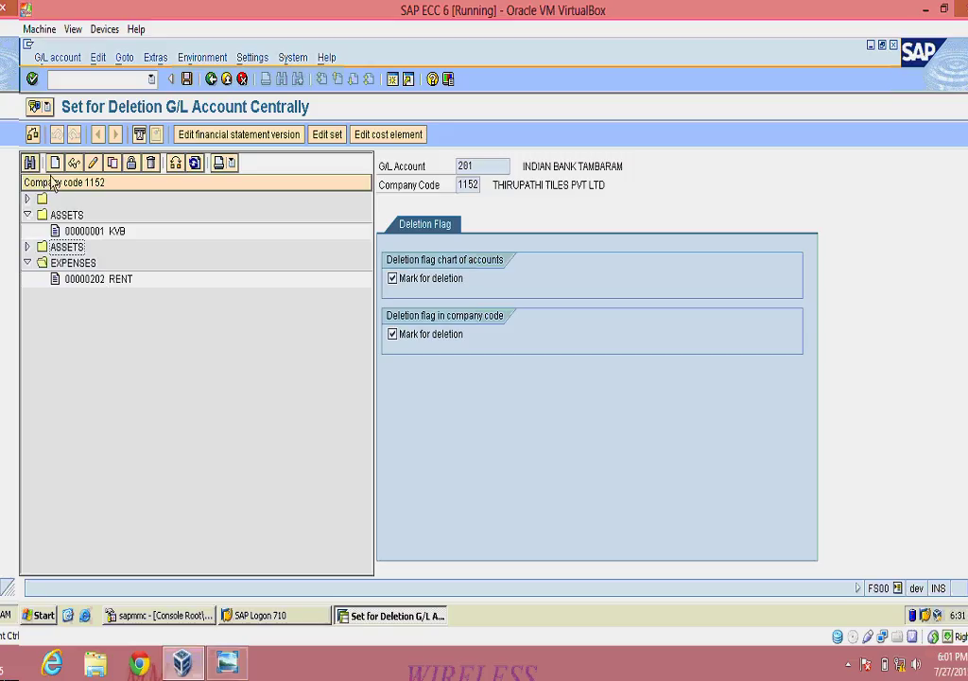
Start creating G/L account 203 in company code 1152 and assign it to the EXPENSES account group
key("F3")
left_click(257, 341)
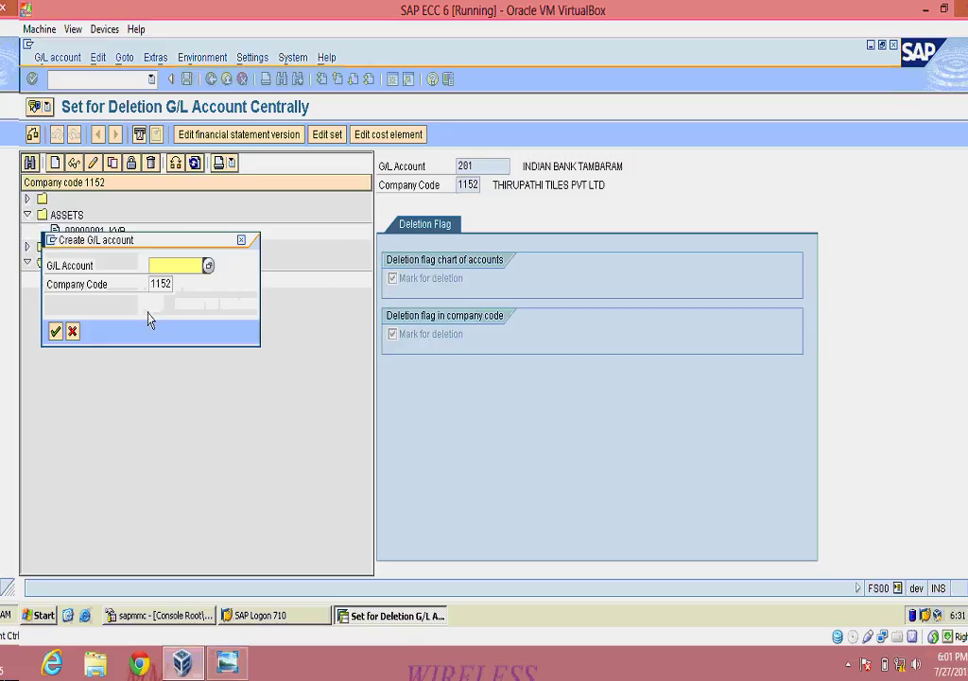
type("203")
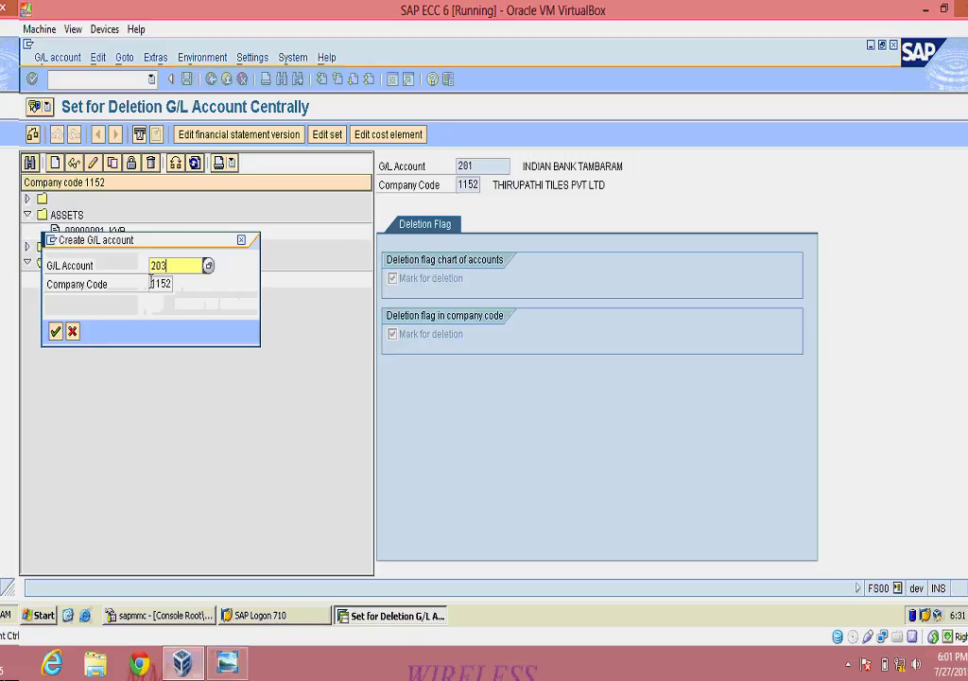
key("Return")
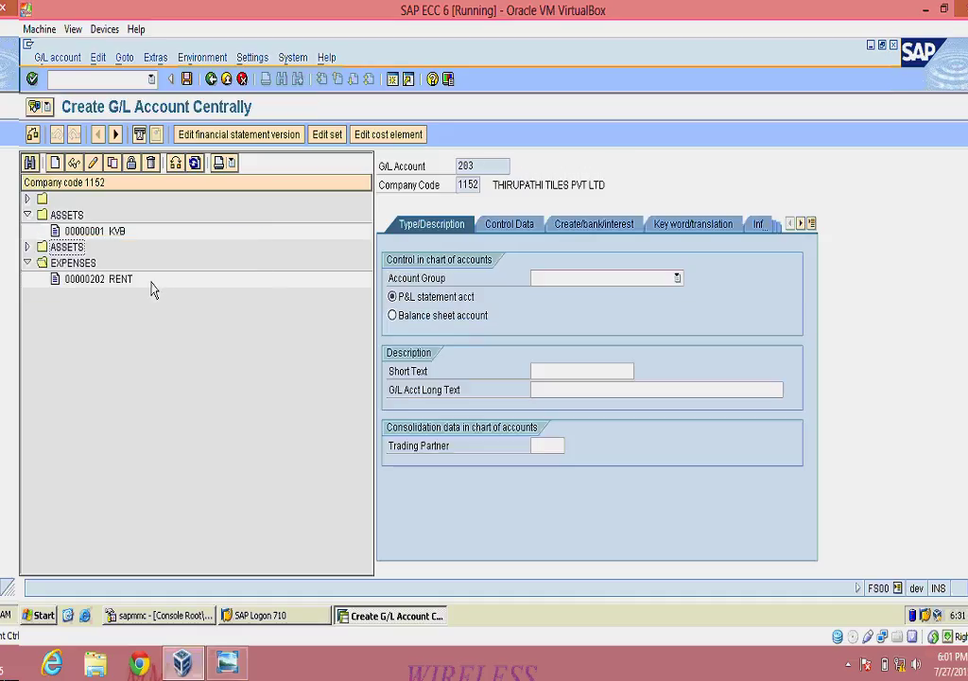
left_click(598, 279)
left_click(577, 309)
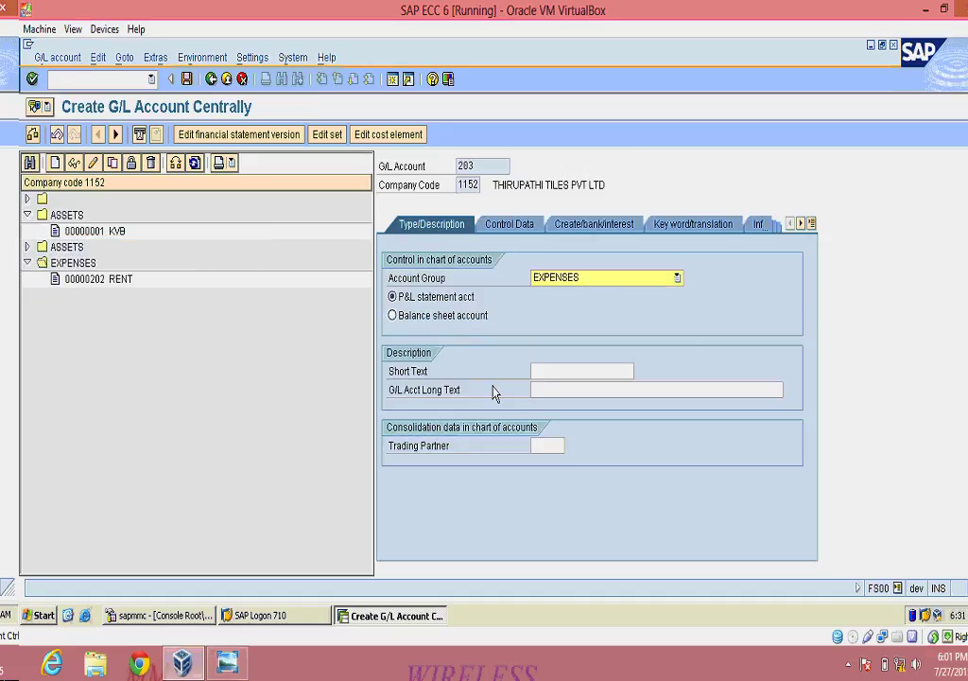
Describe G/L account 203 with the short text SALARY EXP and the long text SALARY EXPENSES
left_click(570, 370)
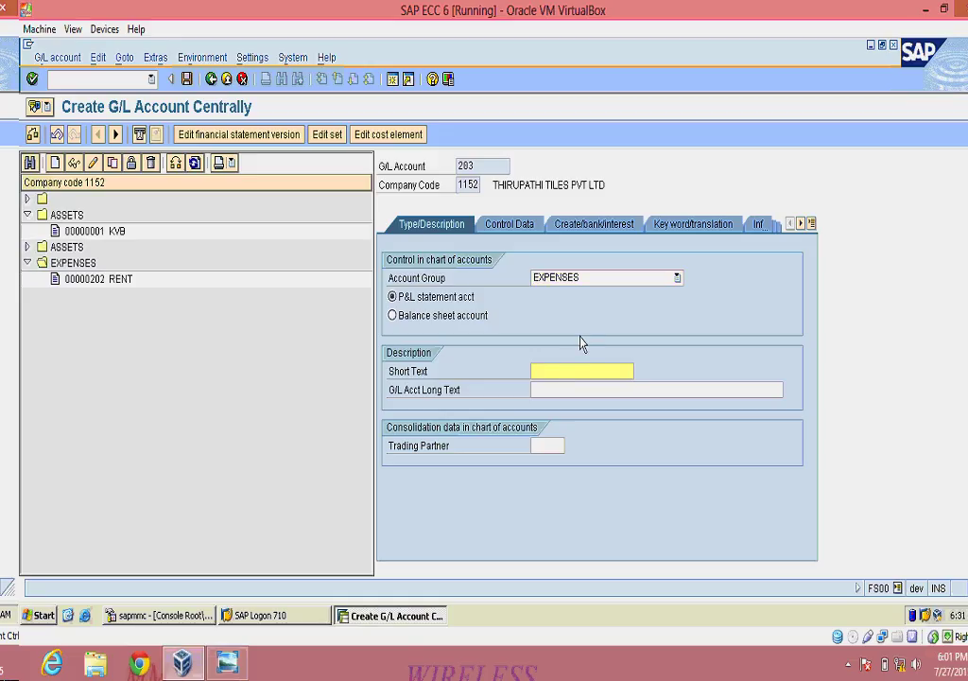
type("SALA")
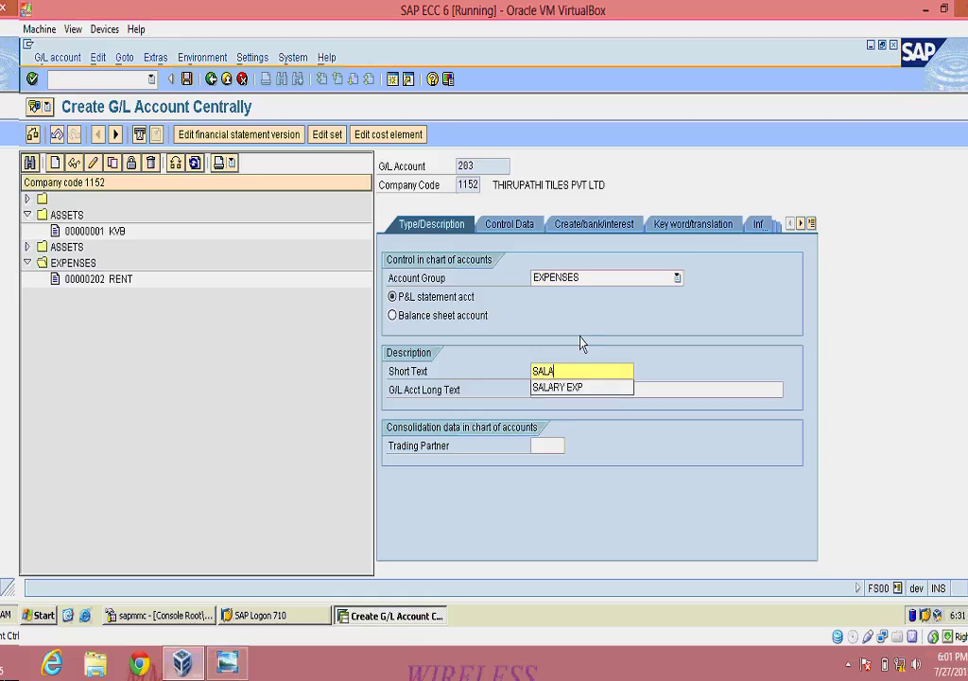
key("Down")
key("Return")
key("Tab")
type("SA")
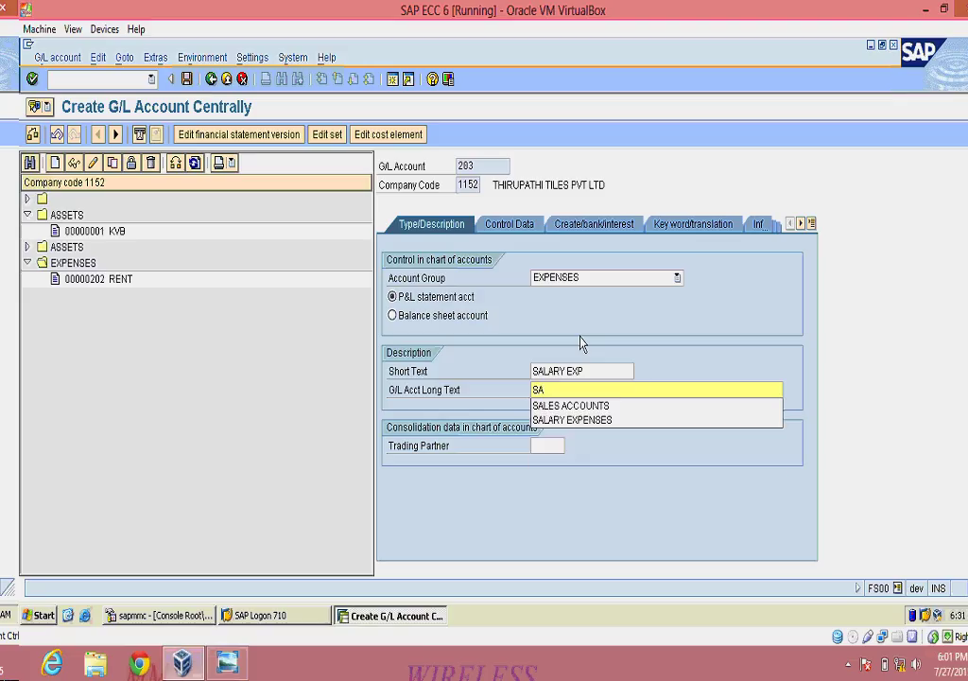
type("L")
key("Down")
key("Down")
key("Return")
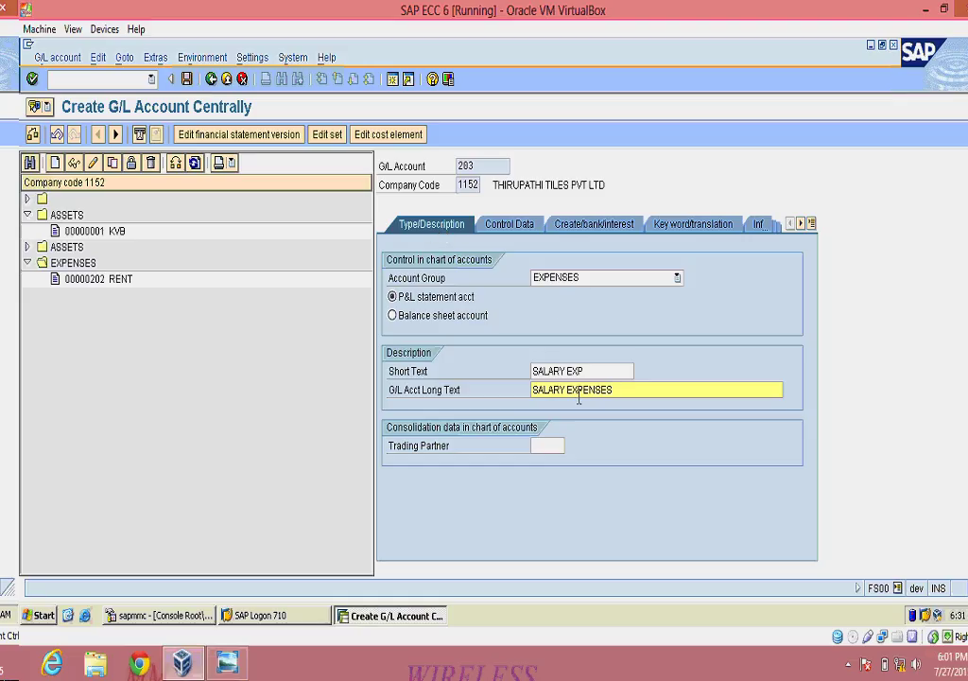
In the account's control data, enable only balances in local currency and line item display, and set sort key 001
left_click(520, 231)
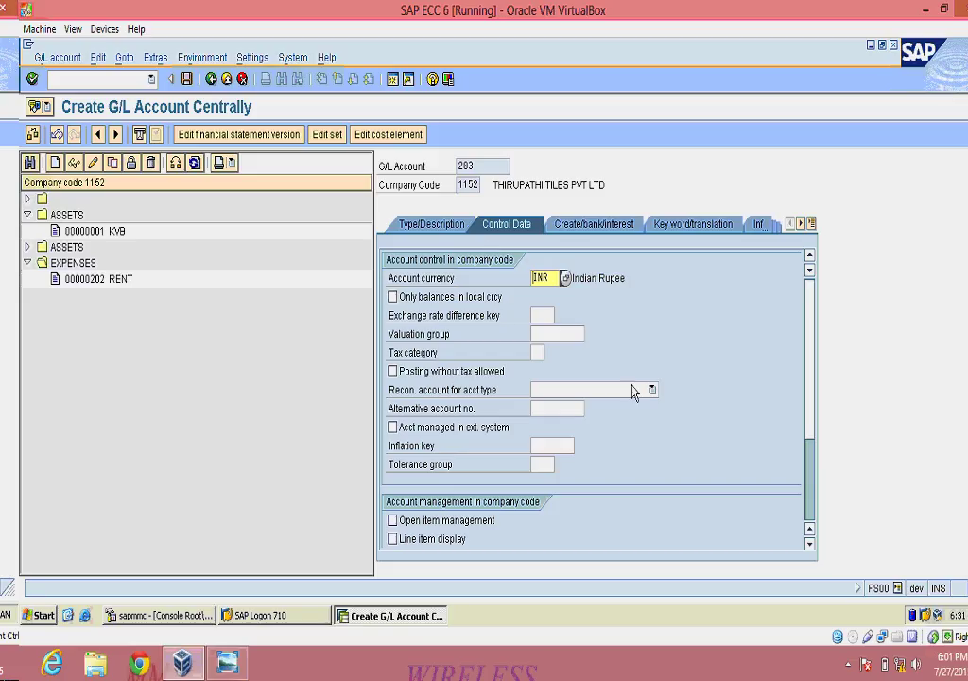
left_click(424, 299)
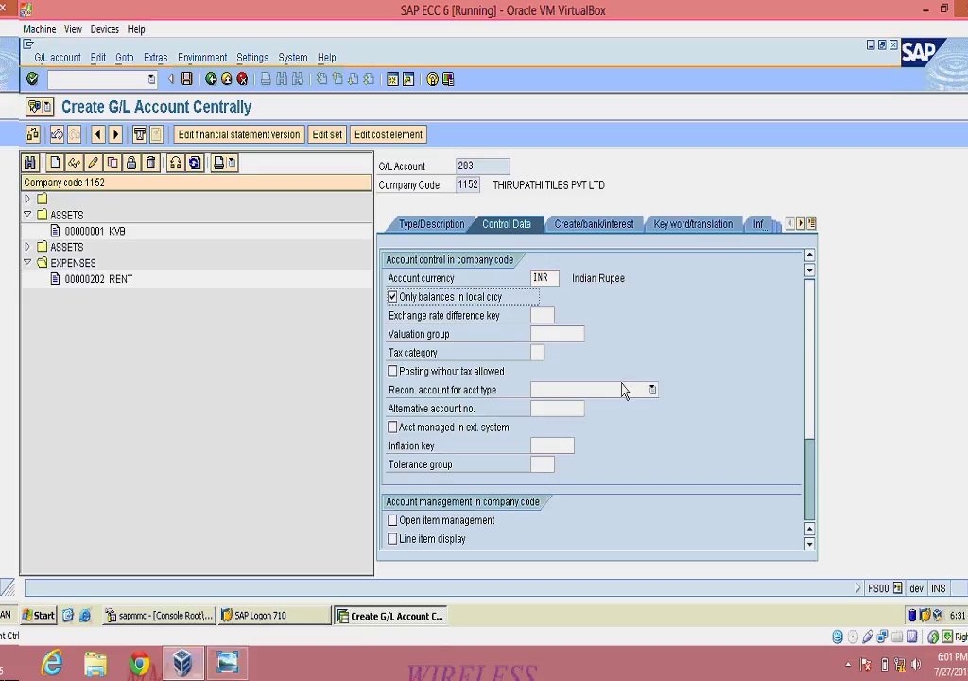
scroll(612, 344, "down", 2)
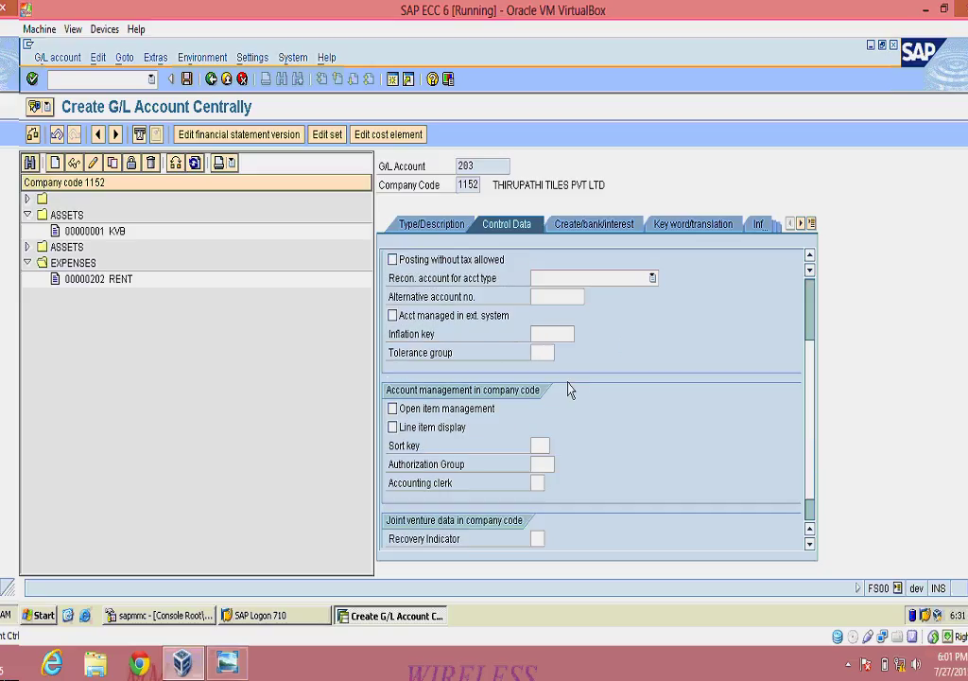
left_click(403, 430)
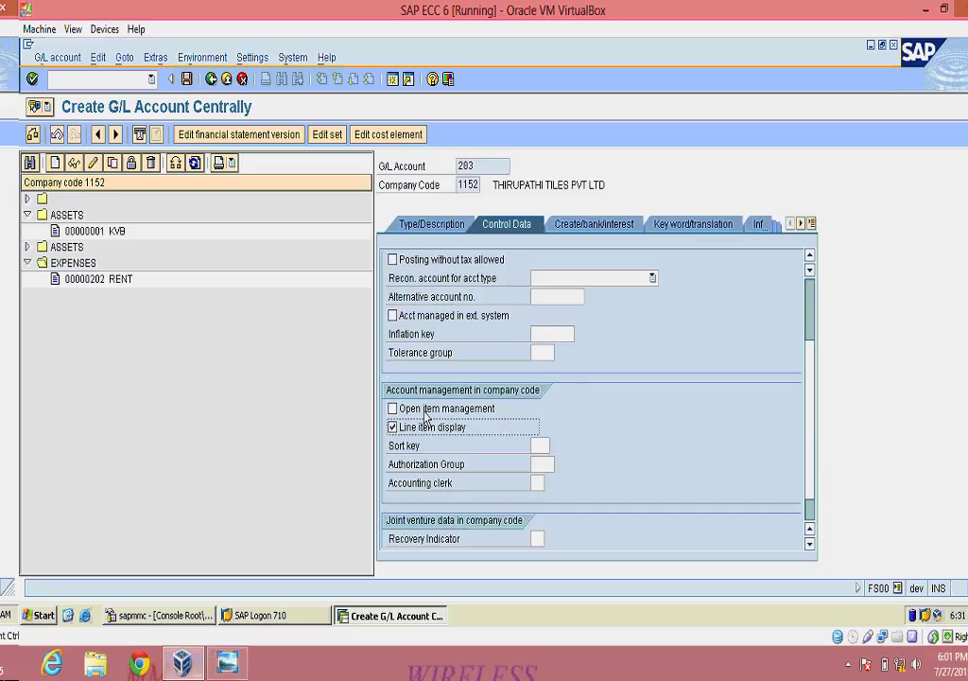
left_click(542, 445)
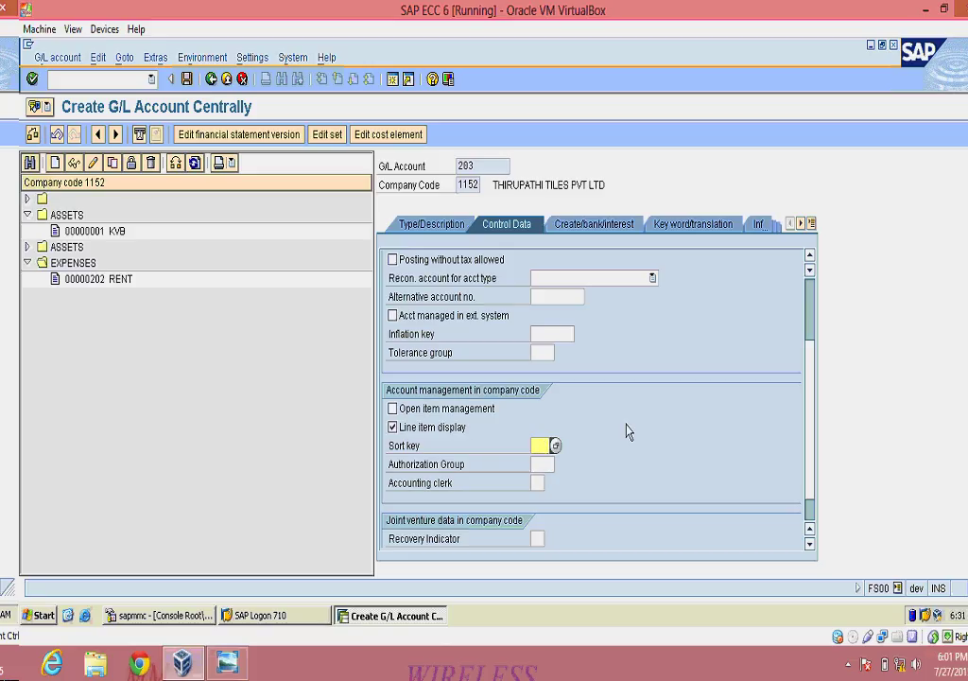
type("001")
Assign field status group G001, General (with text, allocation), save G/L account 203 and leave account maintenance
left_click(594, 227)
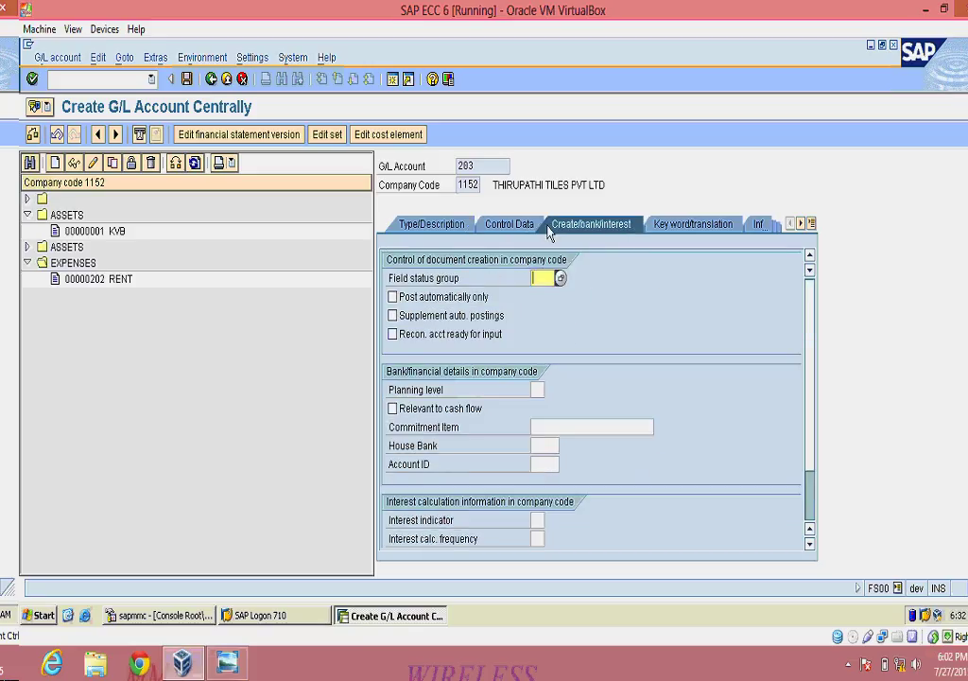
left_click(561, 282)
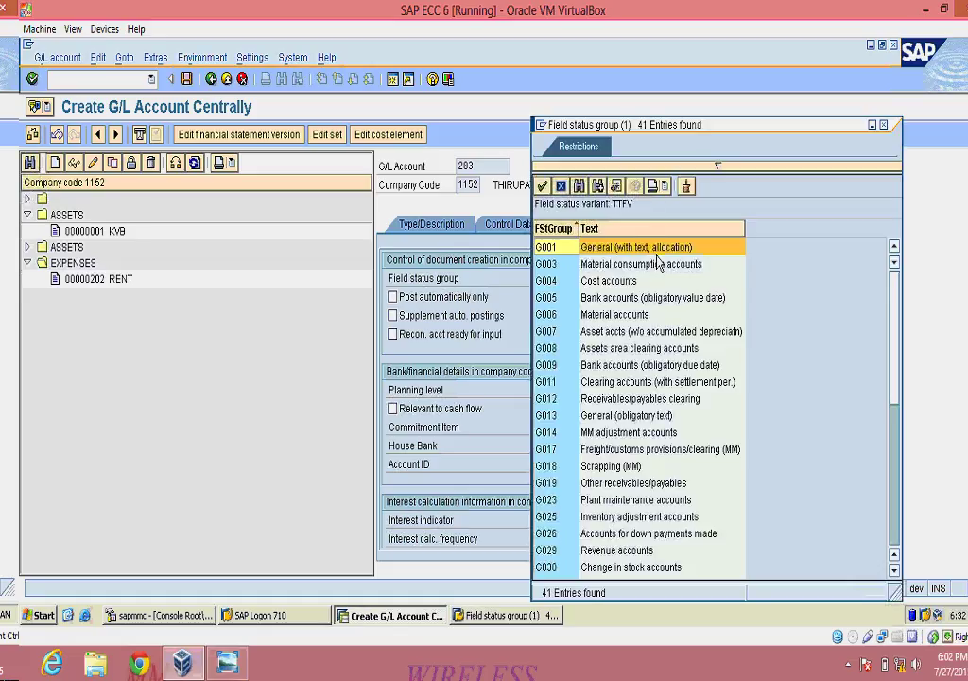
double_click(606, 249)
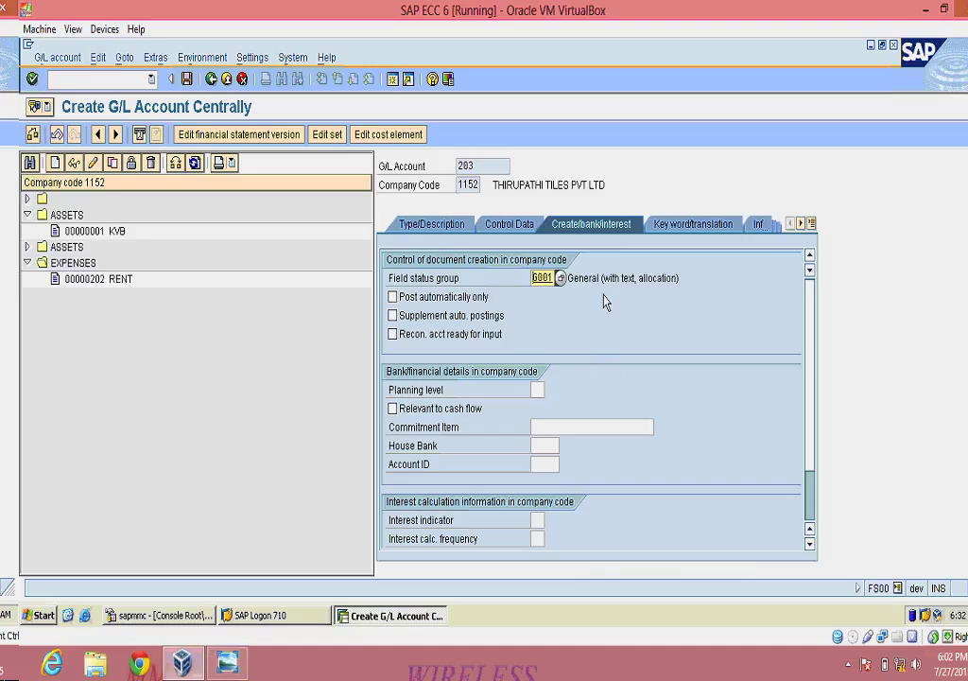
scroll(603, 355, "down", 2)
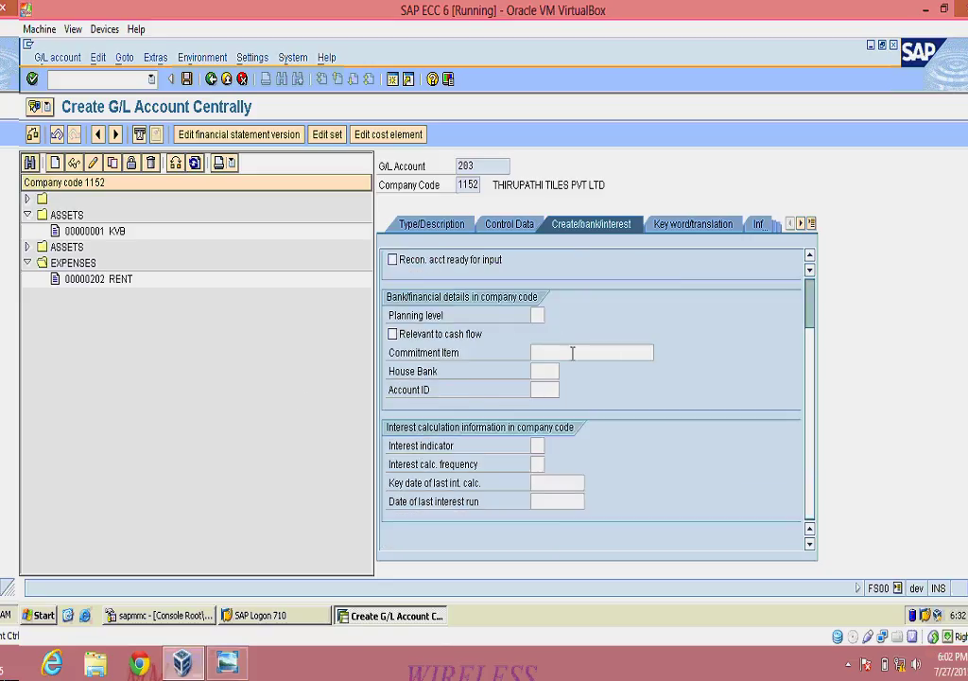
scroll(573, 350, "up", 2)
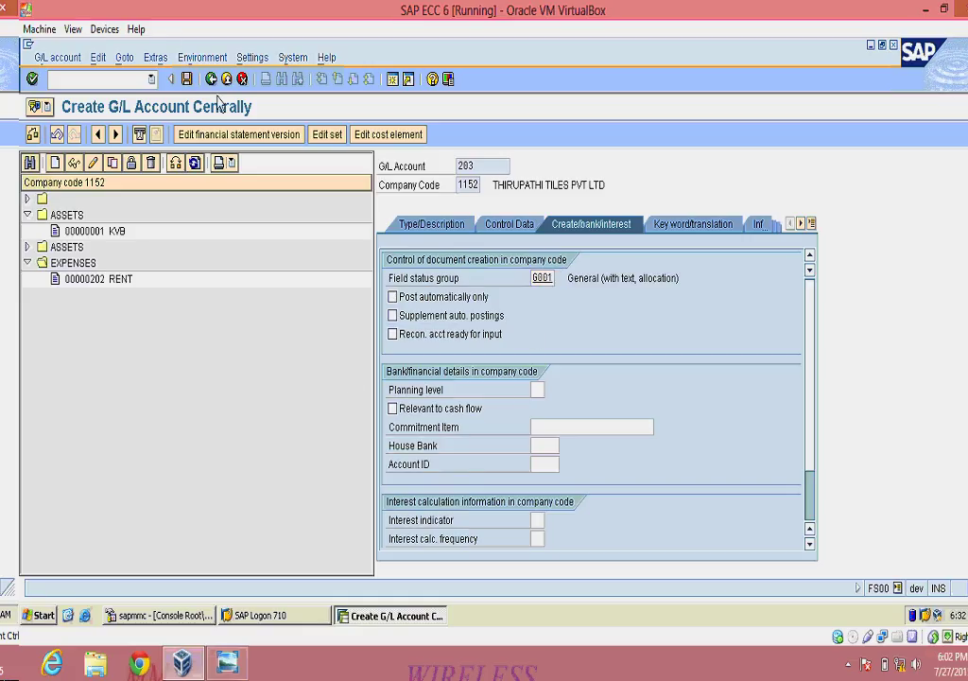
left_click(485, 298)
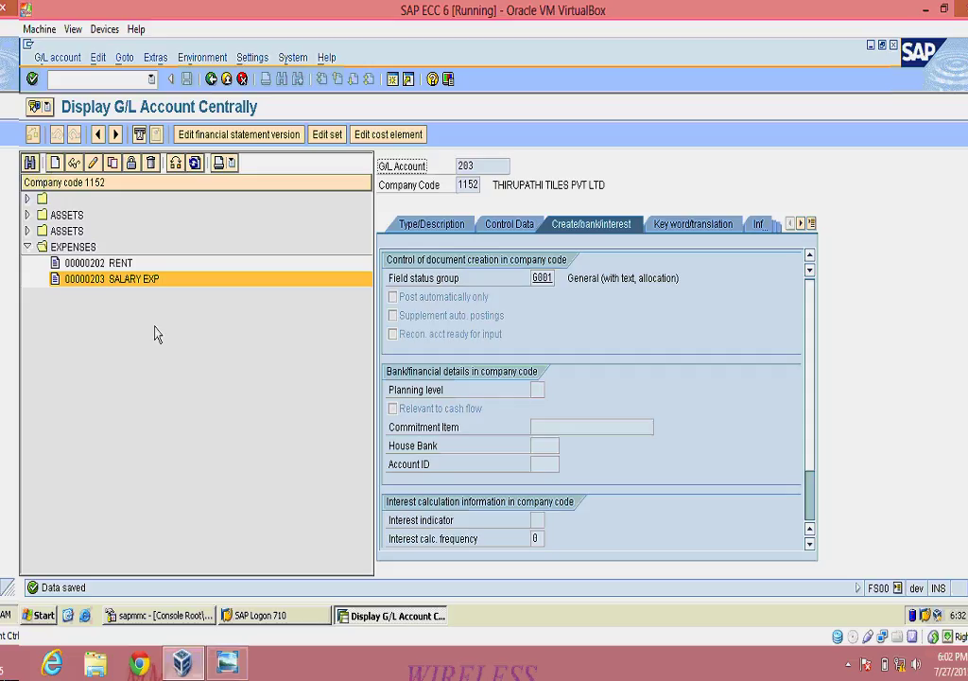
key("ctrl+F1")
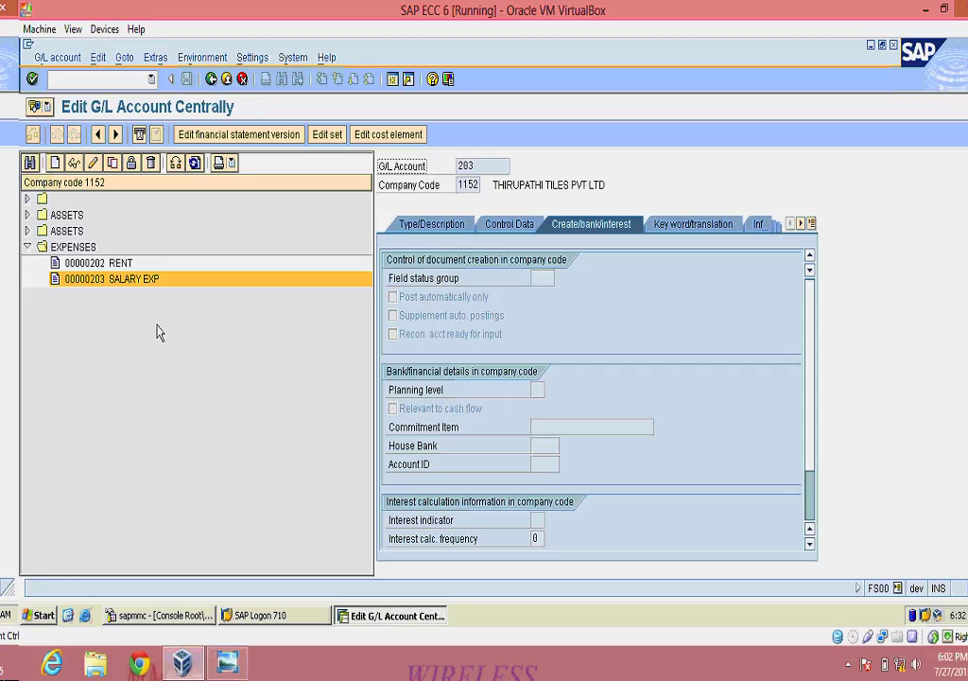
key("F3")
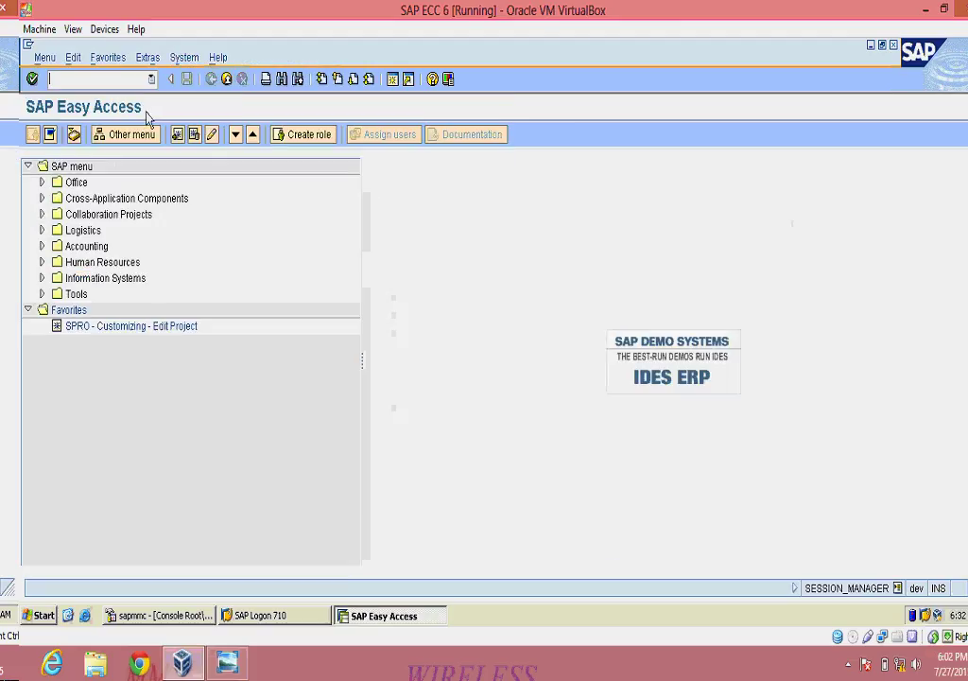
Open General Posting (F-02) from the General Ledger postings under Financial Accounting
left_click(41, 247)
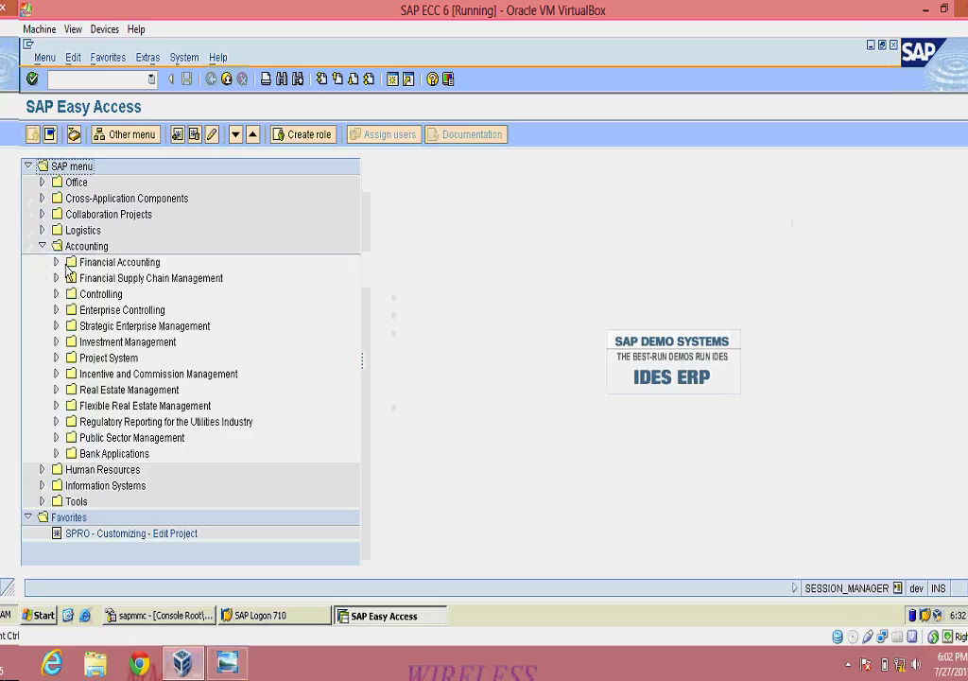
left_click(55, 262)
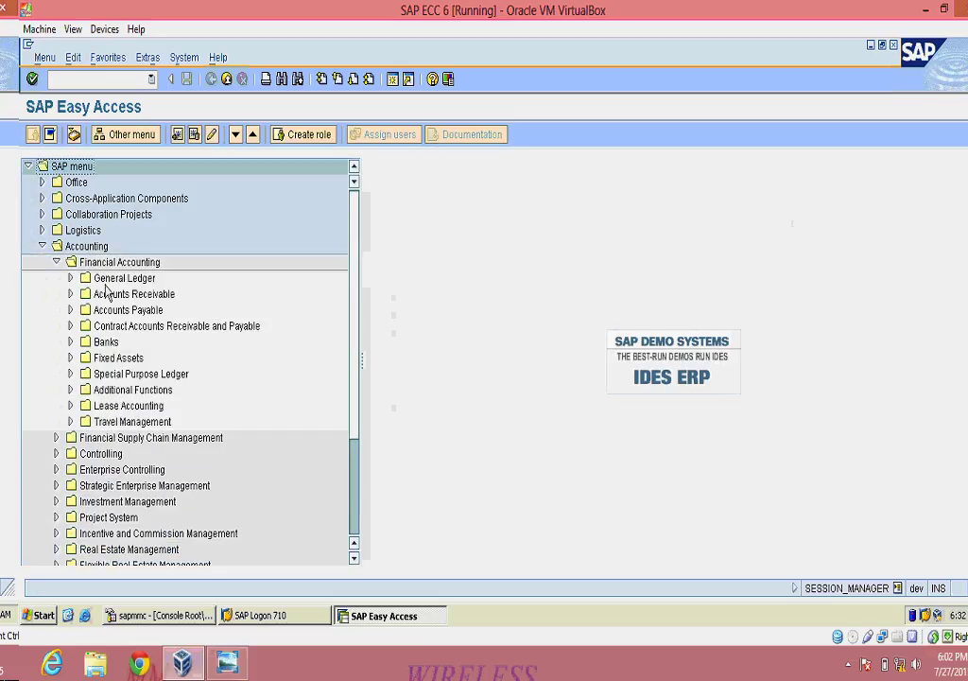
left_click(71, 278)
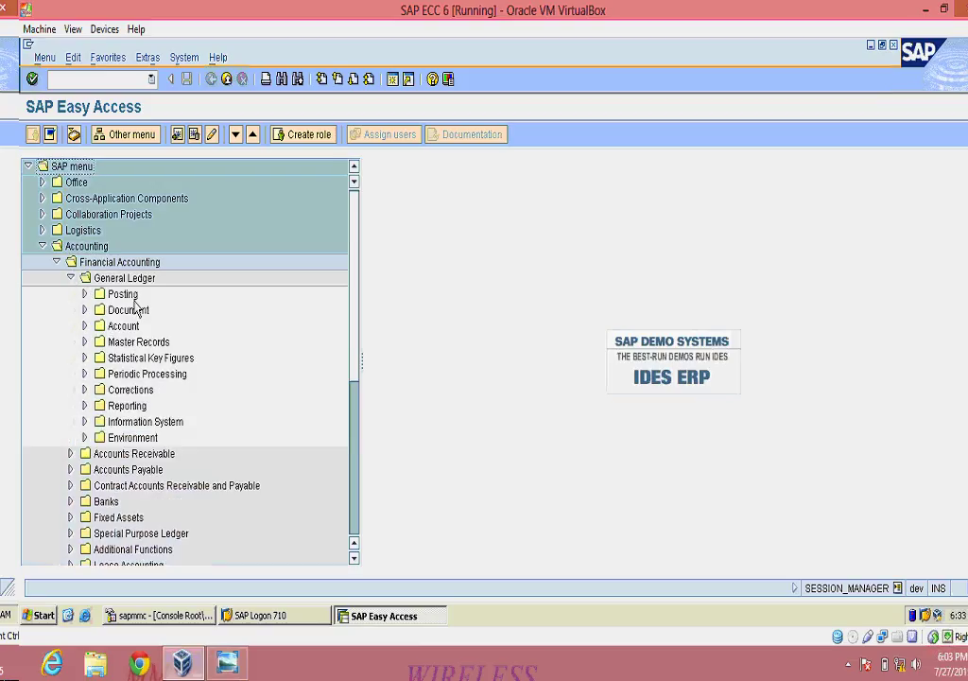
left_click(84, 294)
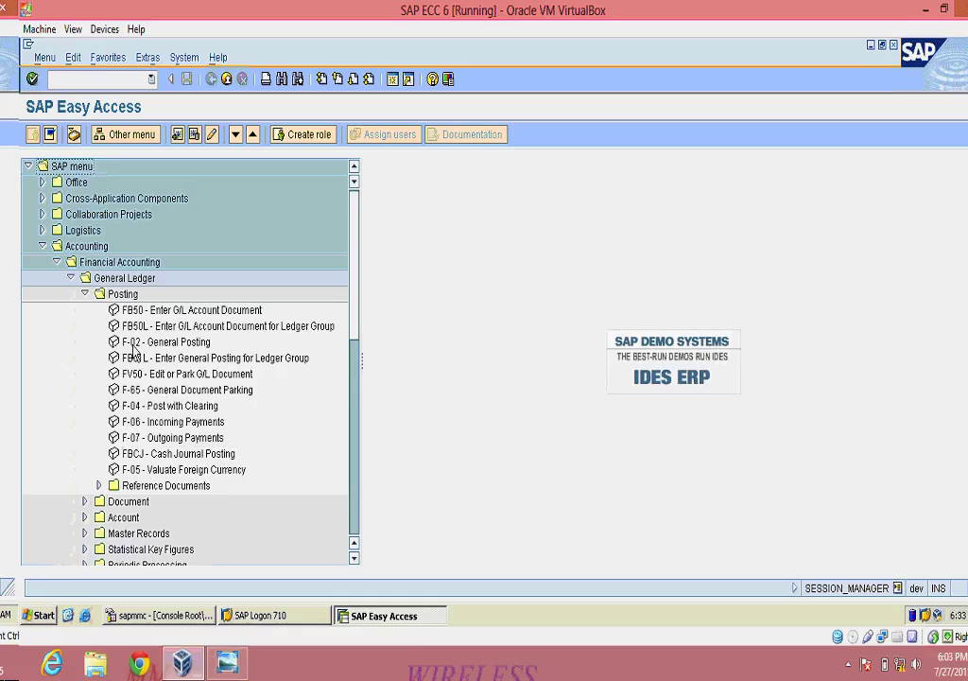
double_click(168, 344)
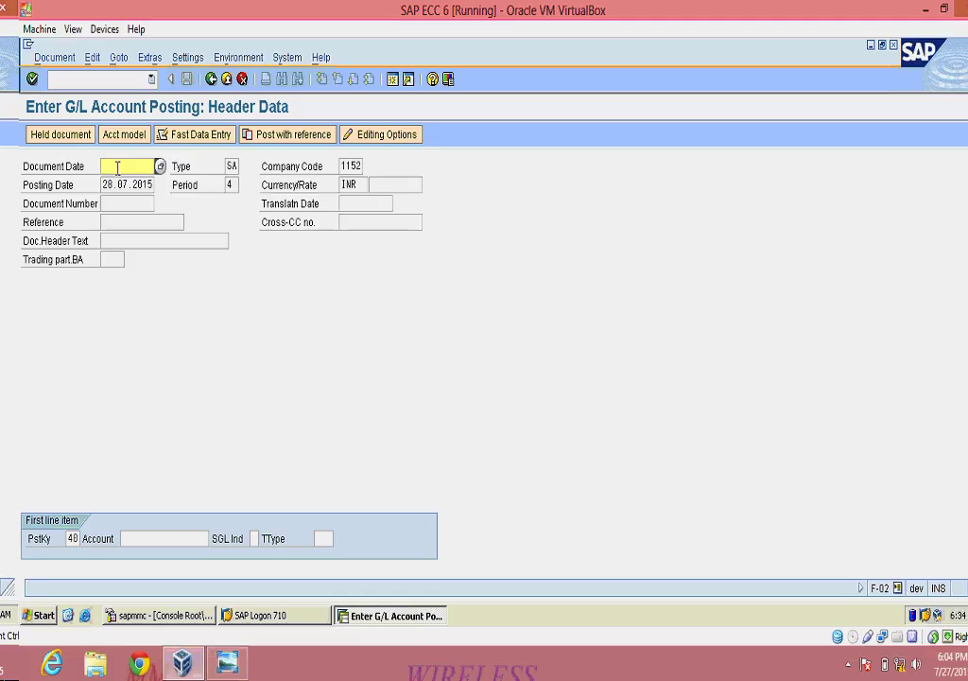
Set the document date of the G/L account posting to 25.6.2015
type("25")
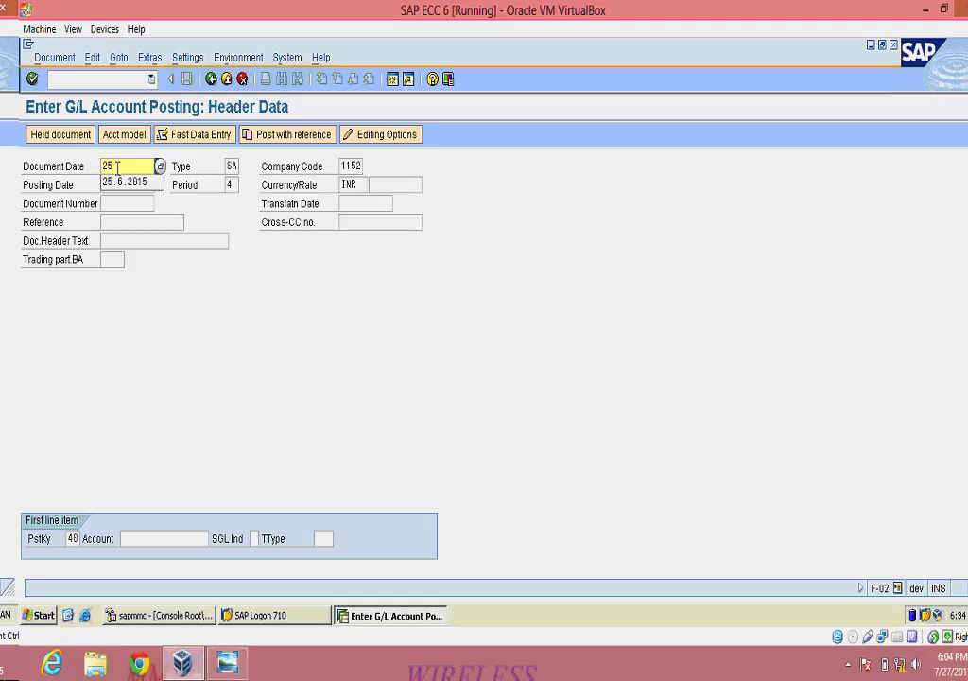
key("Down")
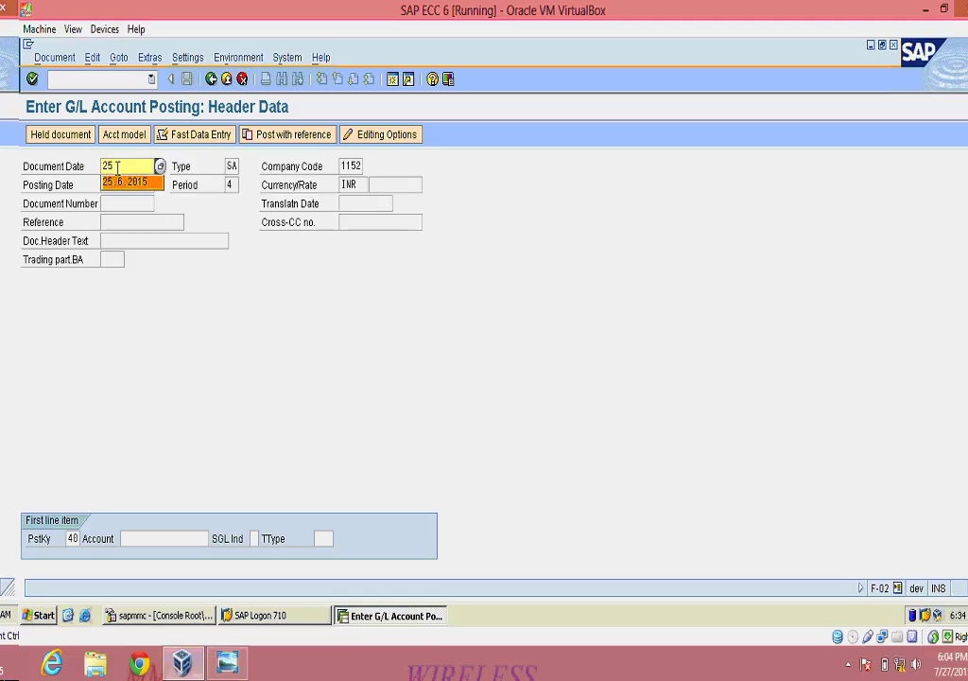
key("Return")
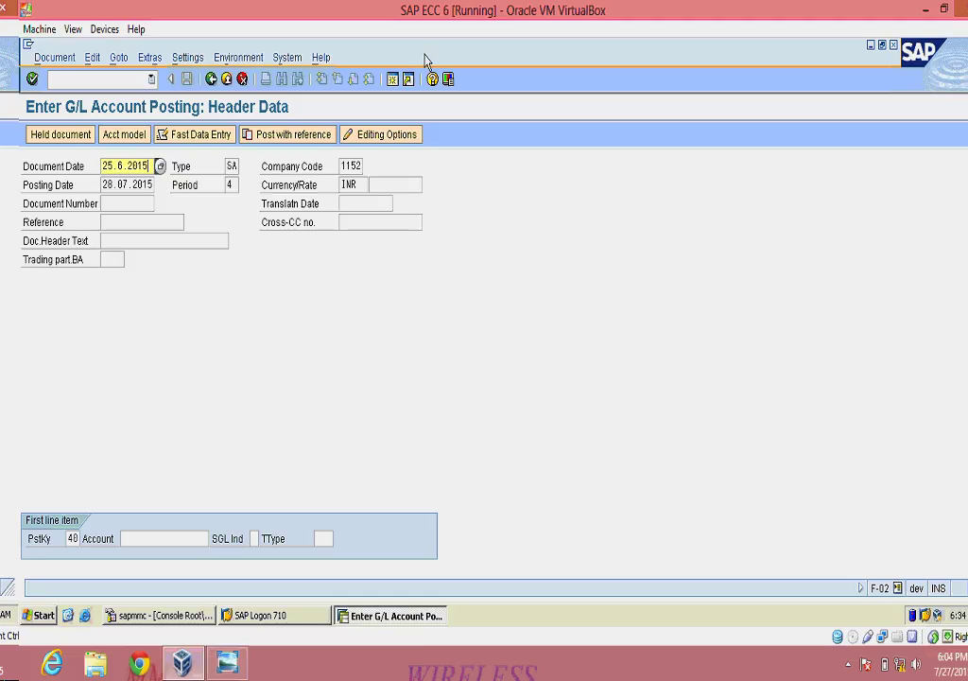
Look through the posting keys available for the first line item, down to the G/L debit and credit entries
left_click(123, 205)
left_click(77, 538)
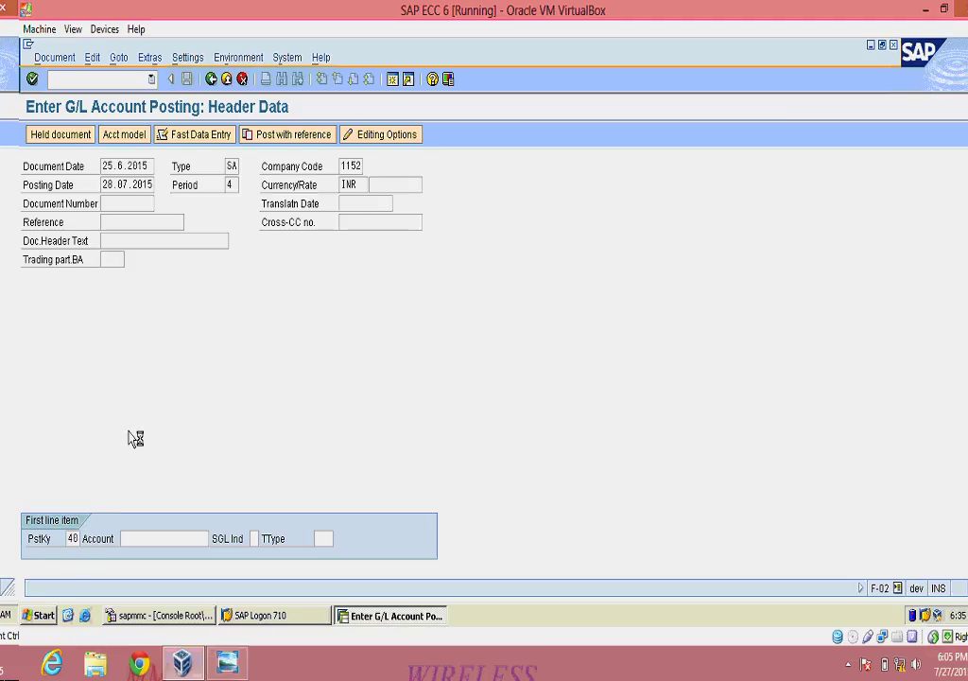
key("F4")
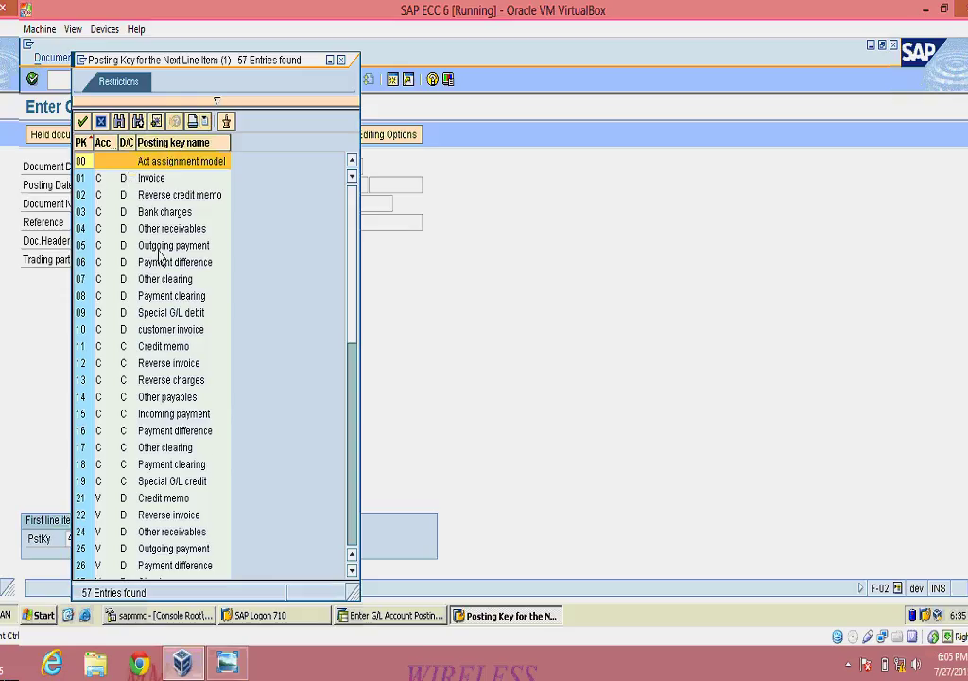
scroll(158, 255, "down", 5)
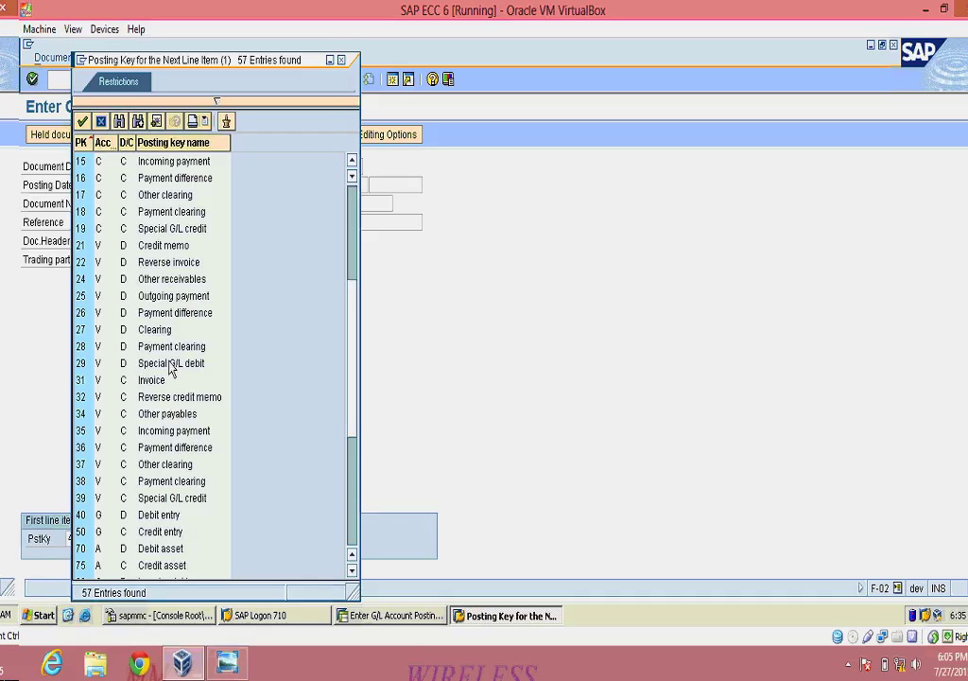
scroll(178, 367, "down", 1)
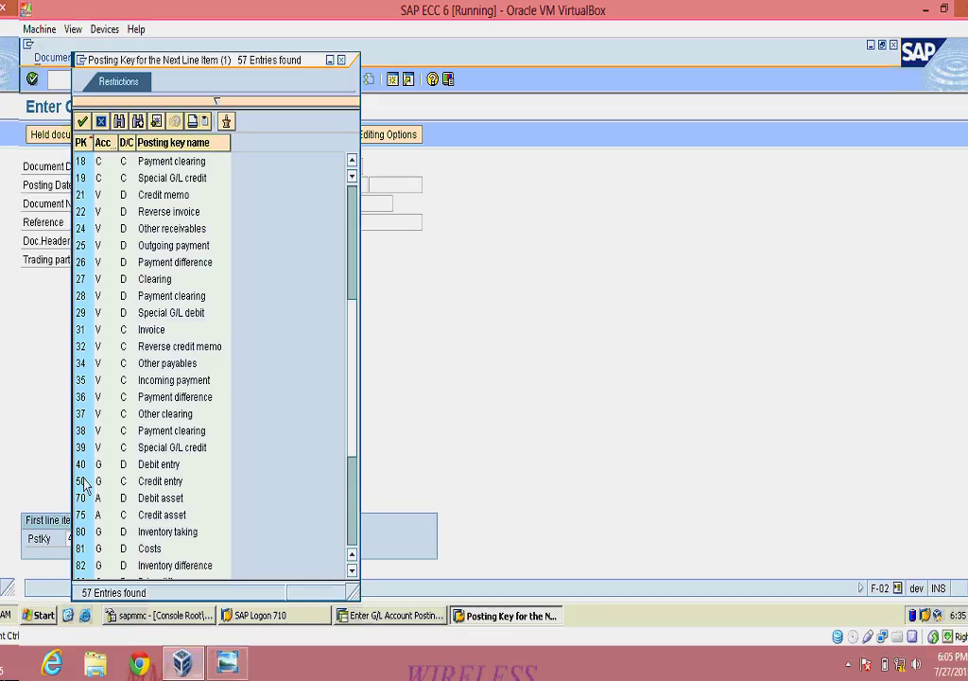
left_click(342, 59)
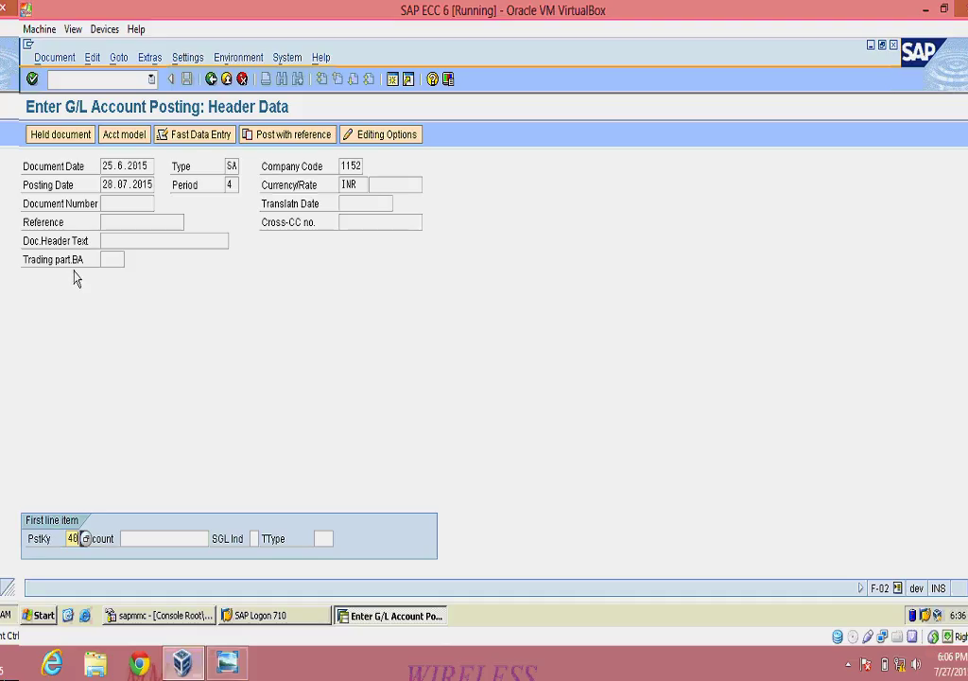
Choose G/L account 202, RENT, for the first line item with posting key 40 and open the item
left_click(203, 539)
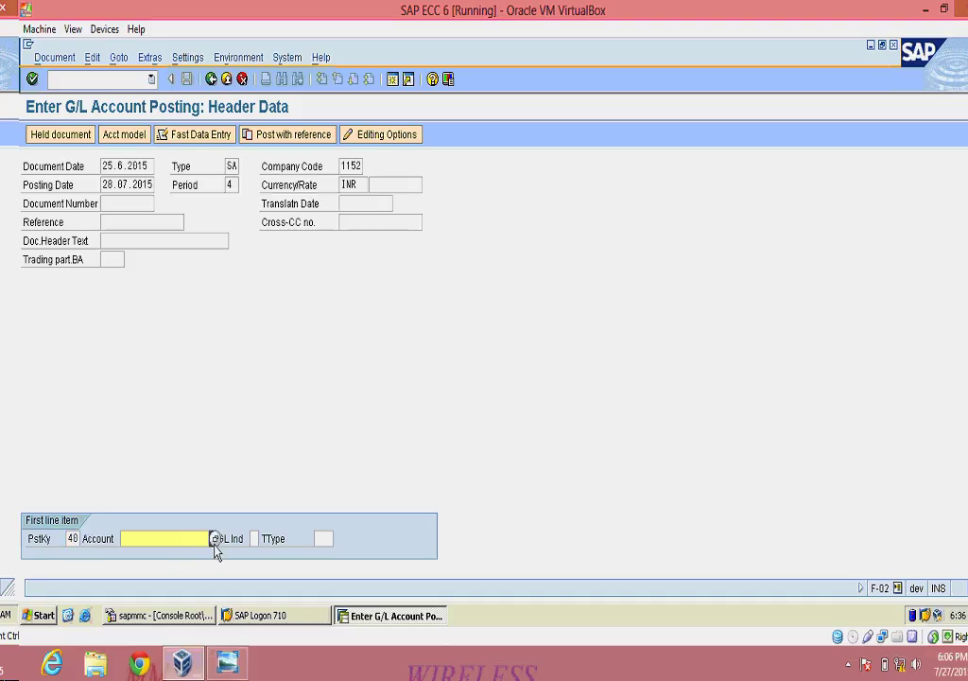
left_click(214, 539)
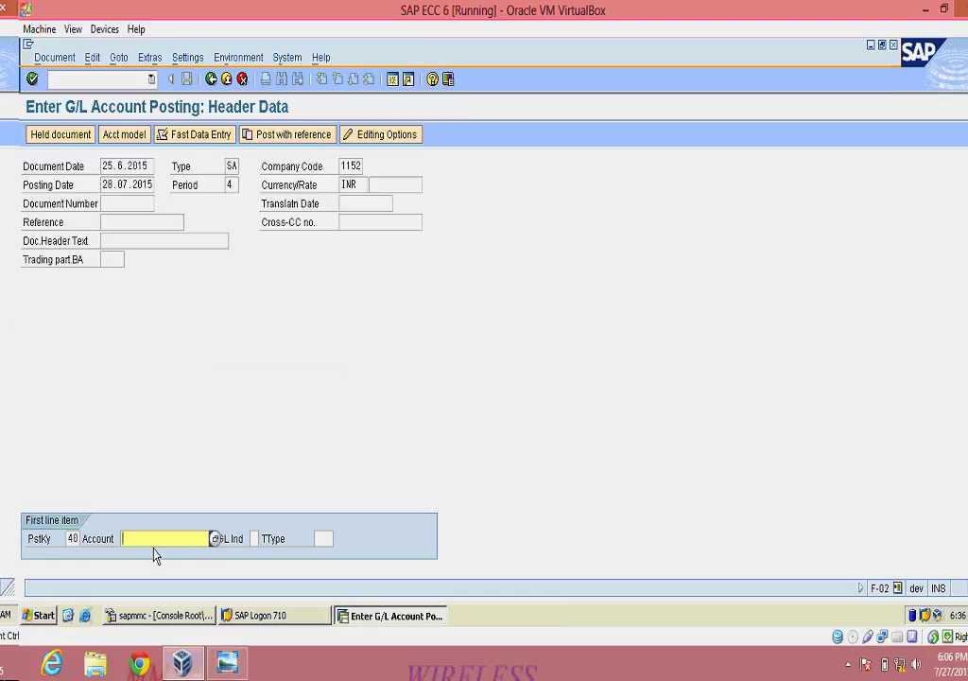
left_click(214, 539)
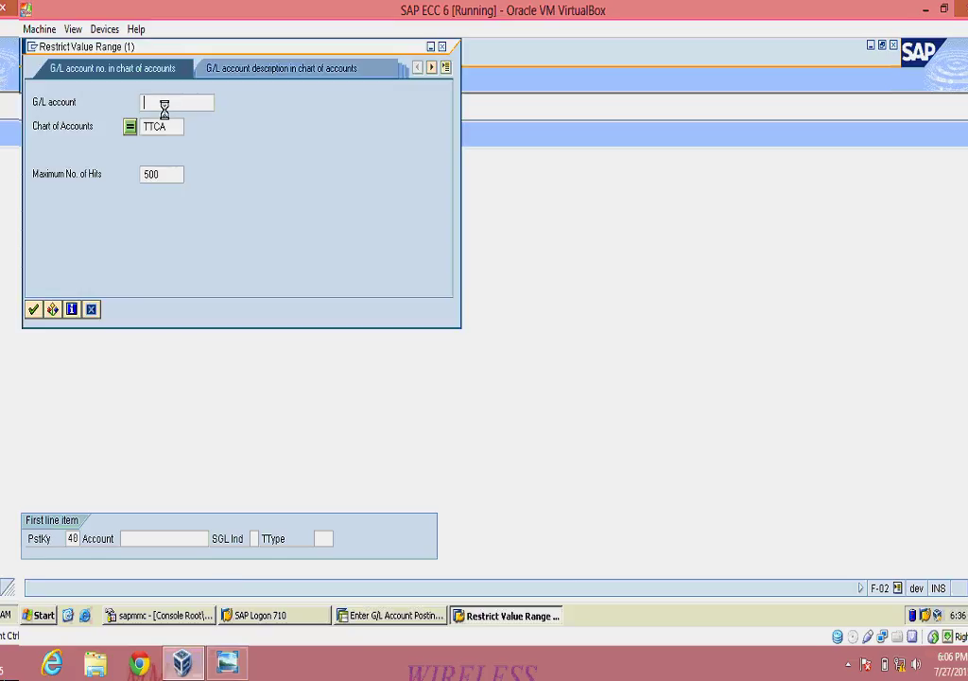
key("Return")
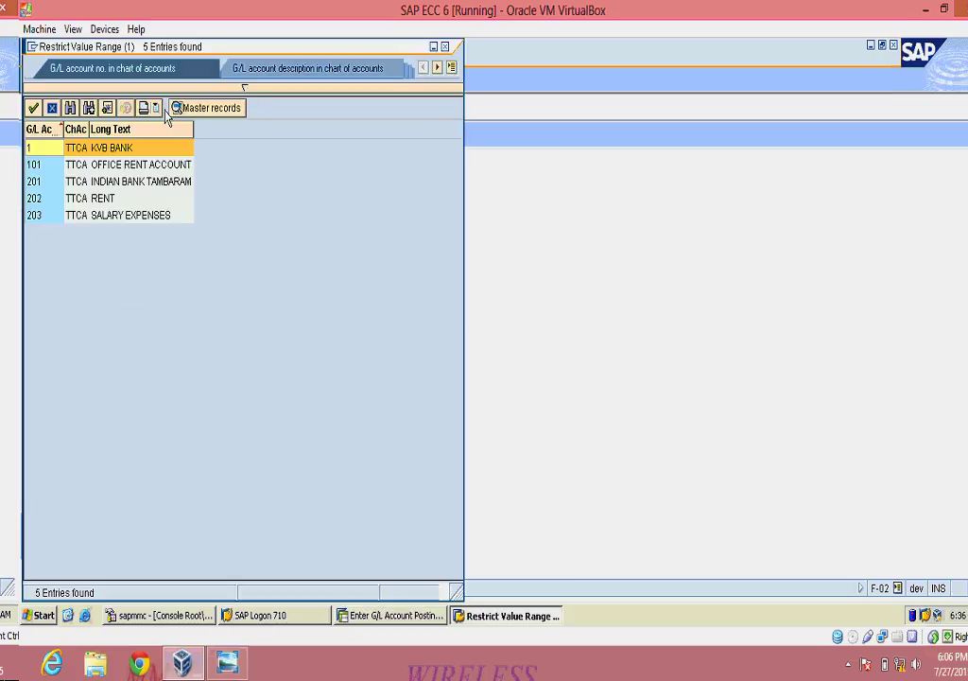
double_click(106, 199)
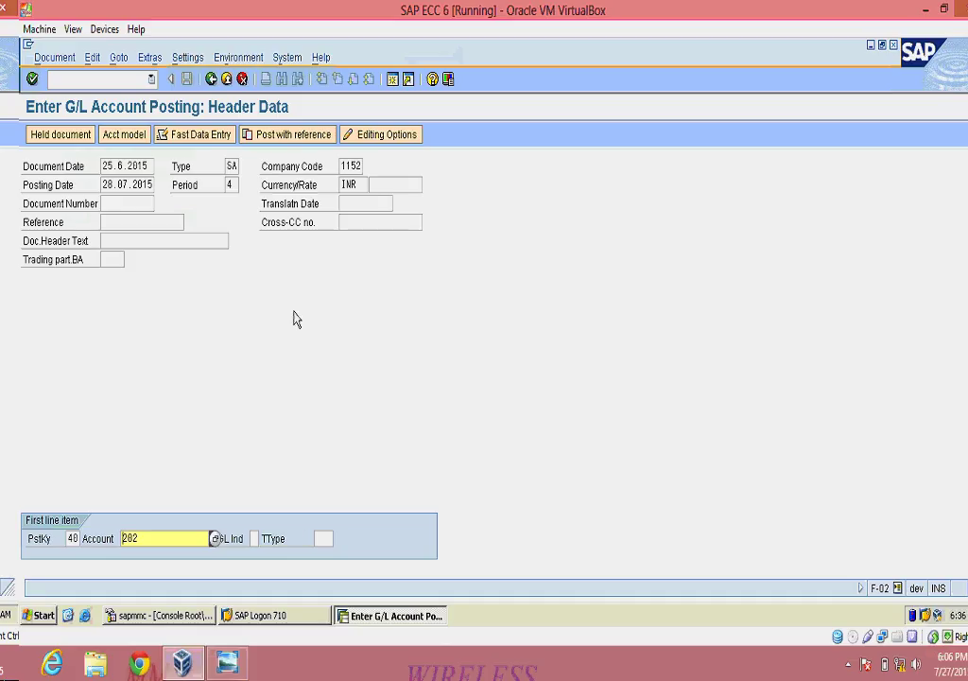
key("Return")
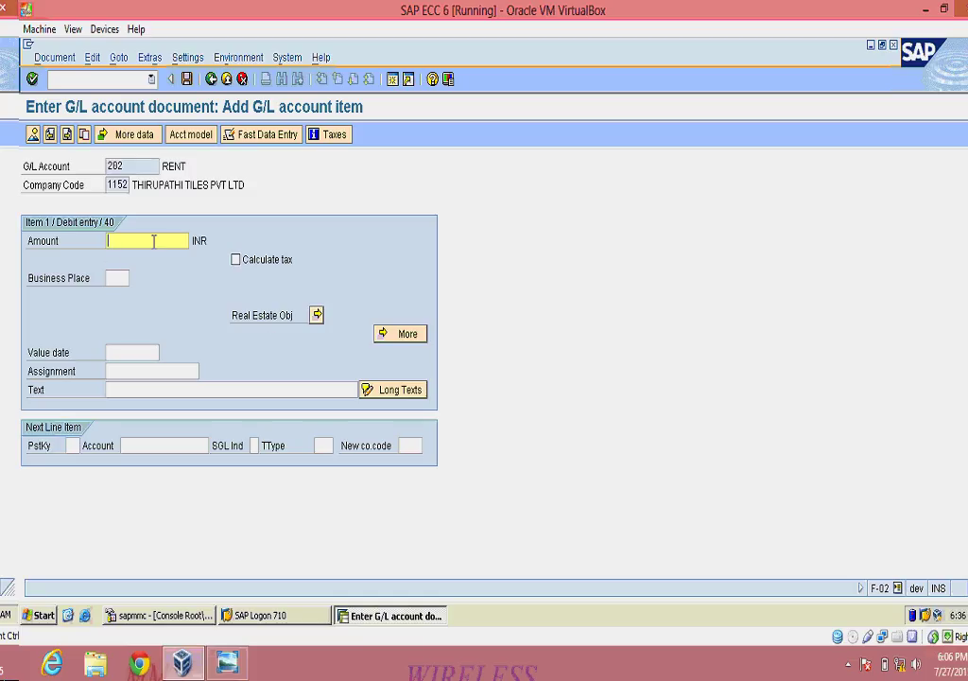
Enter amount 25000, value date 28.07.2015 and text RENT PAID VIA CHQ for the rent debit item
type("25000")
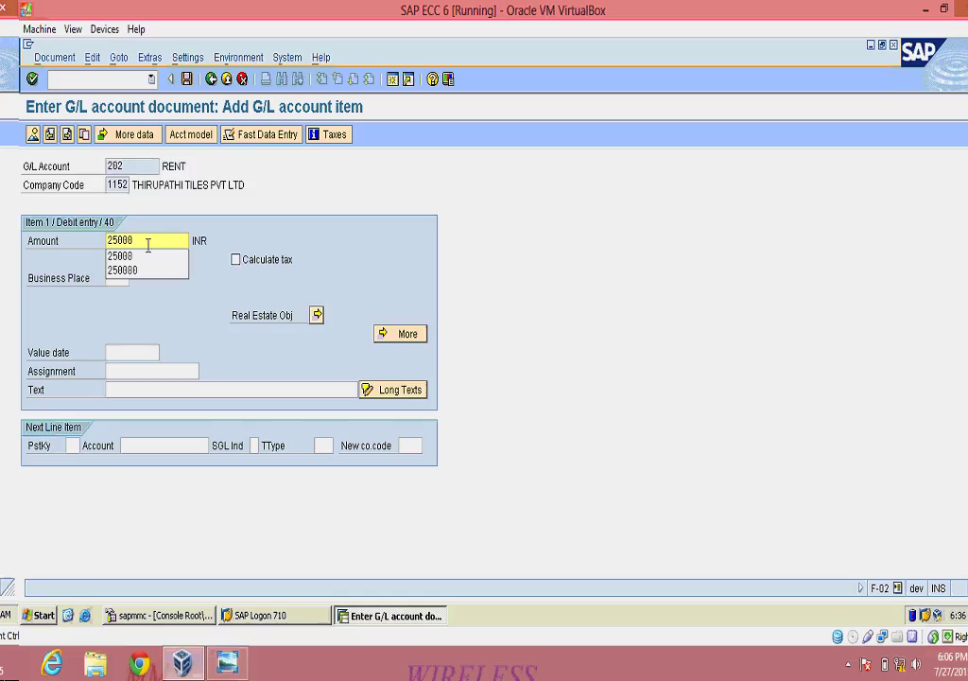
left_click(133, 352)
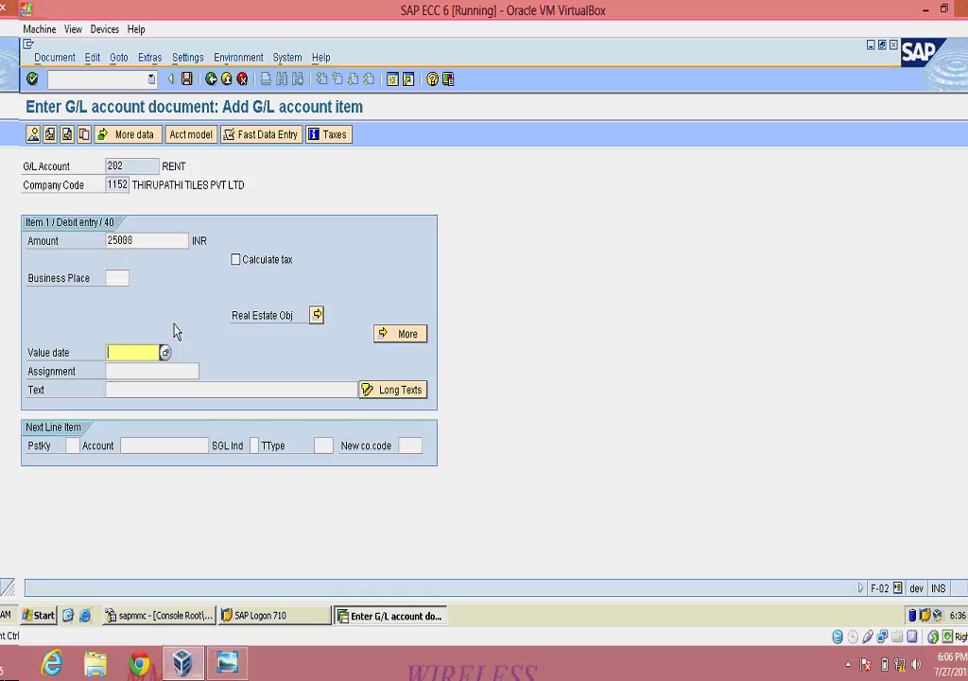
type("2")
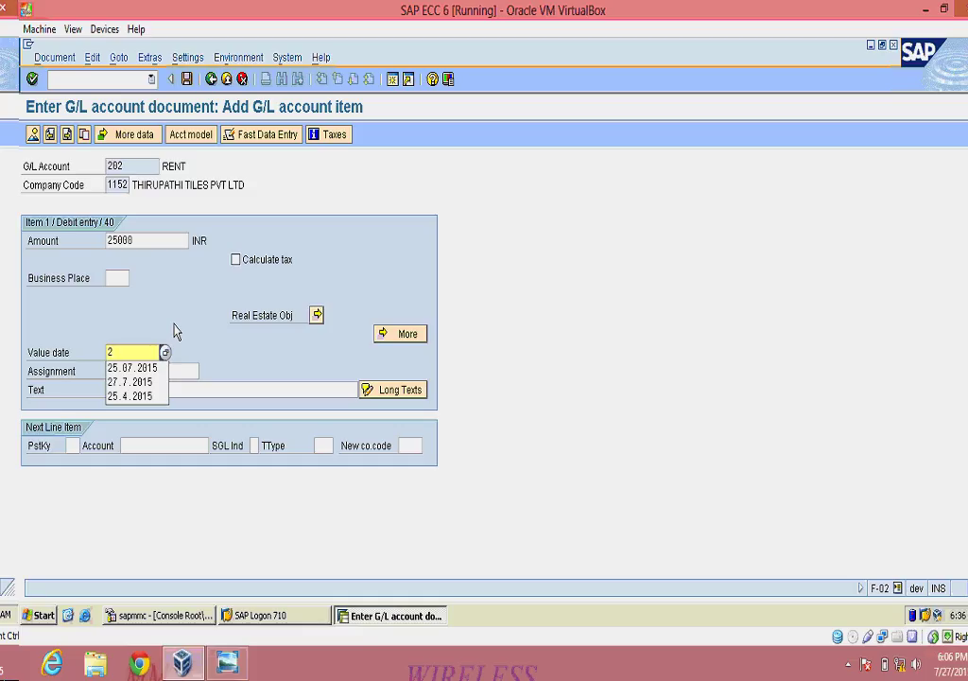
type("8")
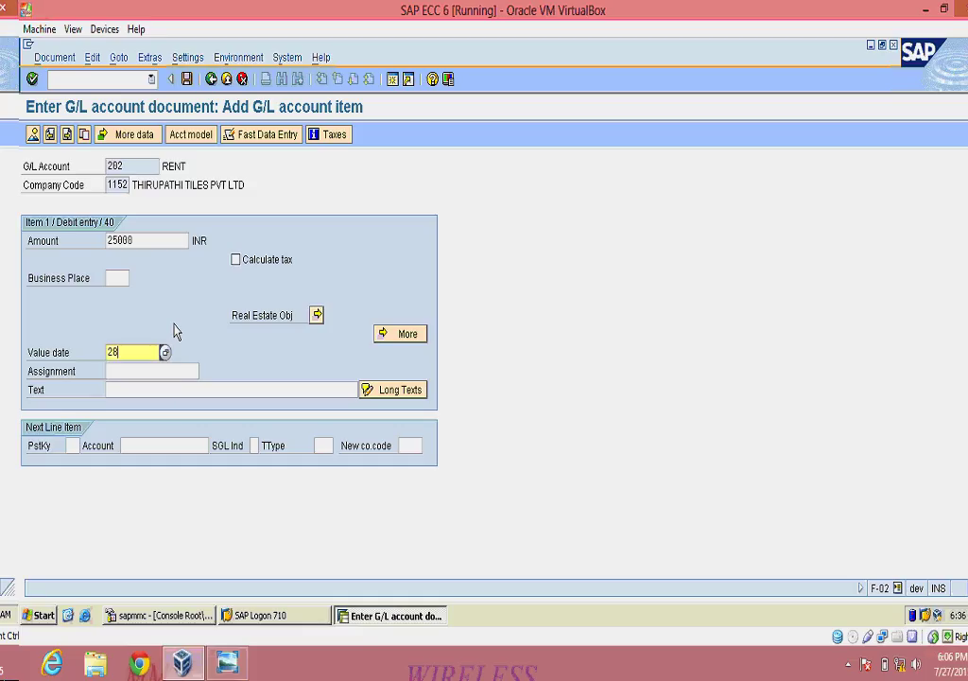
type(".07.2015")
left_click(169, 393)
type("RE")
left_click(166, 405)
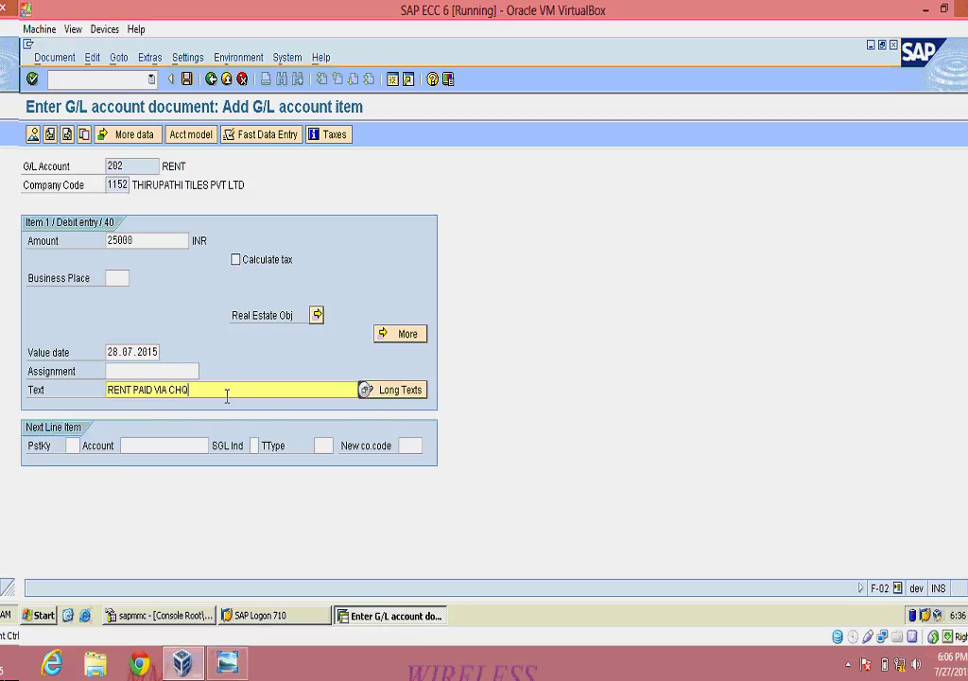
Add a credit line item with posting key 50 and G/L account 1, KVB BANK
left_click(74, 445)
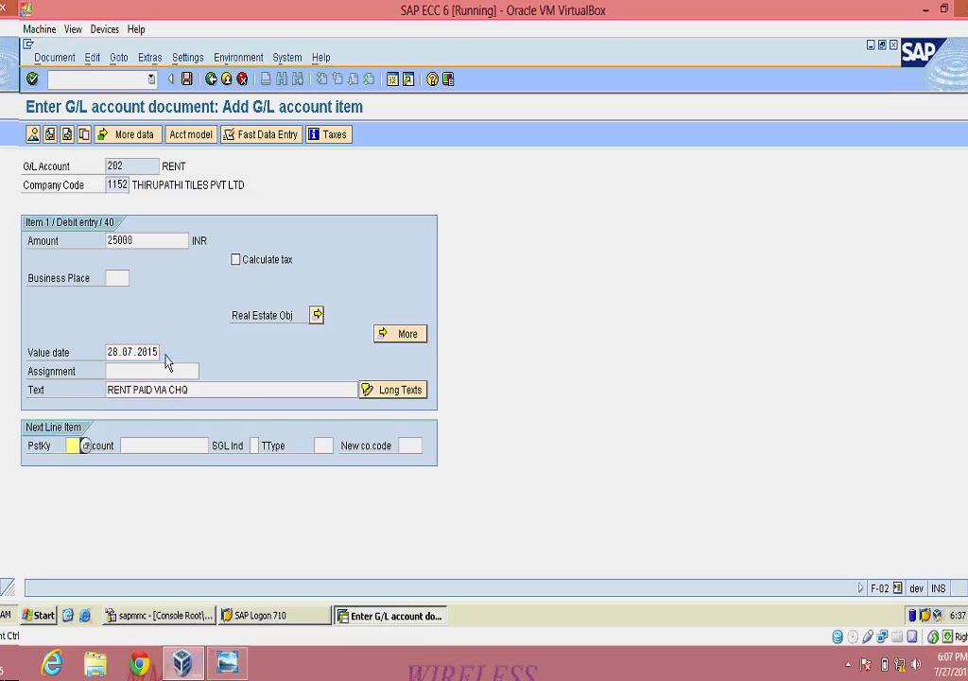
type("50")
key("Tab")
left_click(212, 446)
left_click(204, 102)
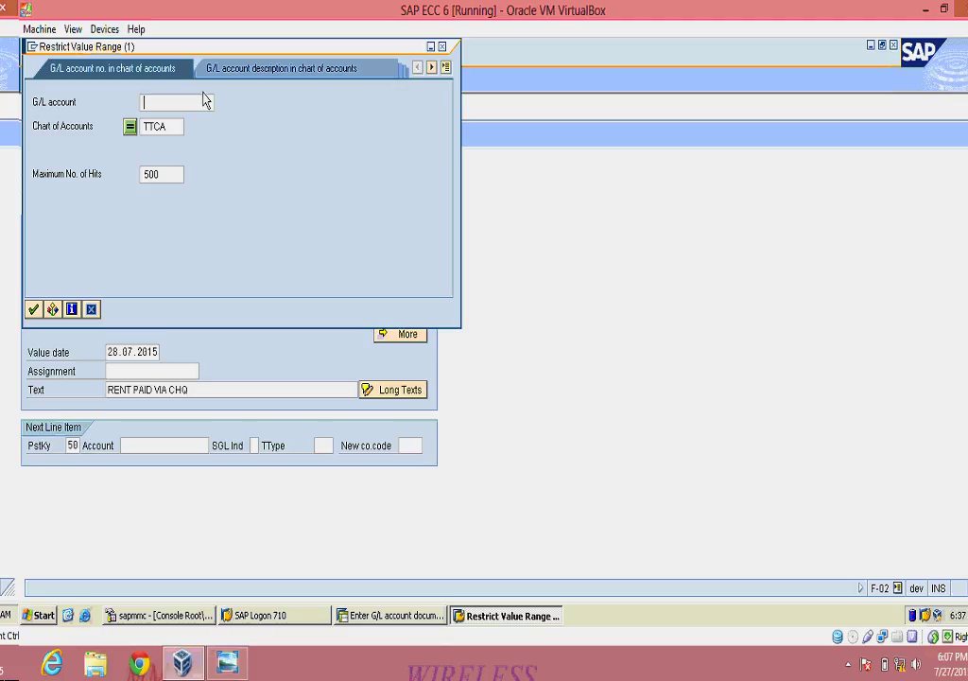
key("Return")
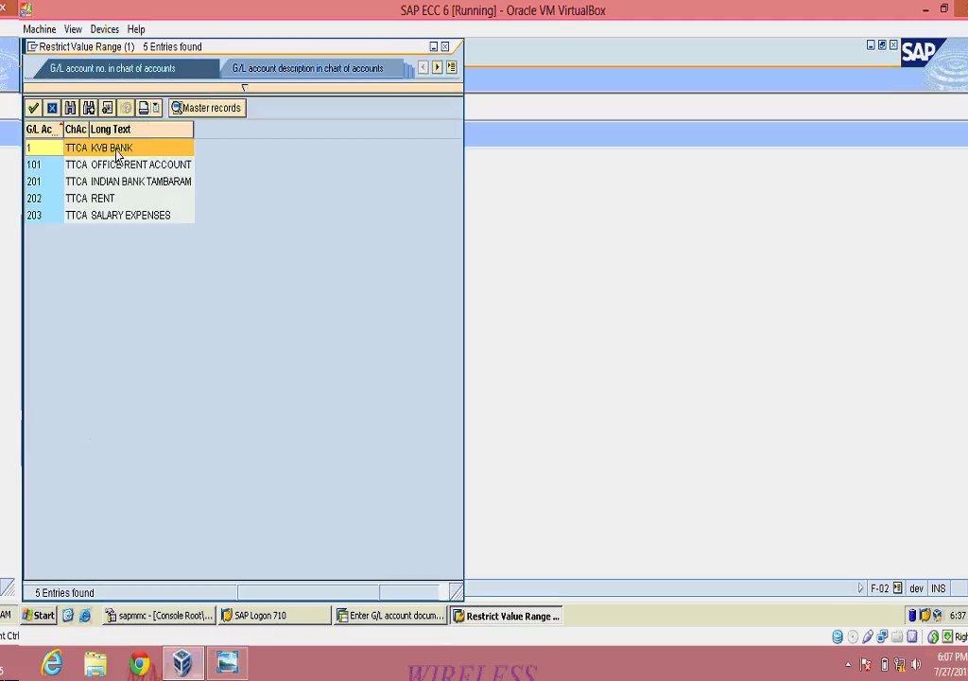
key("Return")
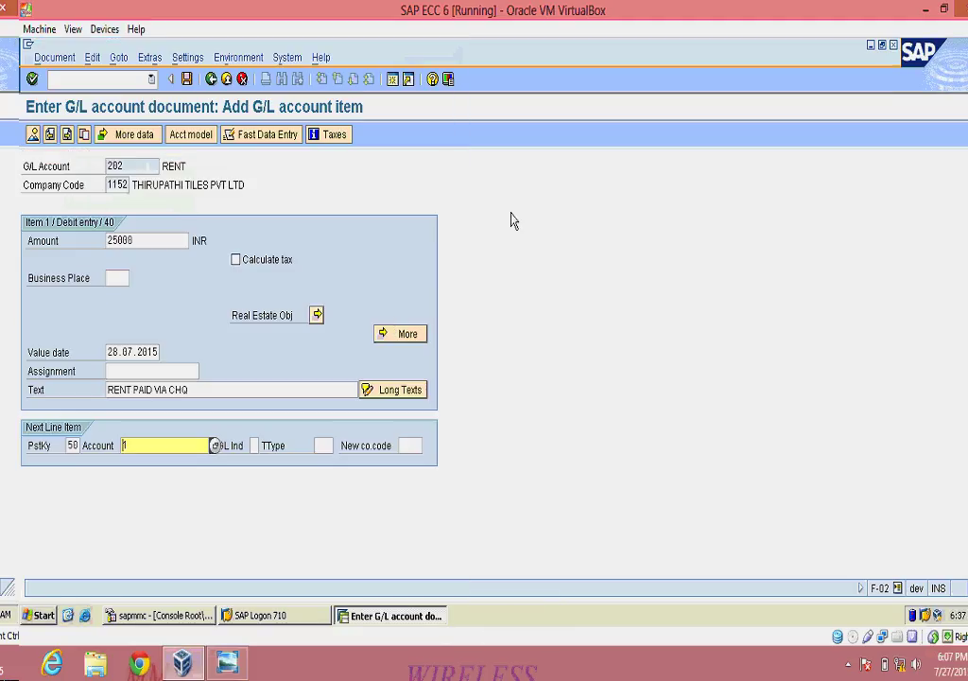
key("Return")
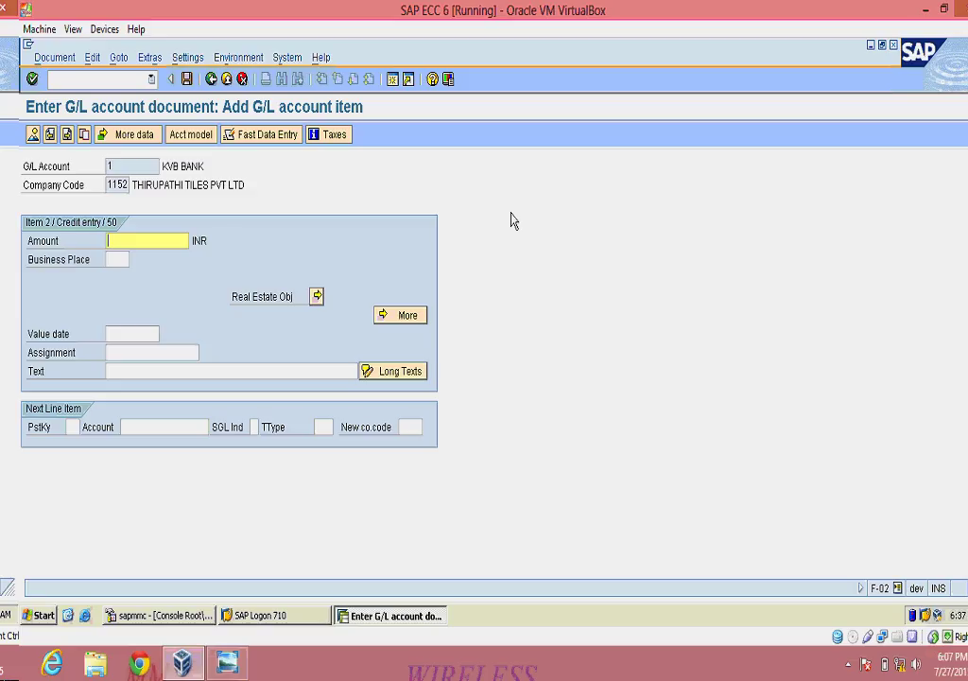
Fill the credit item's amount with *, set its text to RENT PAID VIA CHQ and bring up the document overview
type("*")
key("Return")
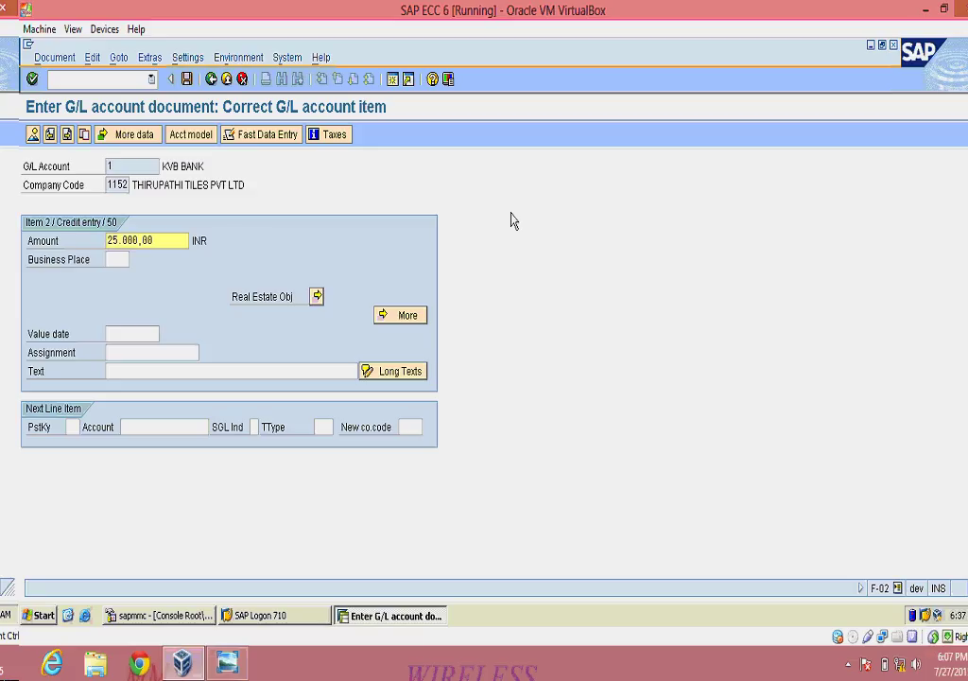
left_click(139, 368)
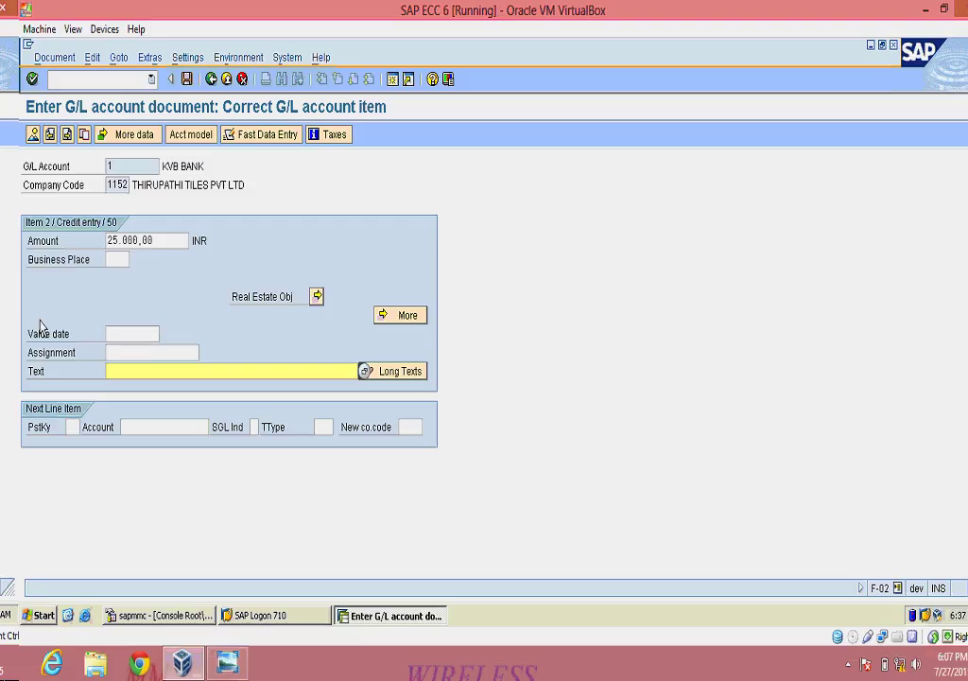
type("RE")
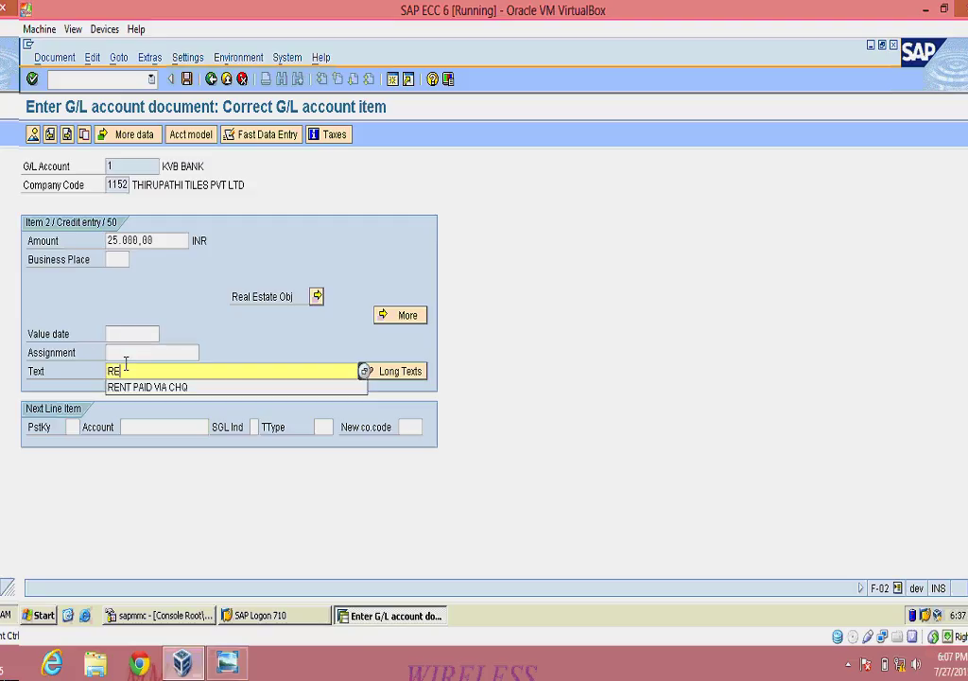
key("Down")
key("Return")
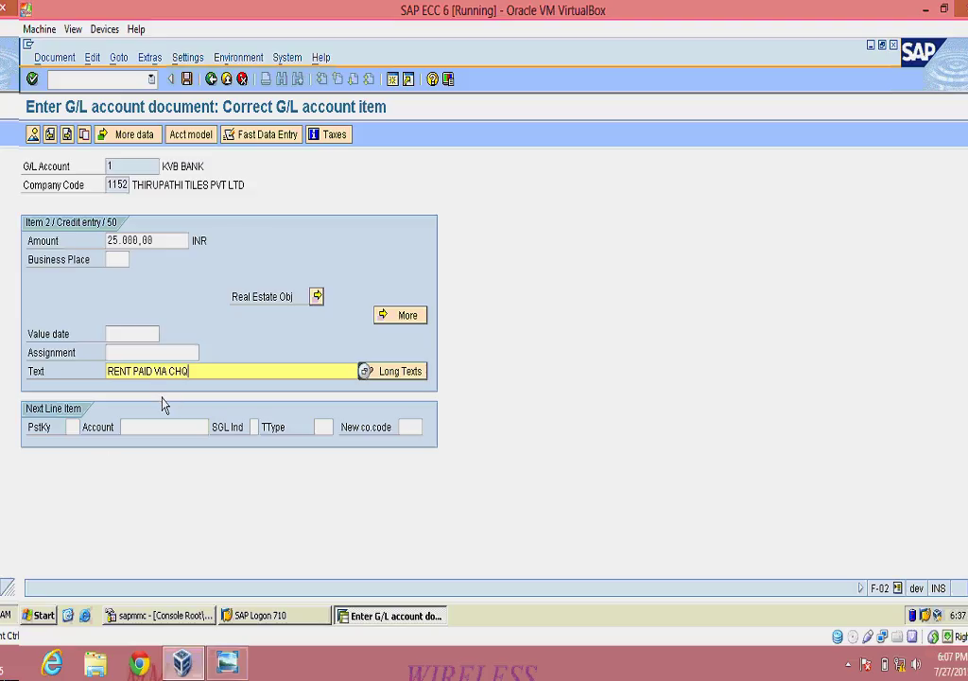
key("Return")
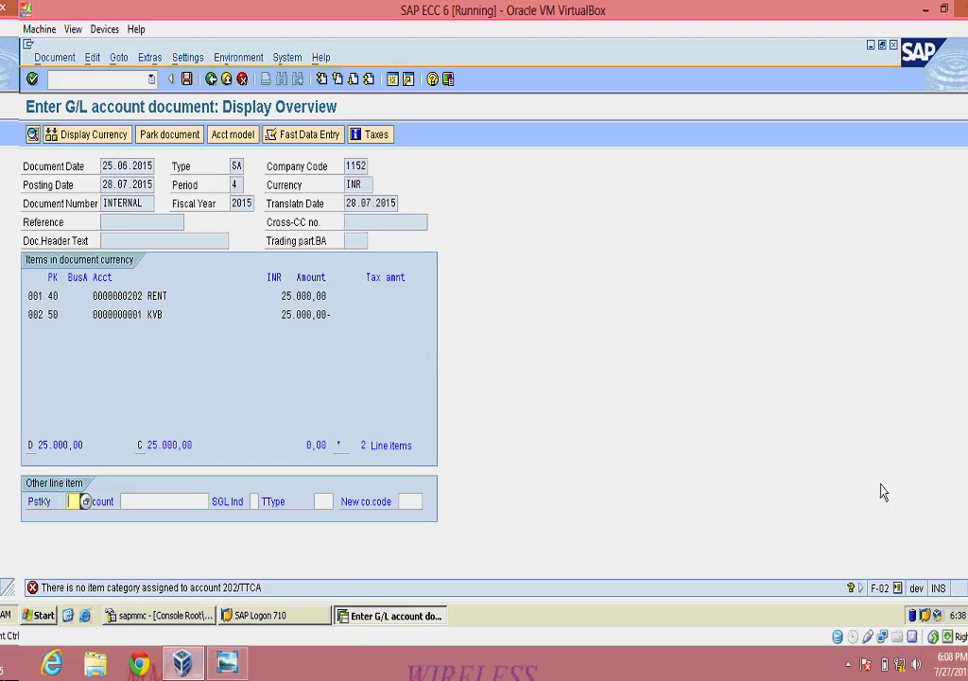
left_click(851, 664)
right_click(824, 573)
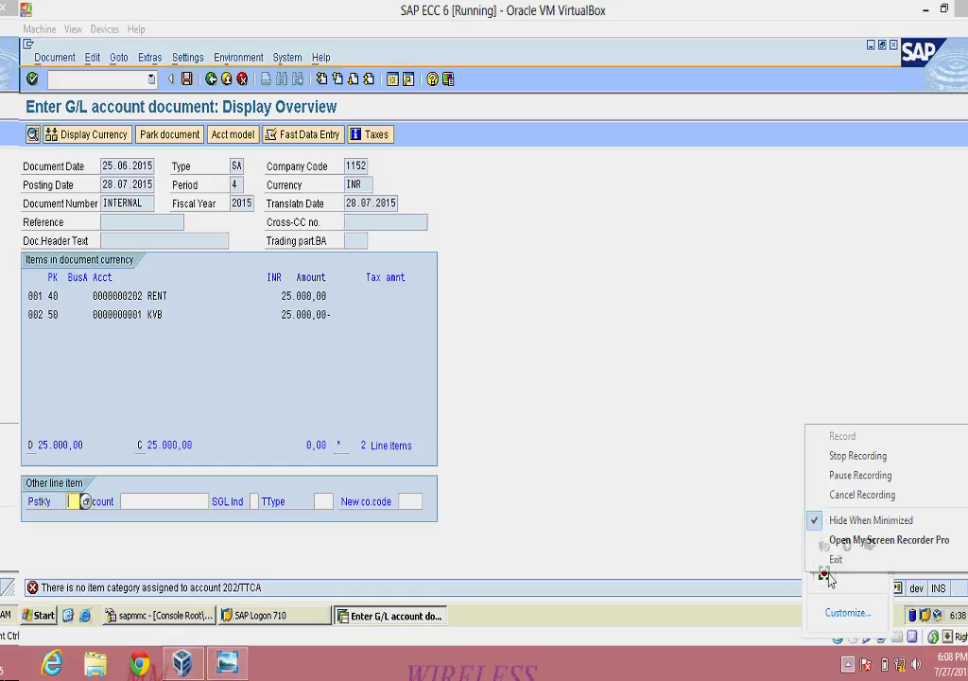
left_click(878, 475)
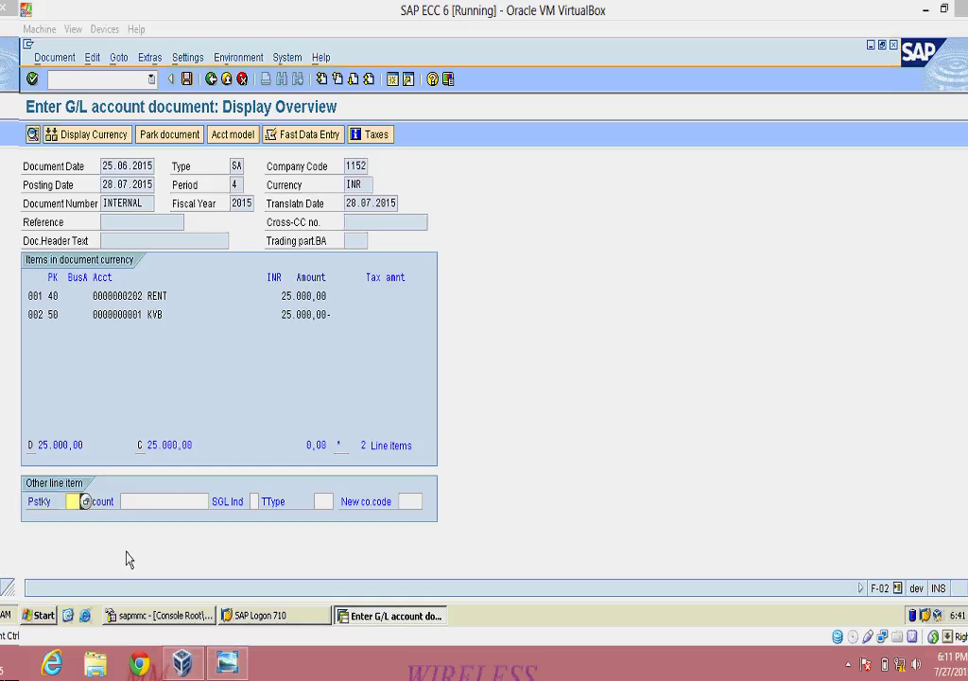
Leave the document overview and discard the entered G/L document
left_click(156, 66)
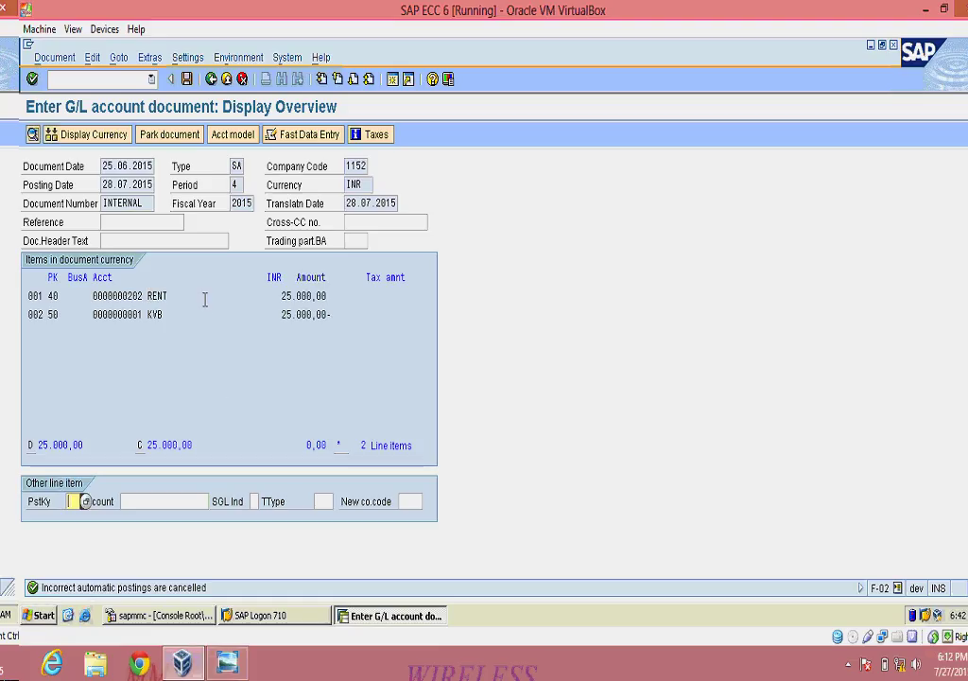
key("F3")
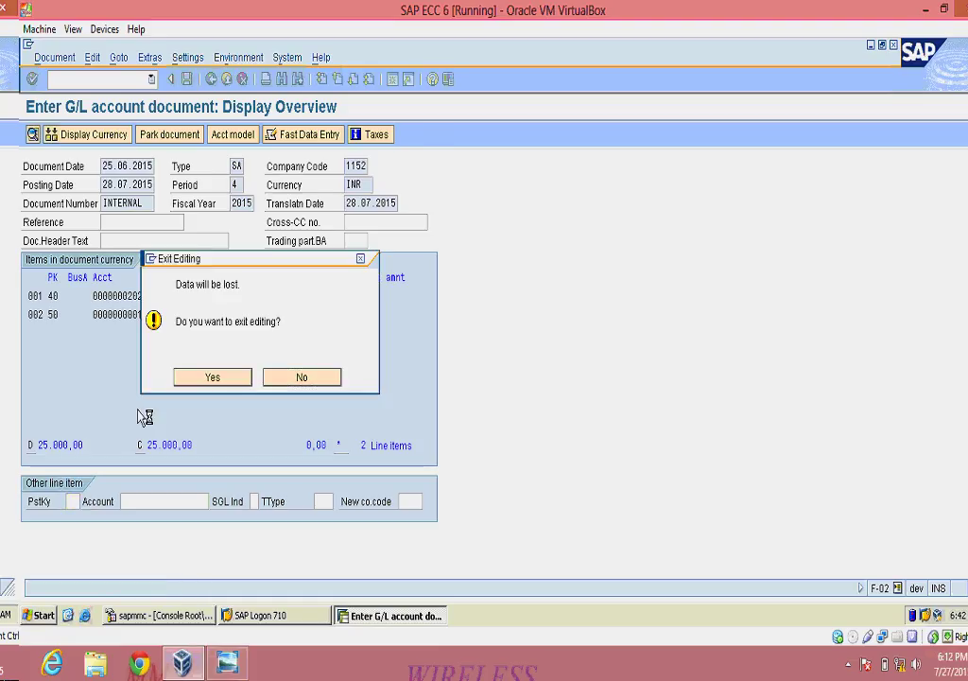
key("Return")
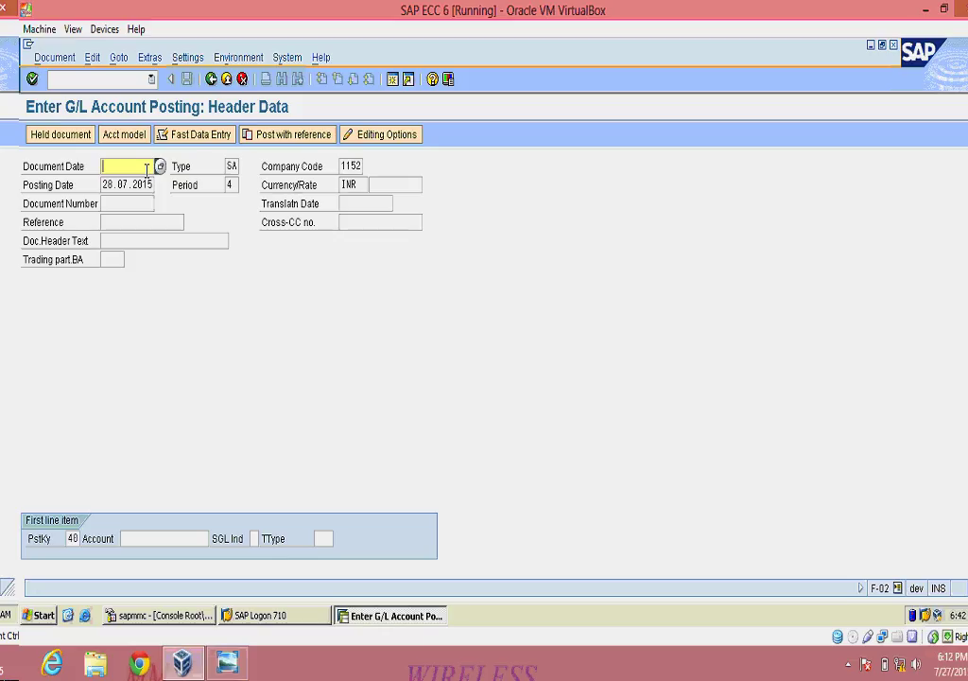
Set the document date of the new G/L account posting to 25.6.2015
type("2")
key("Down")
key("Return")
key("Tab")
key("Tab")
key("Tab")
Enter G/L account 202 for the first line item with posting key 40 and open the item
left_click(142, 538)
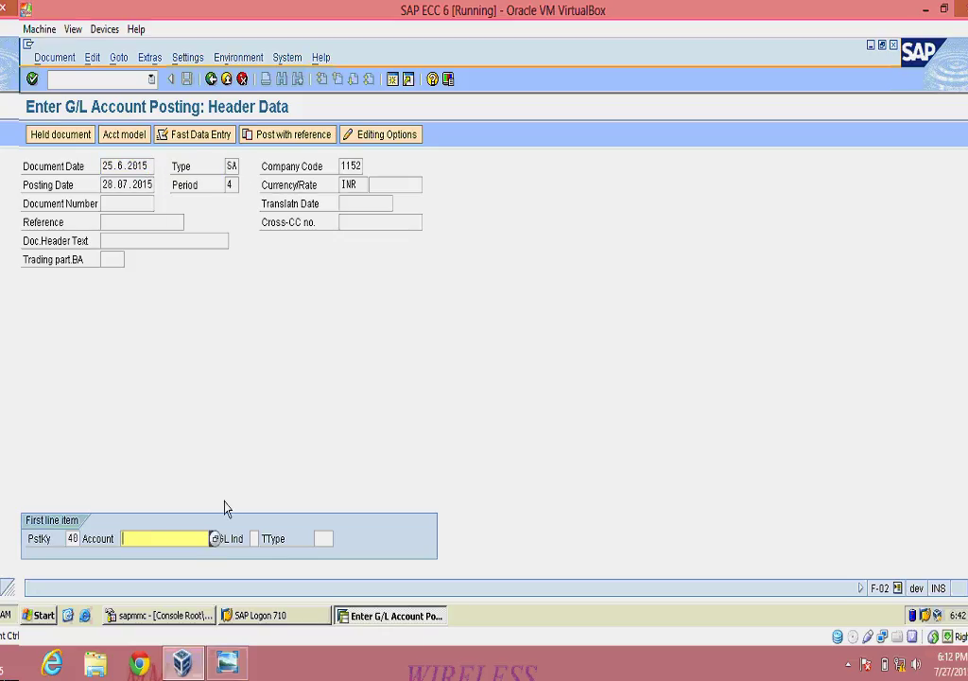
type("20")
key("Down")
key("Return")
key("Tab")
key("Return")
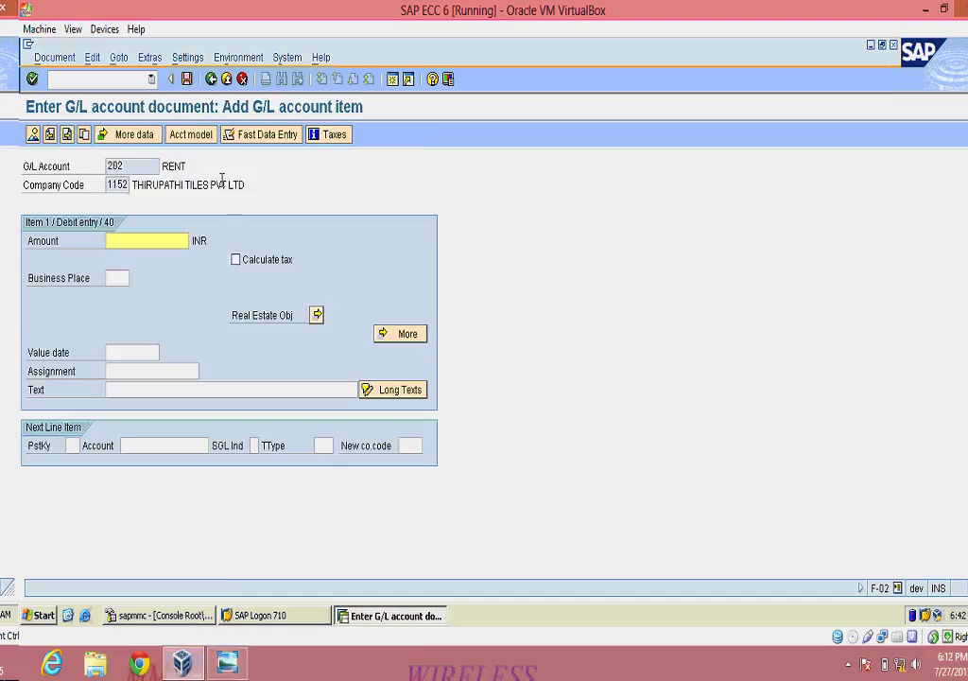
Set the rent debit item's amount to 25000 and its value date to 28.07.2015
type("25000")
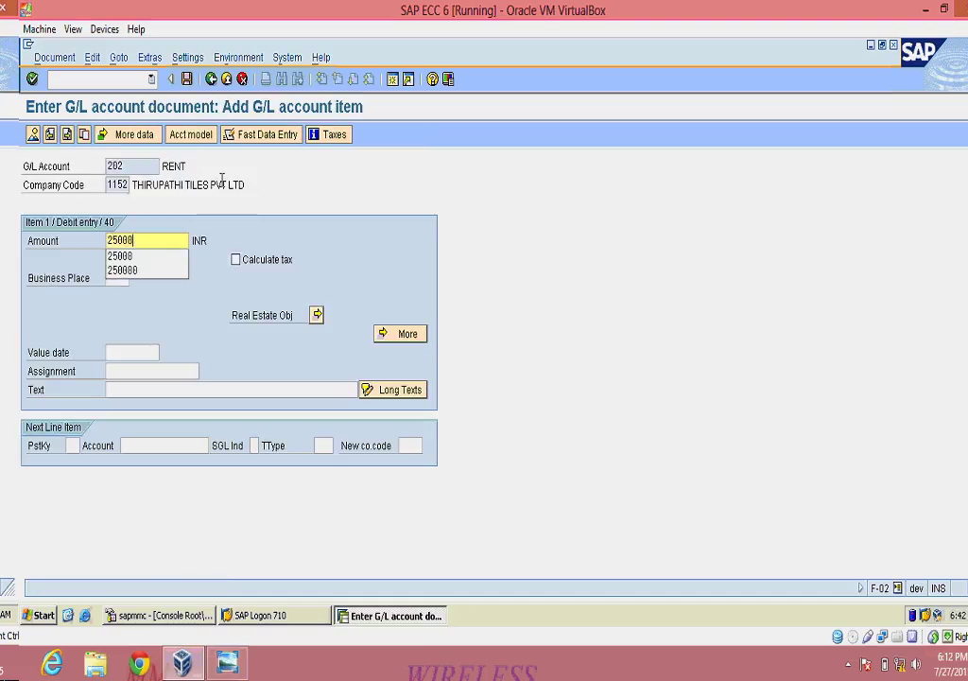
key("Tab")
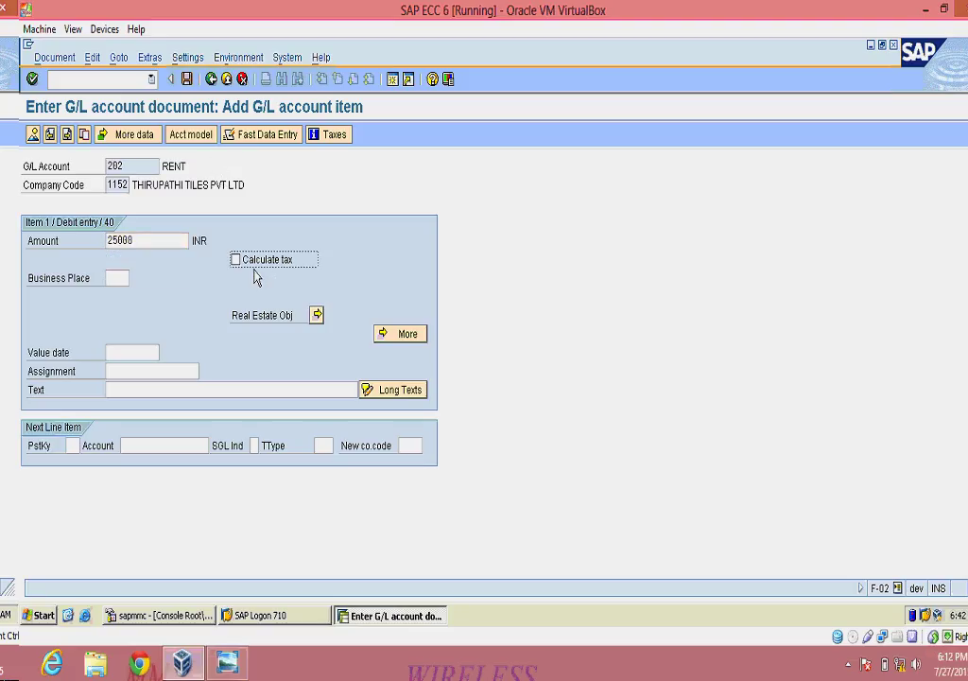
key("Tab")
key("Tab")
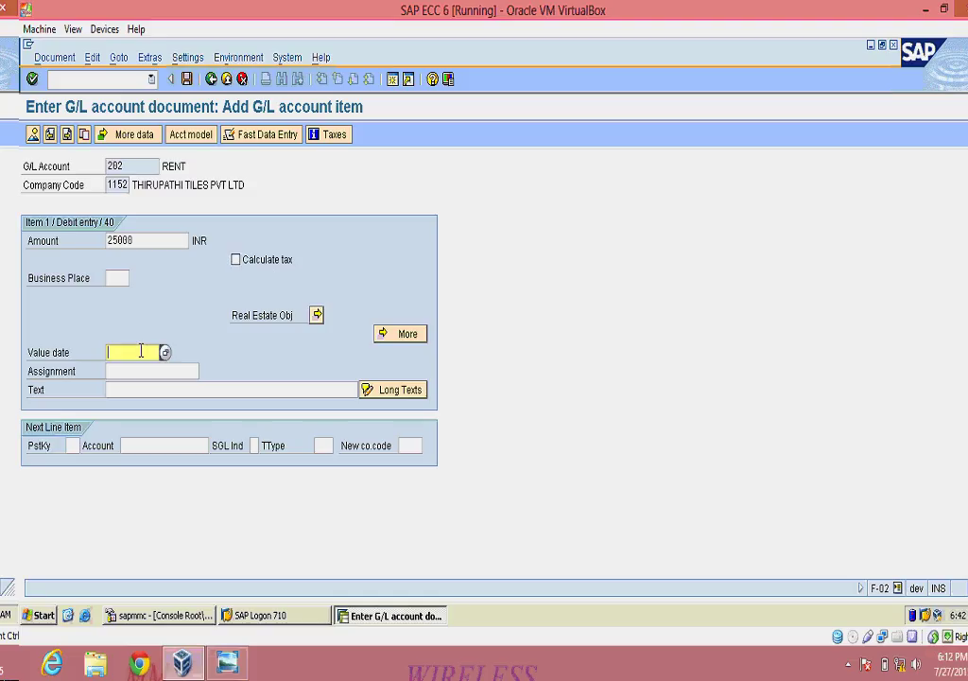
type("25")
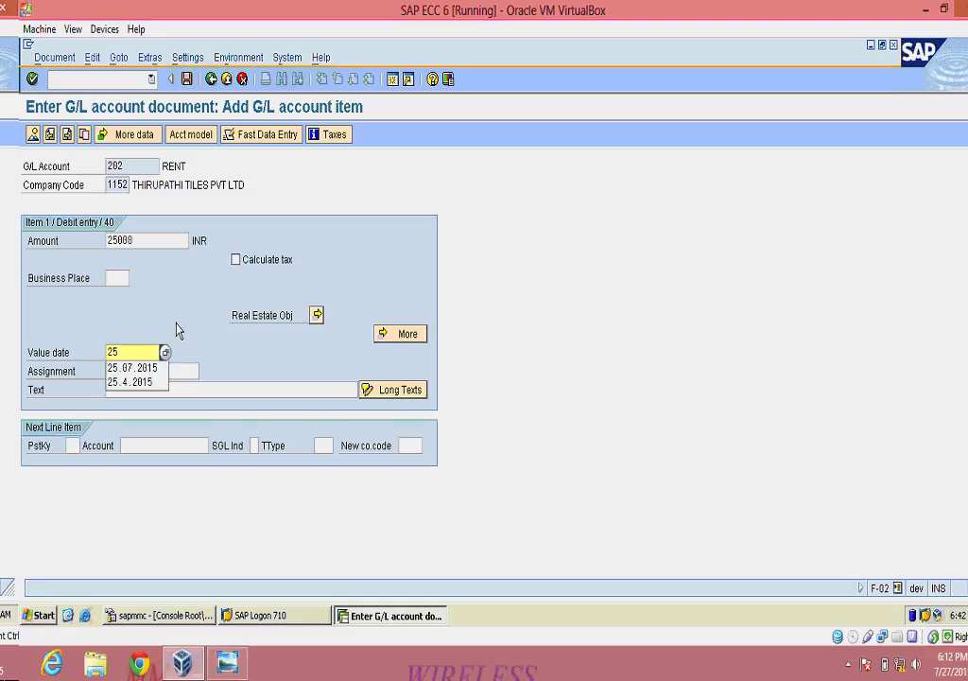
key("BackSpace")
key("Down")
key("Return")
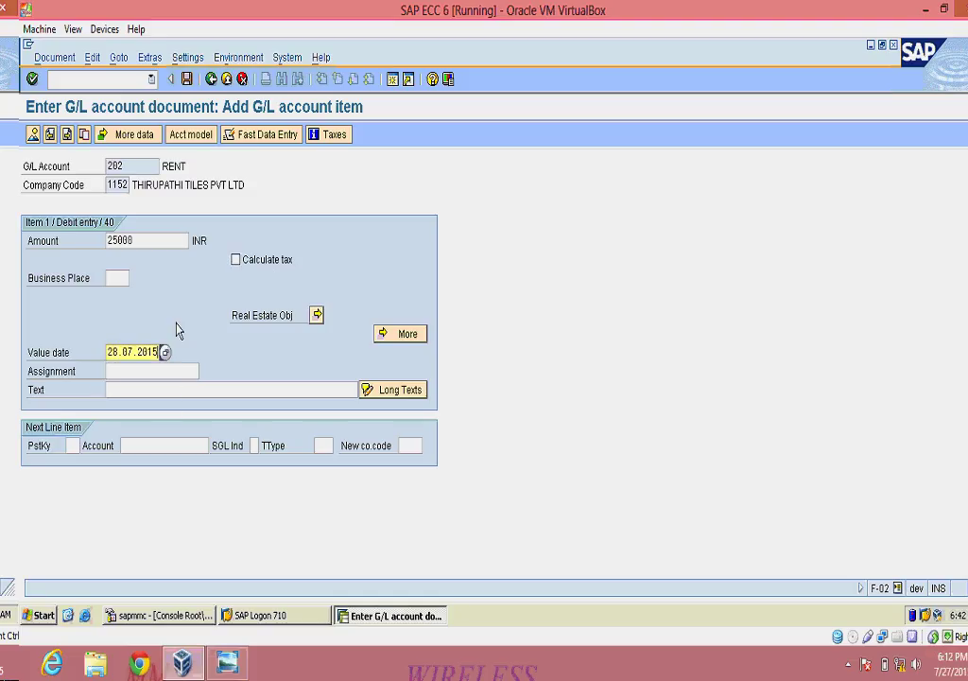
Set the rent debit item's text to RENT PAID VIA CHQ
key("Tab")
key("Tab")
type("R")
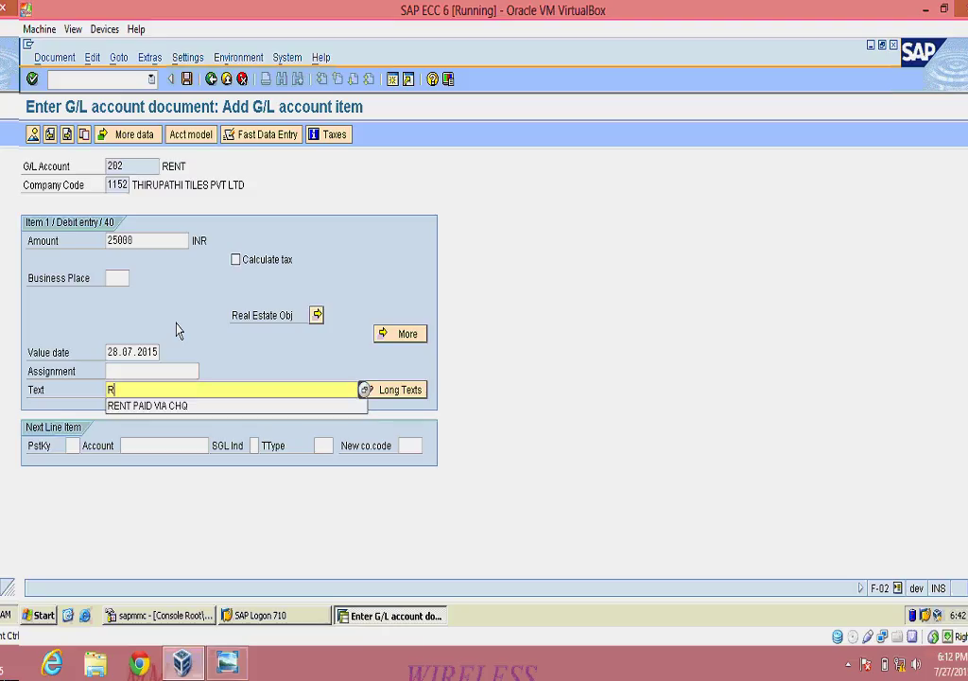
key("Down")
key("Return")
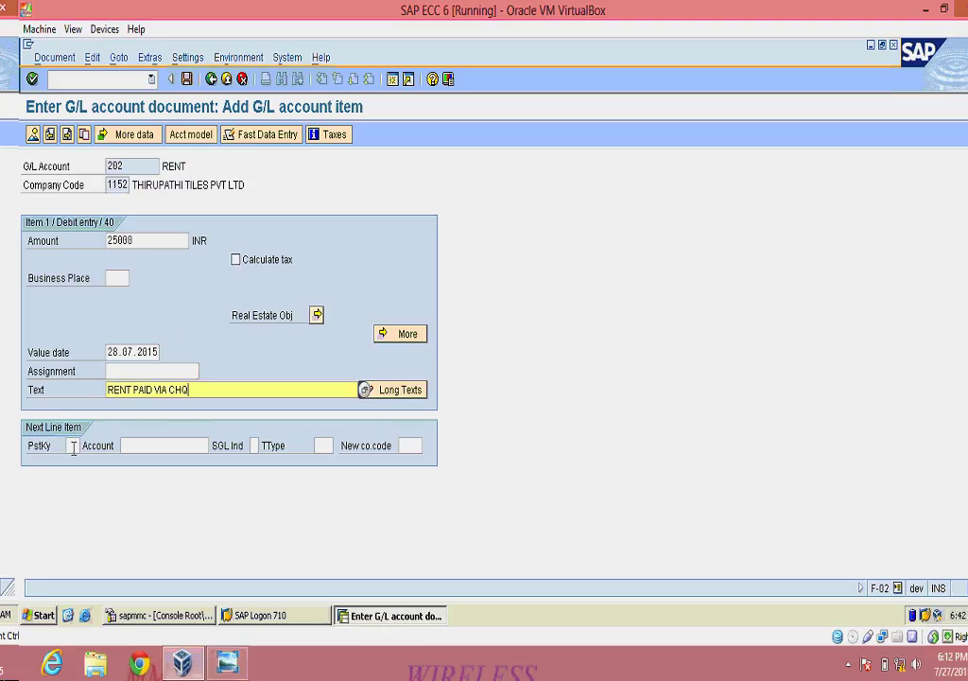
Enter posting key 50 and account 1 for the next line item and open that item
left_click(72, 445)
type("50")
key("Tab")
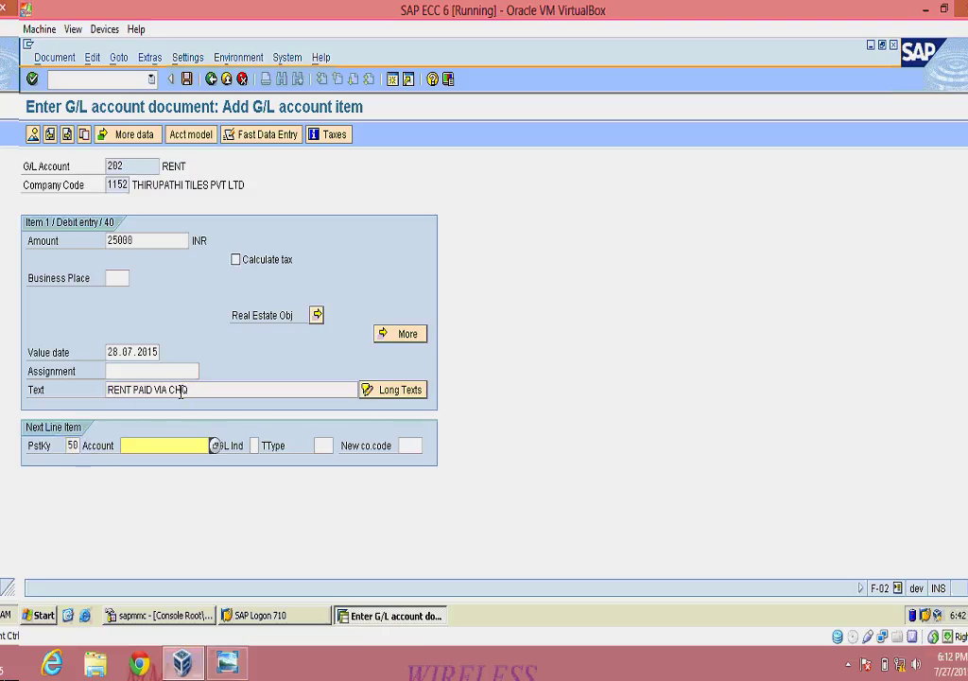
type("1")
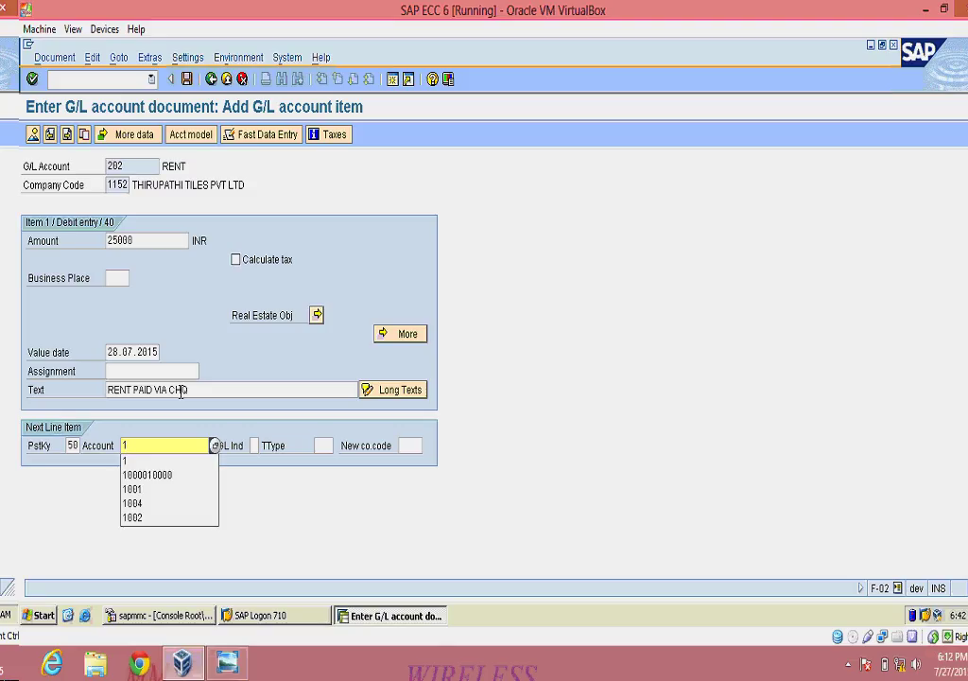
key("Return")
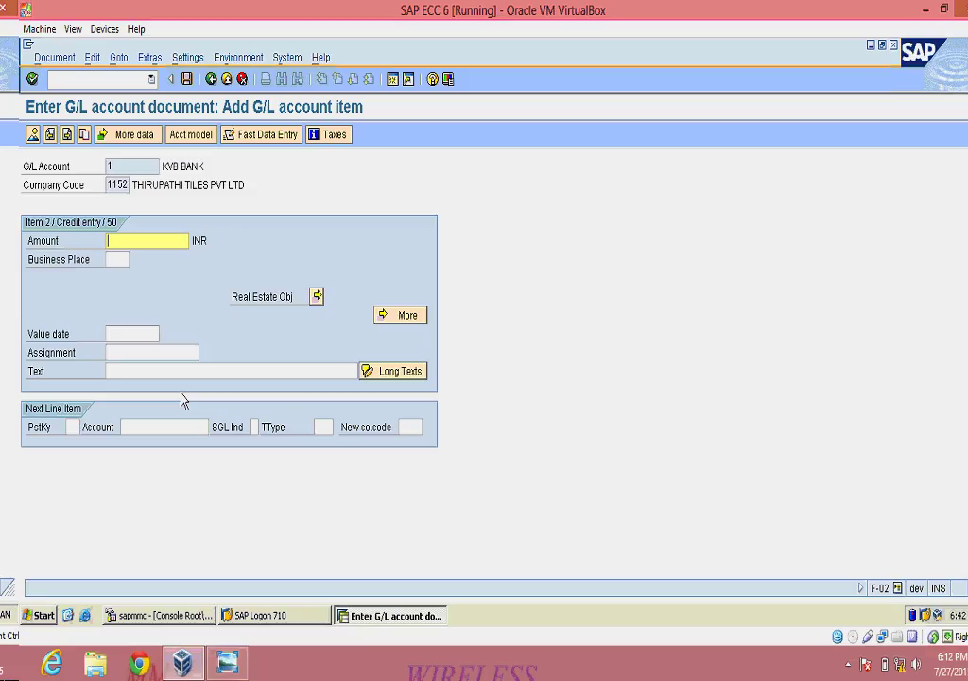
Fill the KVB BANK credit item's amount with * so it takes over the balancing amount
type("*")
key("Return")
key("Tab")
key("Tab")
key("Tab")
key("Tab")
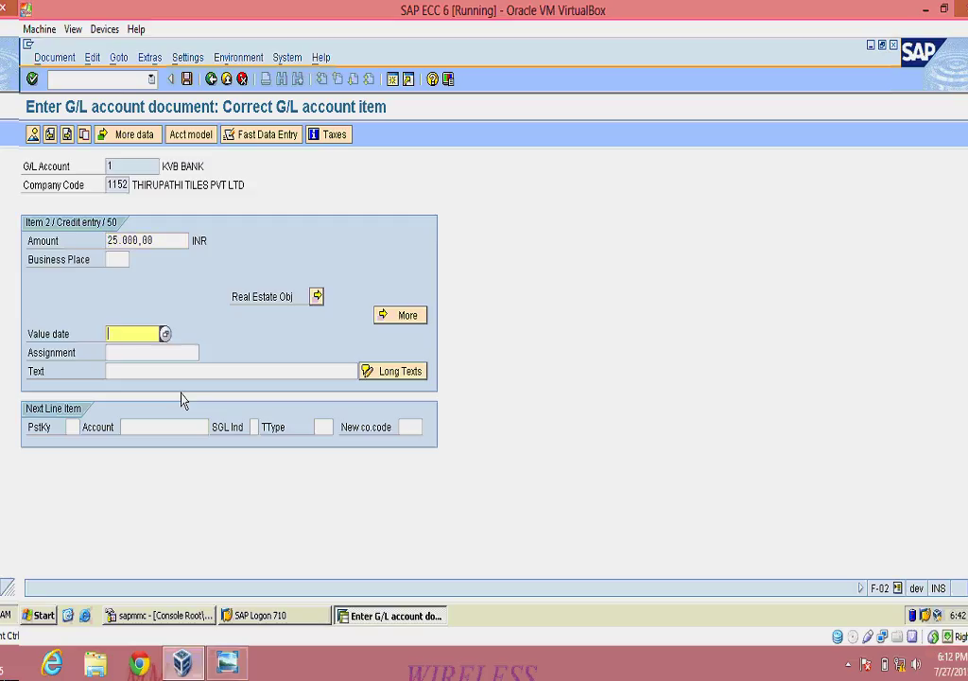
Set the KVB BANK credit item's text to RENT PAID VIA CHQ and post the document
key("Tab")
key("Tab")
type("RE")
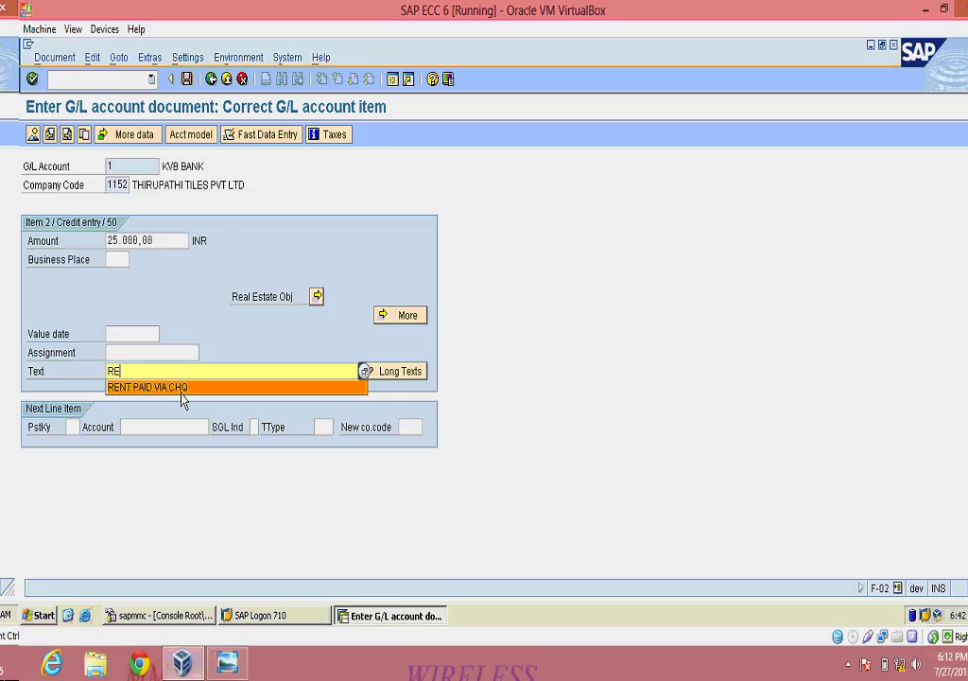
key("Down")
key("Return")
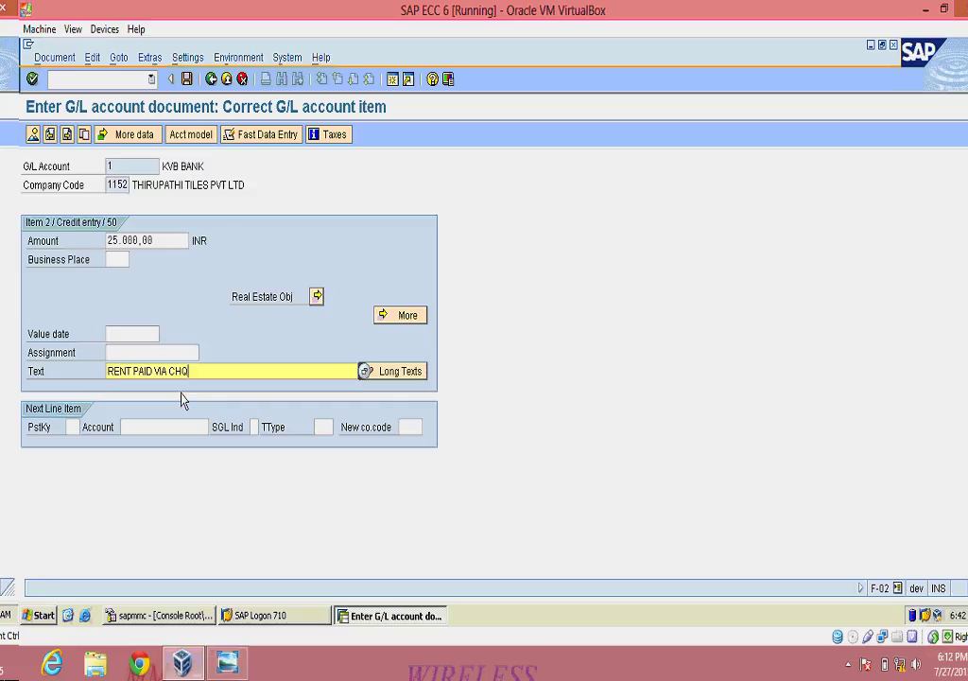
key("Return")
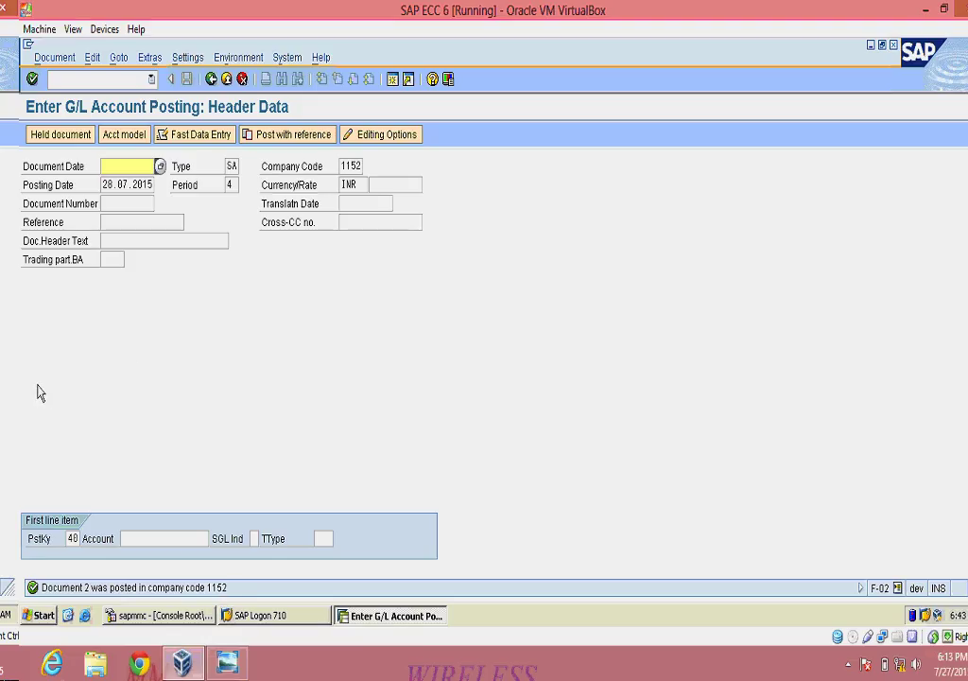
Exit the G/L account posting without entering another document and return to SAP Easy Access
key("F3")
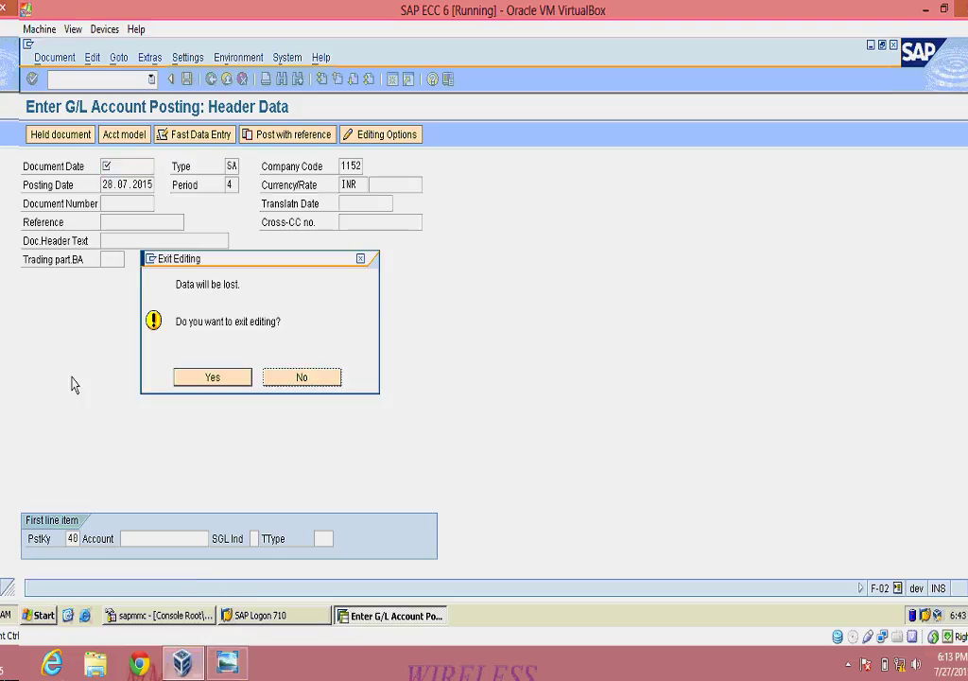
left_click(220, 374)
key("F3")
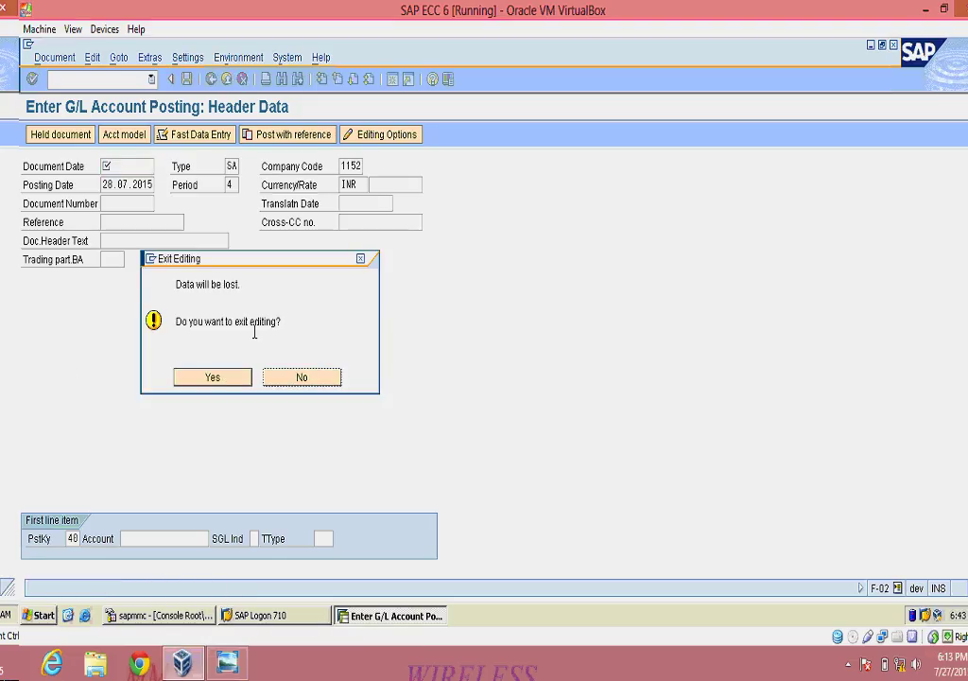
left_click(216, 378)
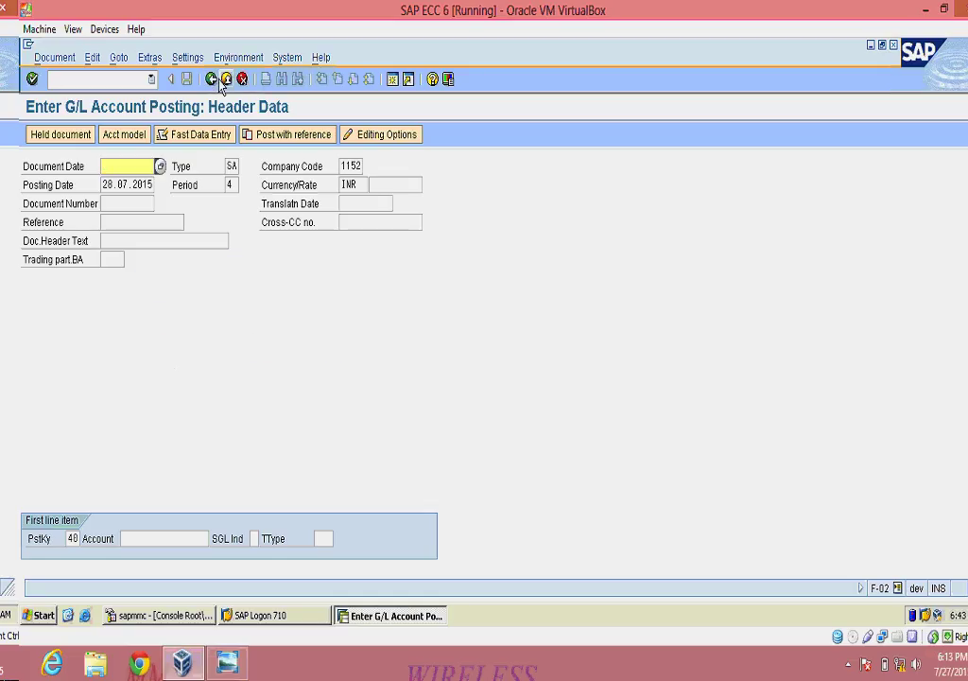
left_click(226, 78)
left_click(213, 377)
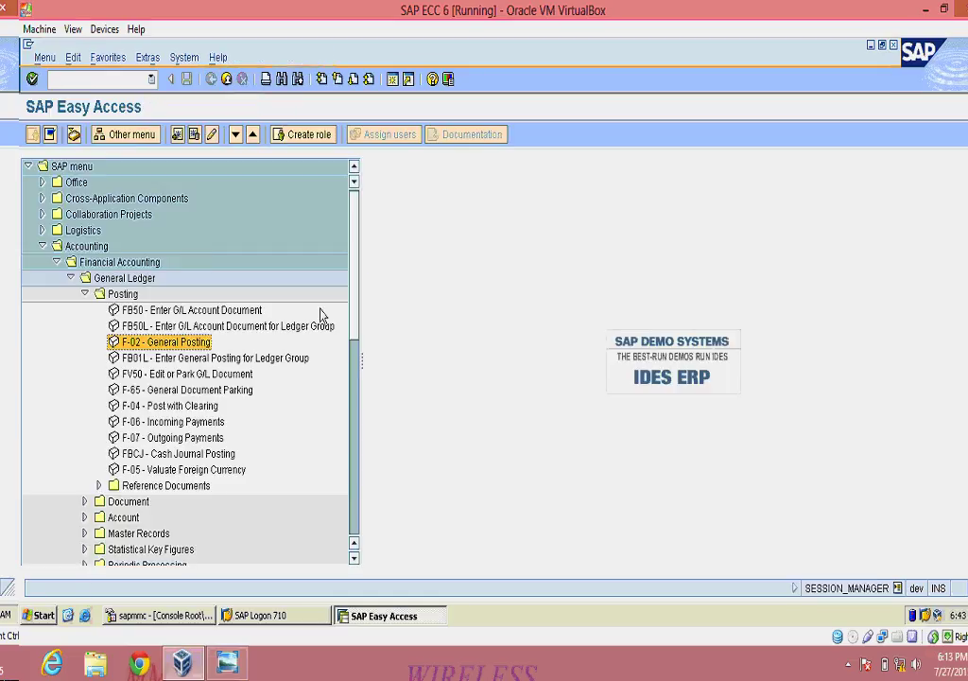
Open the General Ledger document display FB03 and show document 2 of company code 1152
left_click(43, 247)
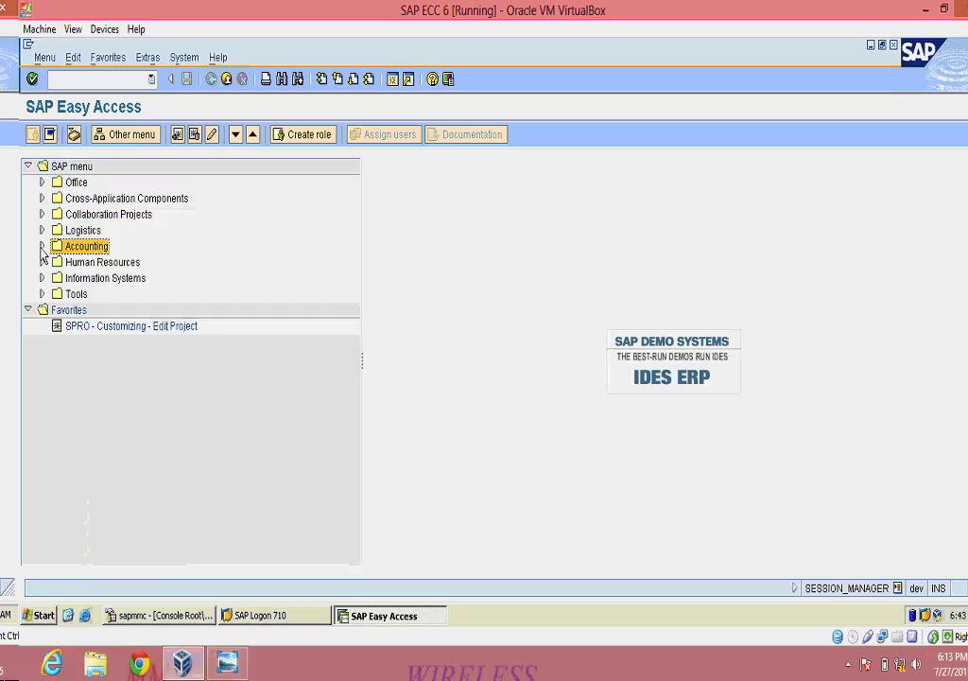
left_click(43, 247)
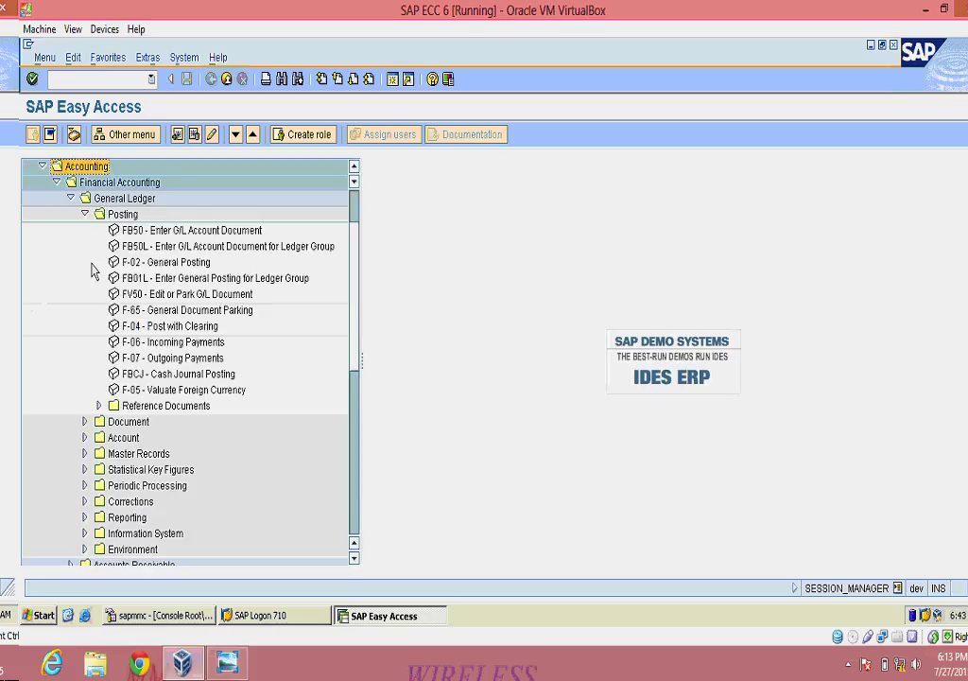
left_click(85, 215)
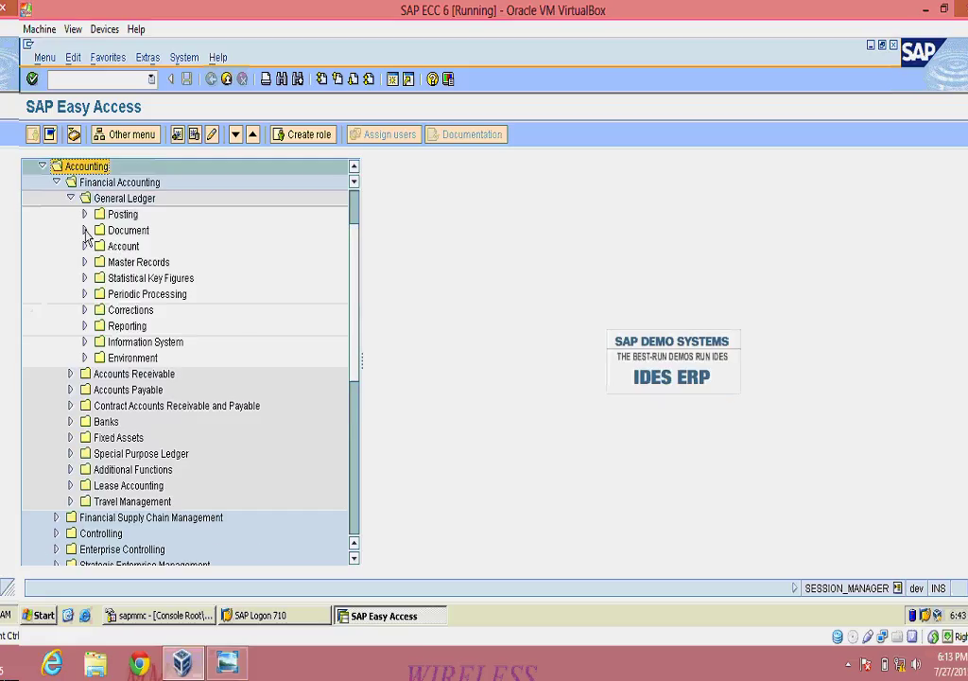
left_click(85, 231)
double_click(142, 278)
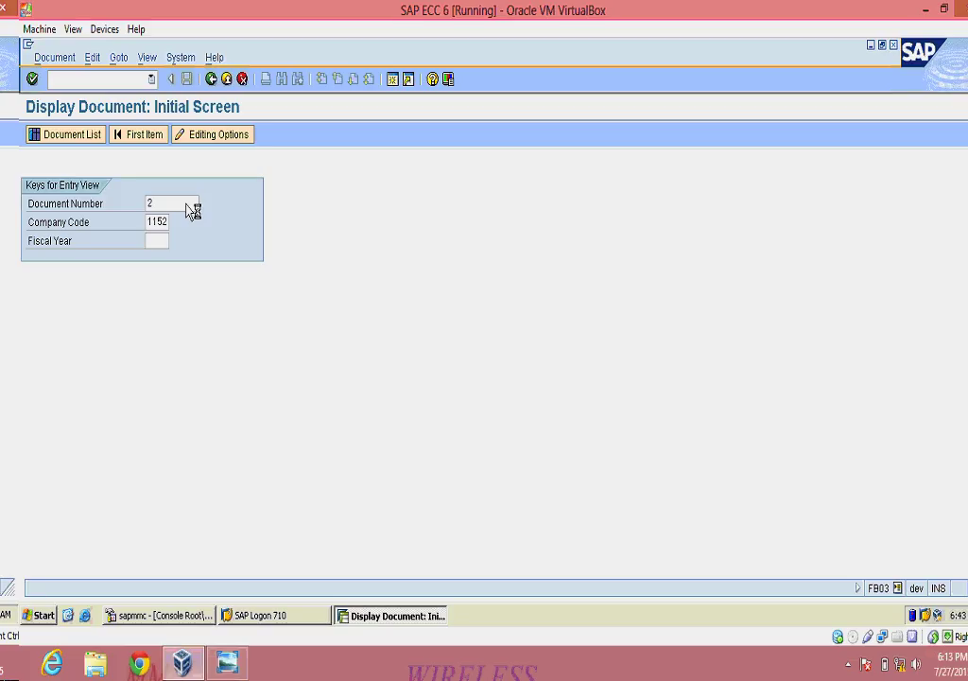
key("Return")
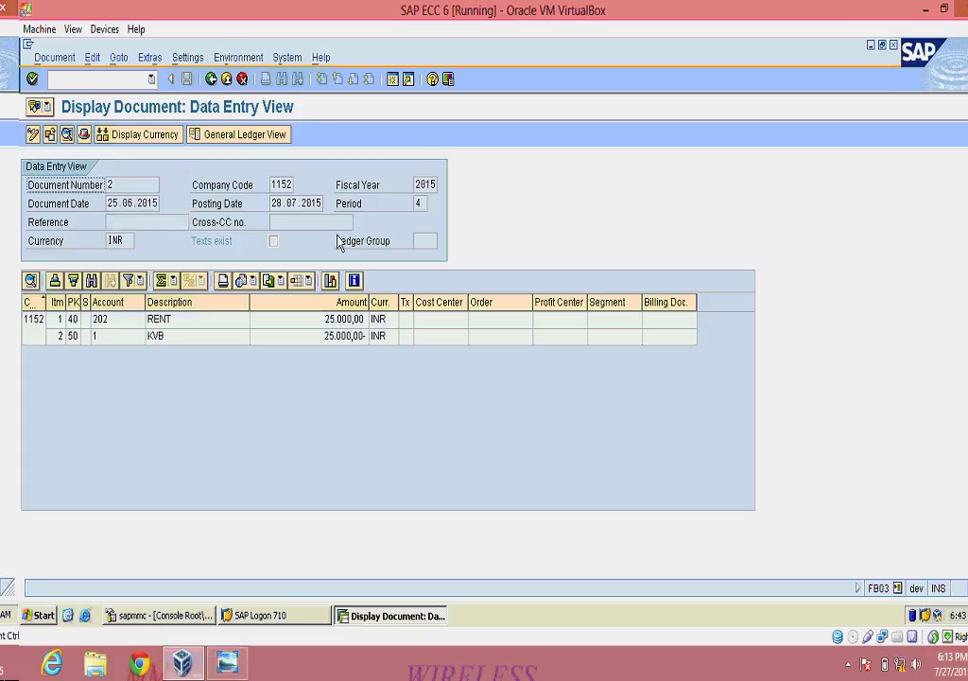
Export the displayed document's line item list to a local text file in unconverted format
left_click(280, 281)
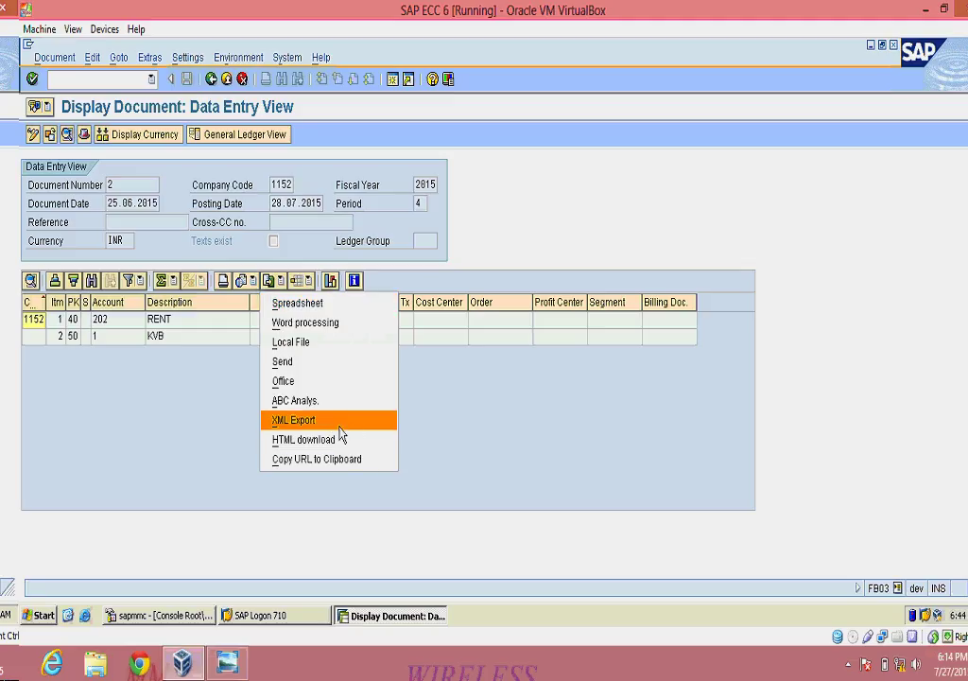
left_click(331, 346)
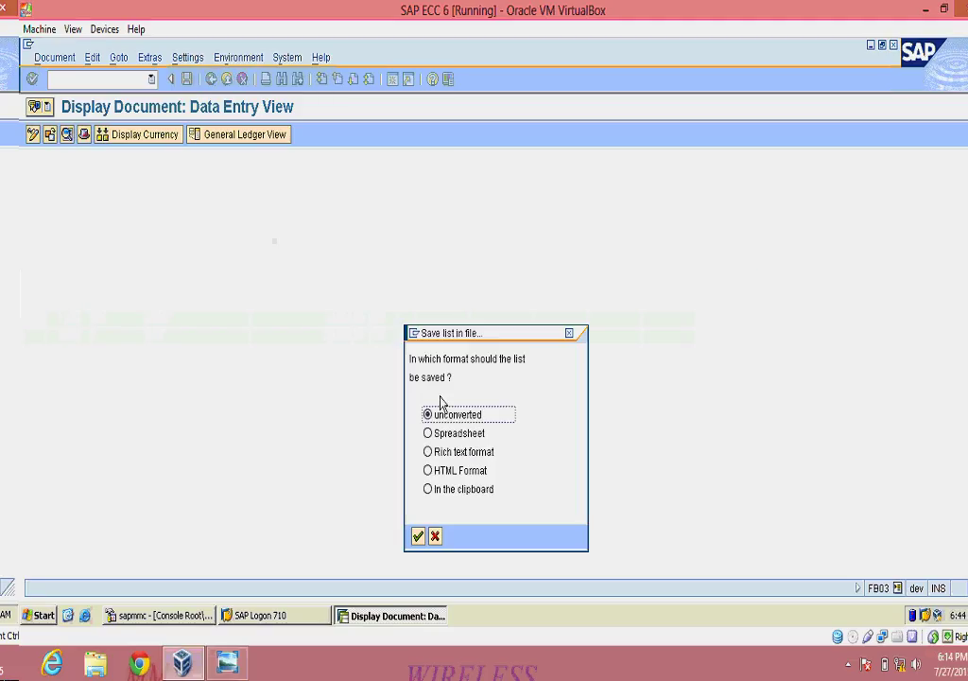
left_click(418, 536)
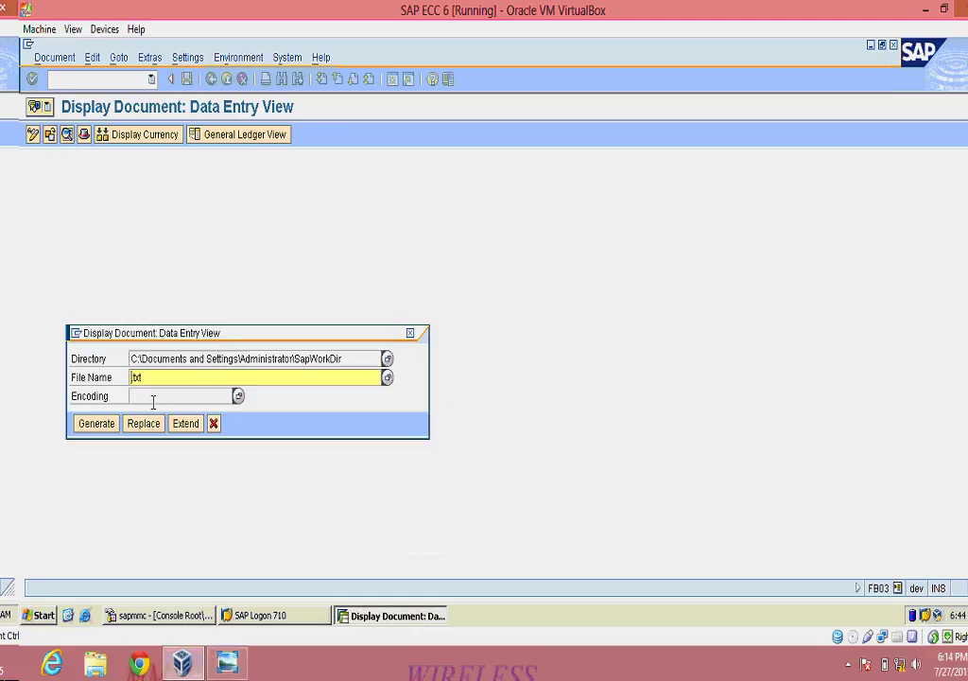
left_click(96, 426)
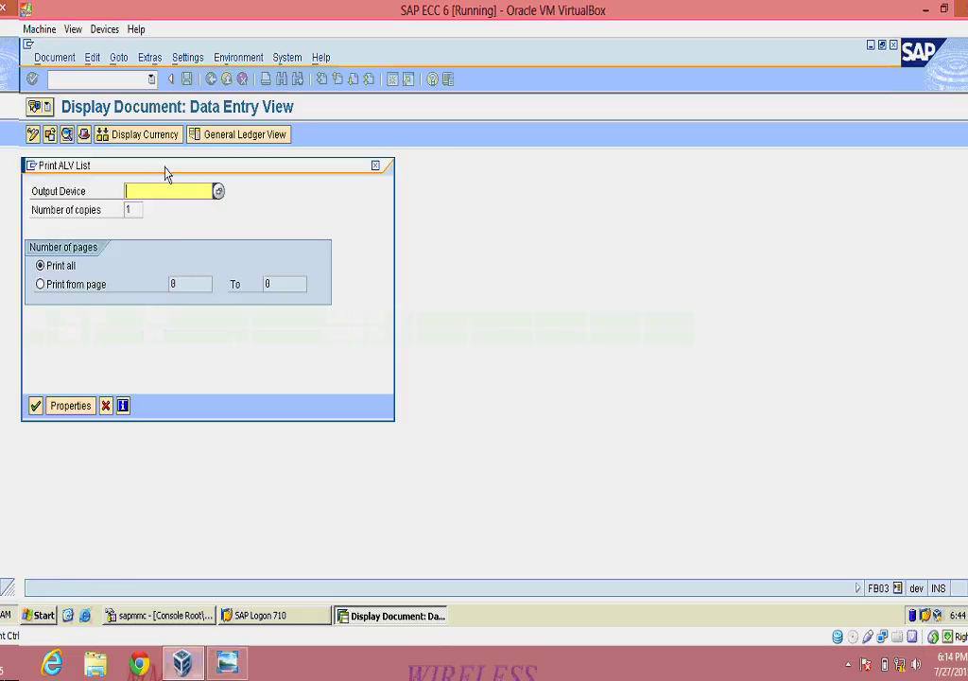
Try to print all pages of the line item list without choosing an output device
left_click(219, 192)
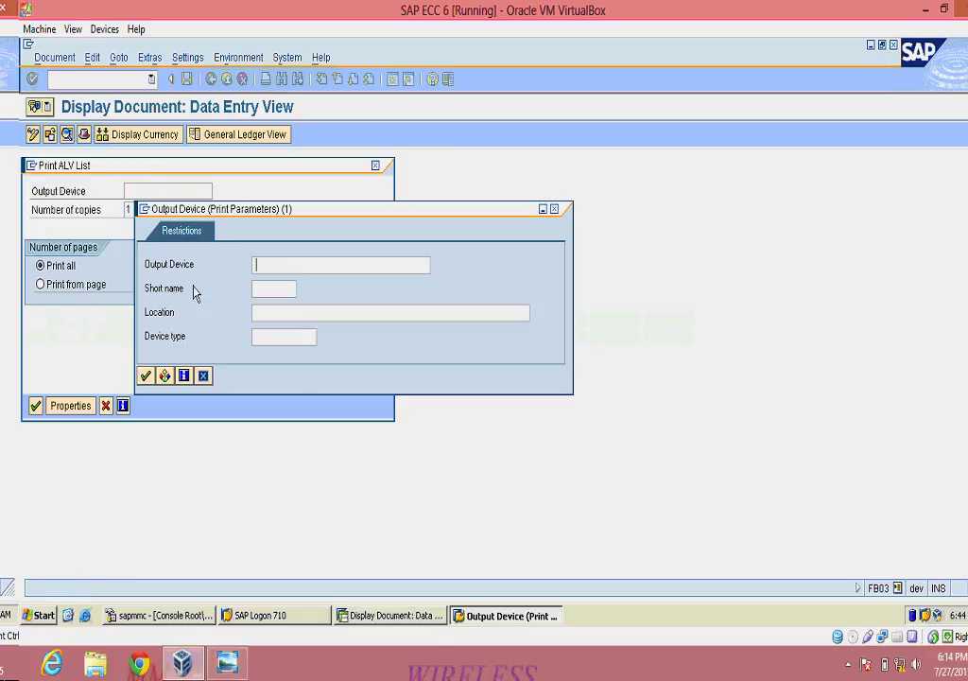
left_click(554, 209)
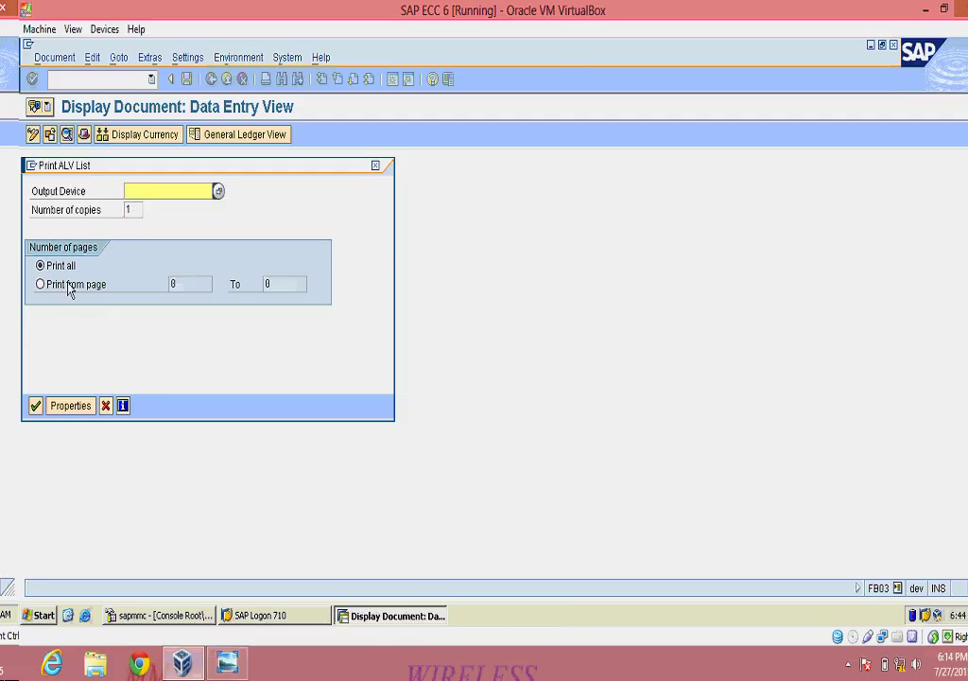
left_click(36, 406)
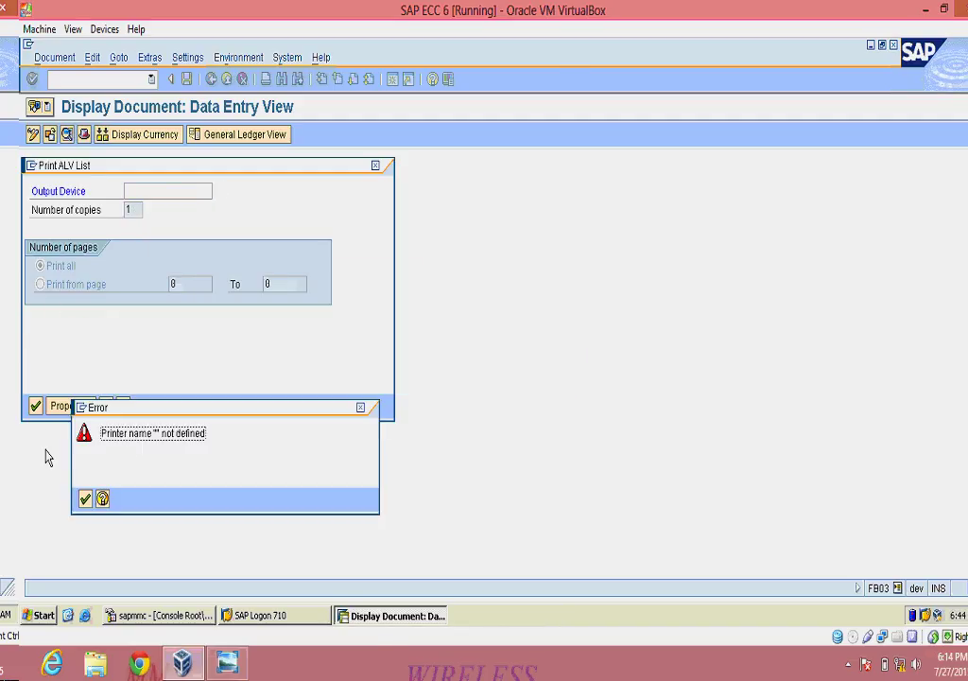
left_click(84, 498)
Choose output device LP01 for the line item list and print one copy of all pages
left_click(212, 192)
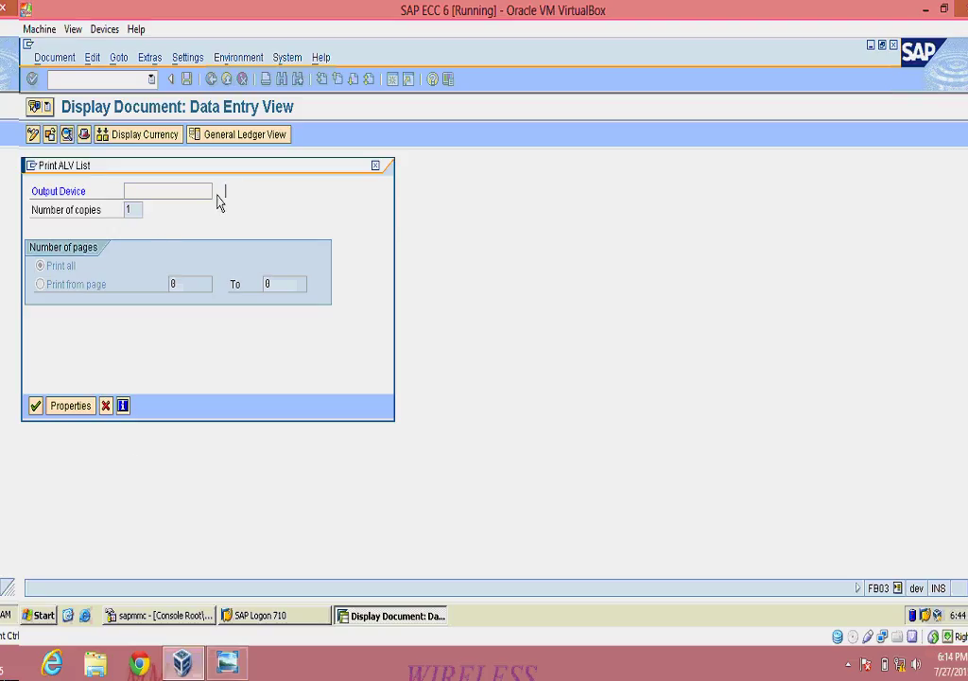
left_click(217, 192)
left_click(217, 192)
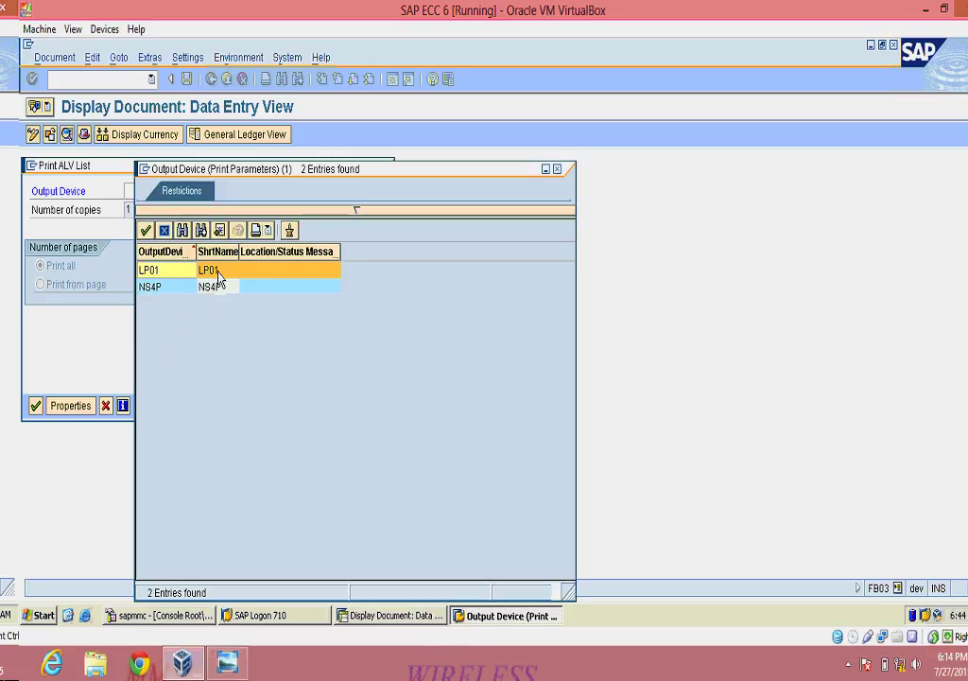
double_click(217, 271)
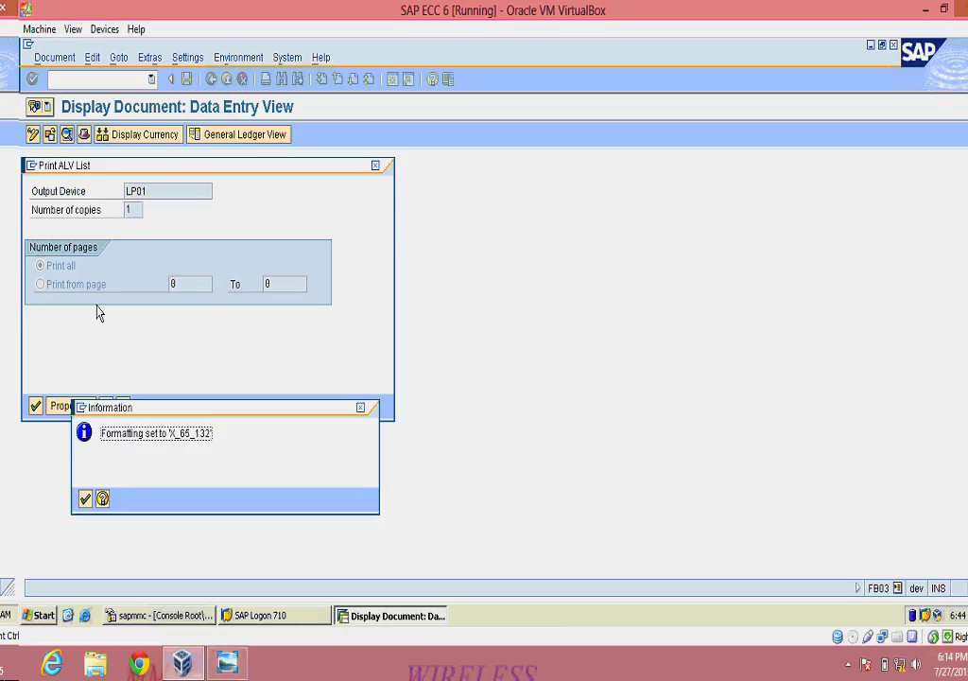
left_click(85, 499)
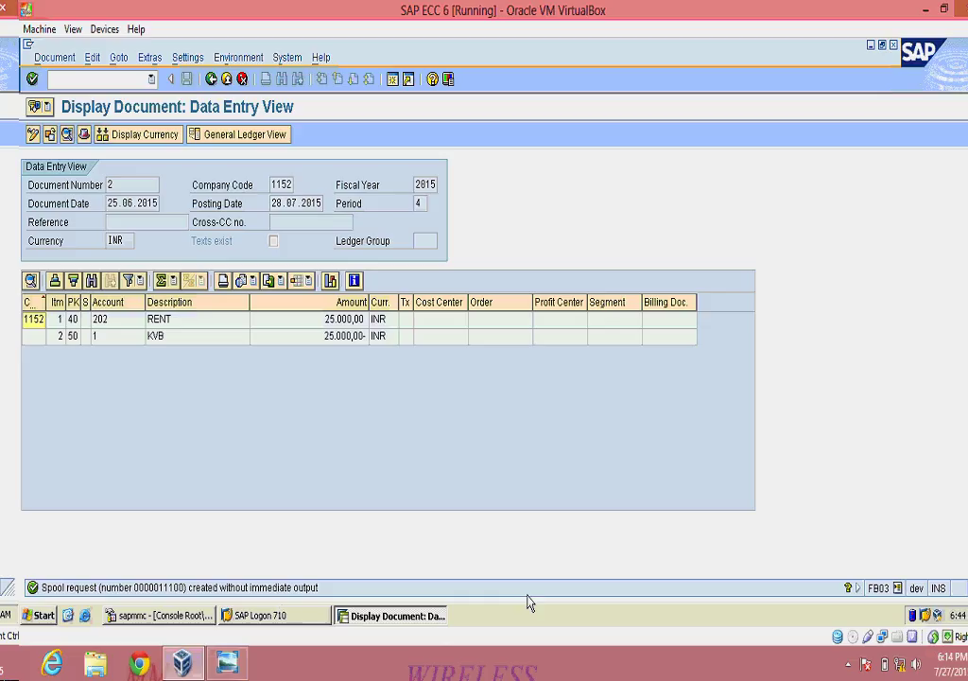
Minimize the virtual machine and switch to the online class banner in Windows Photo Viewer
left_click(849, 664)
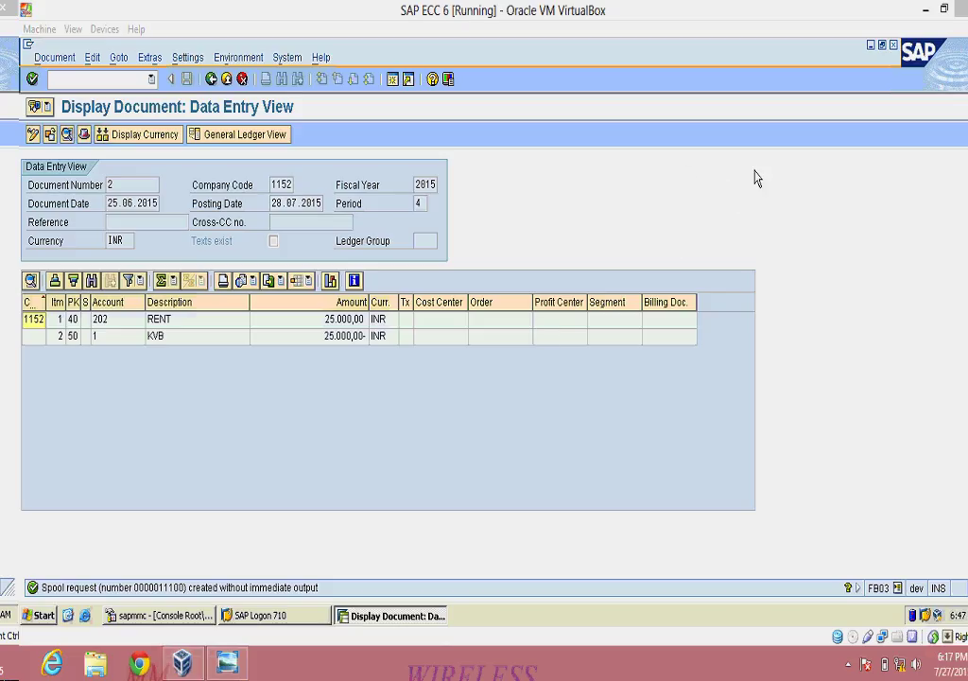
left_click(922, 11)
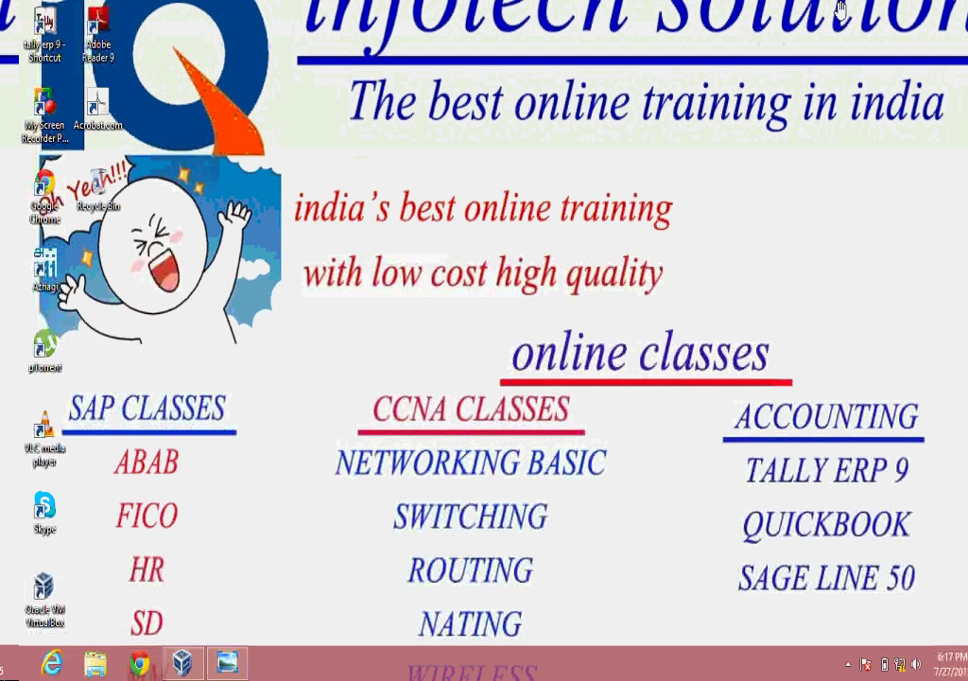
left_click(237, 663)
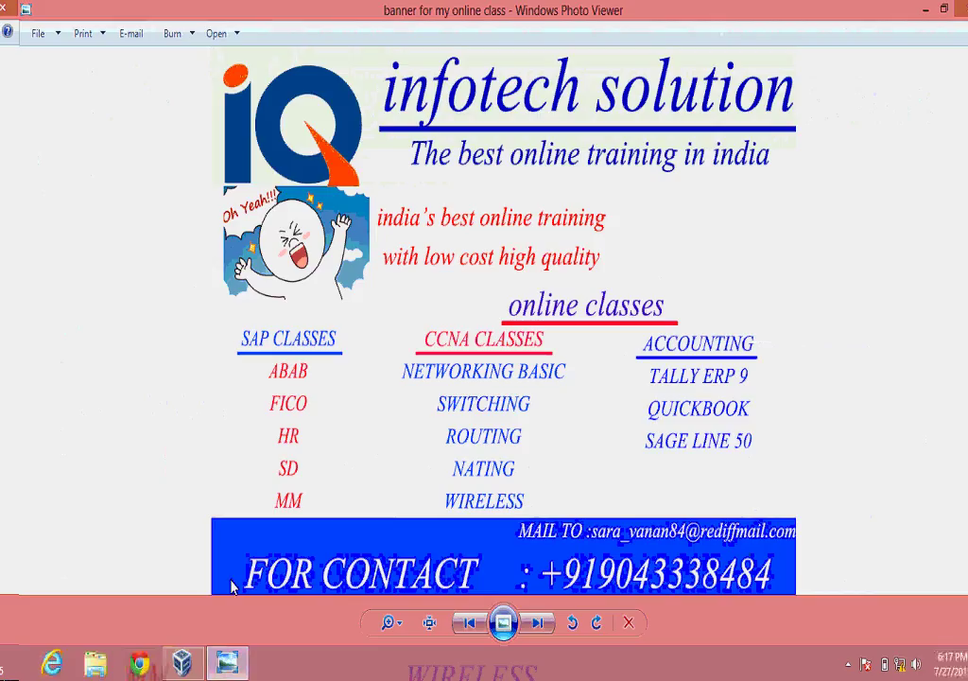